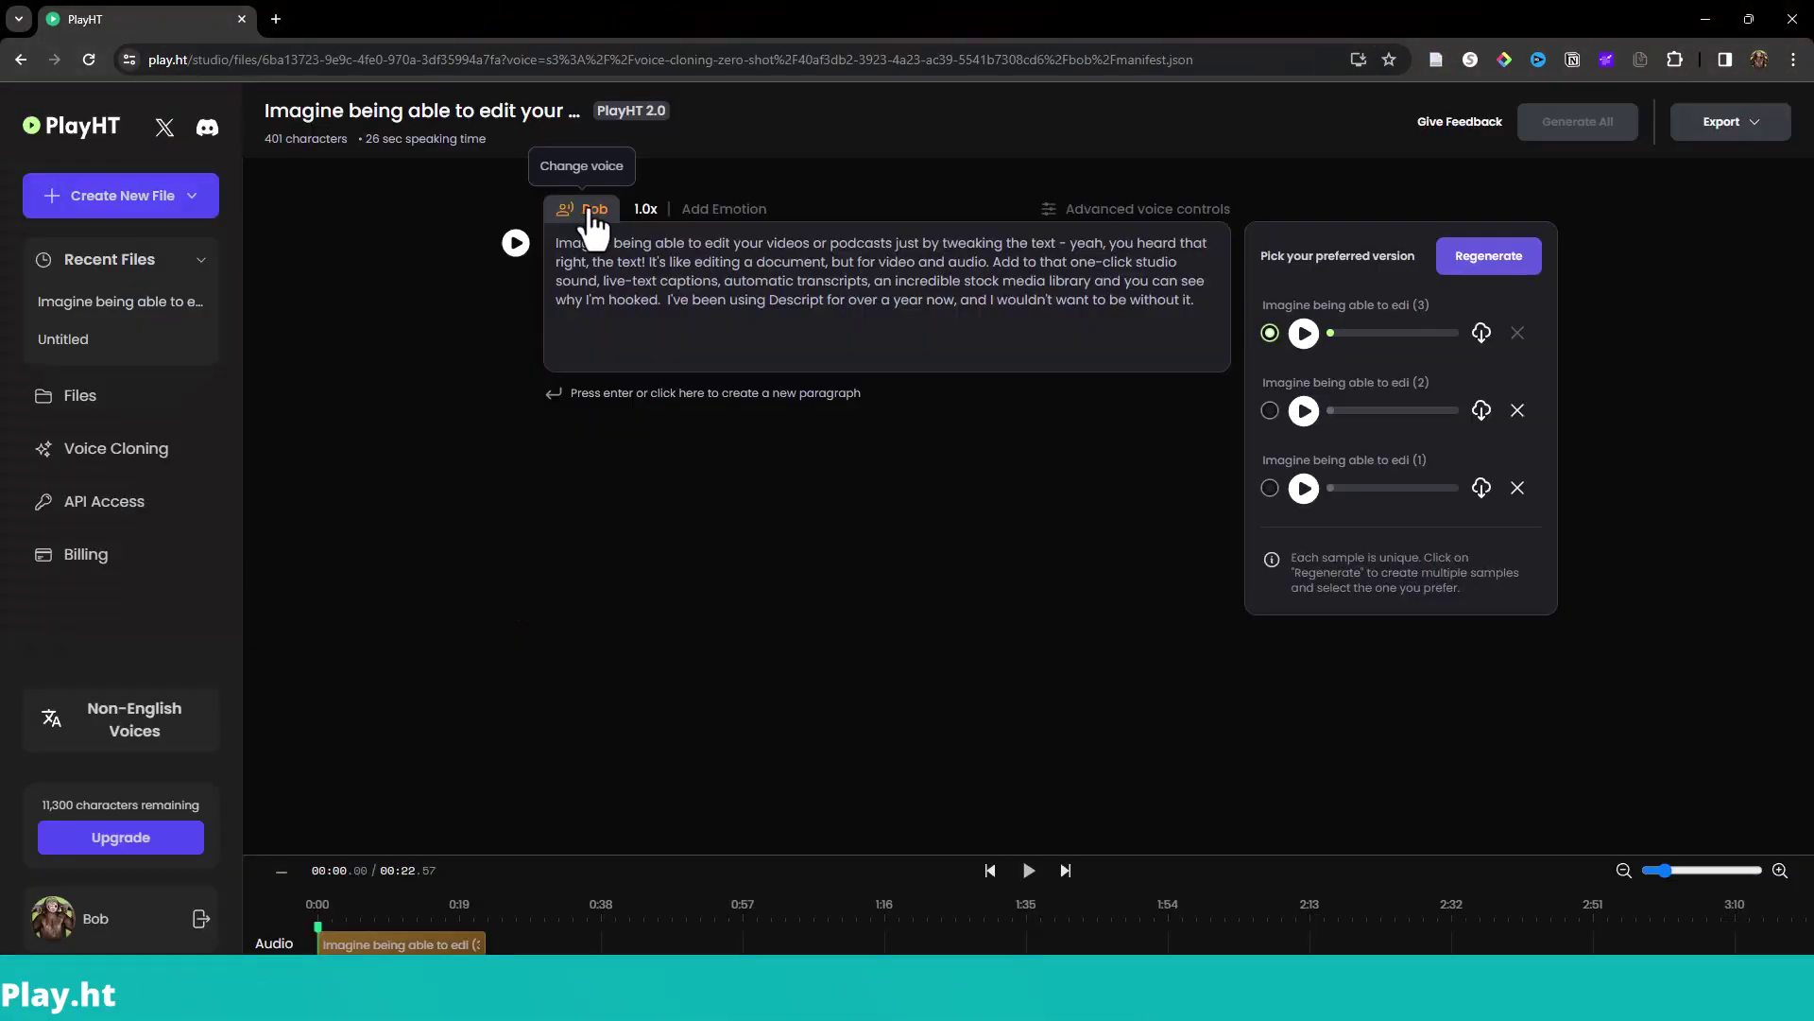
Open the paragraph's voice picker and preview the Nicole and Chris voice samples.
click(590, 215)
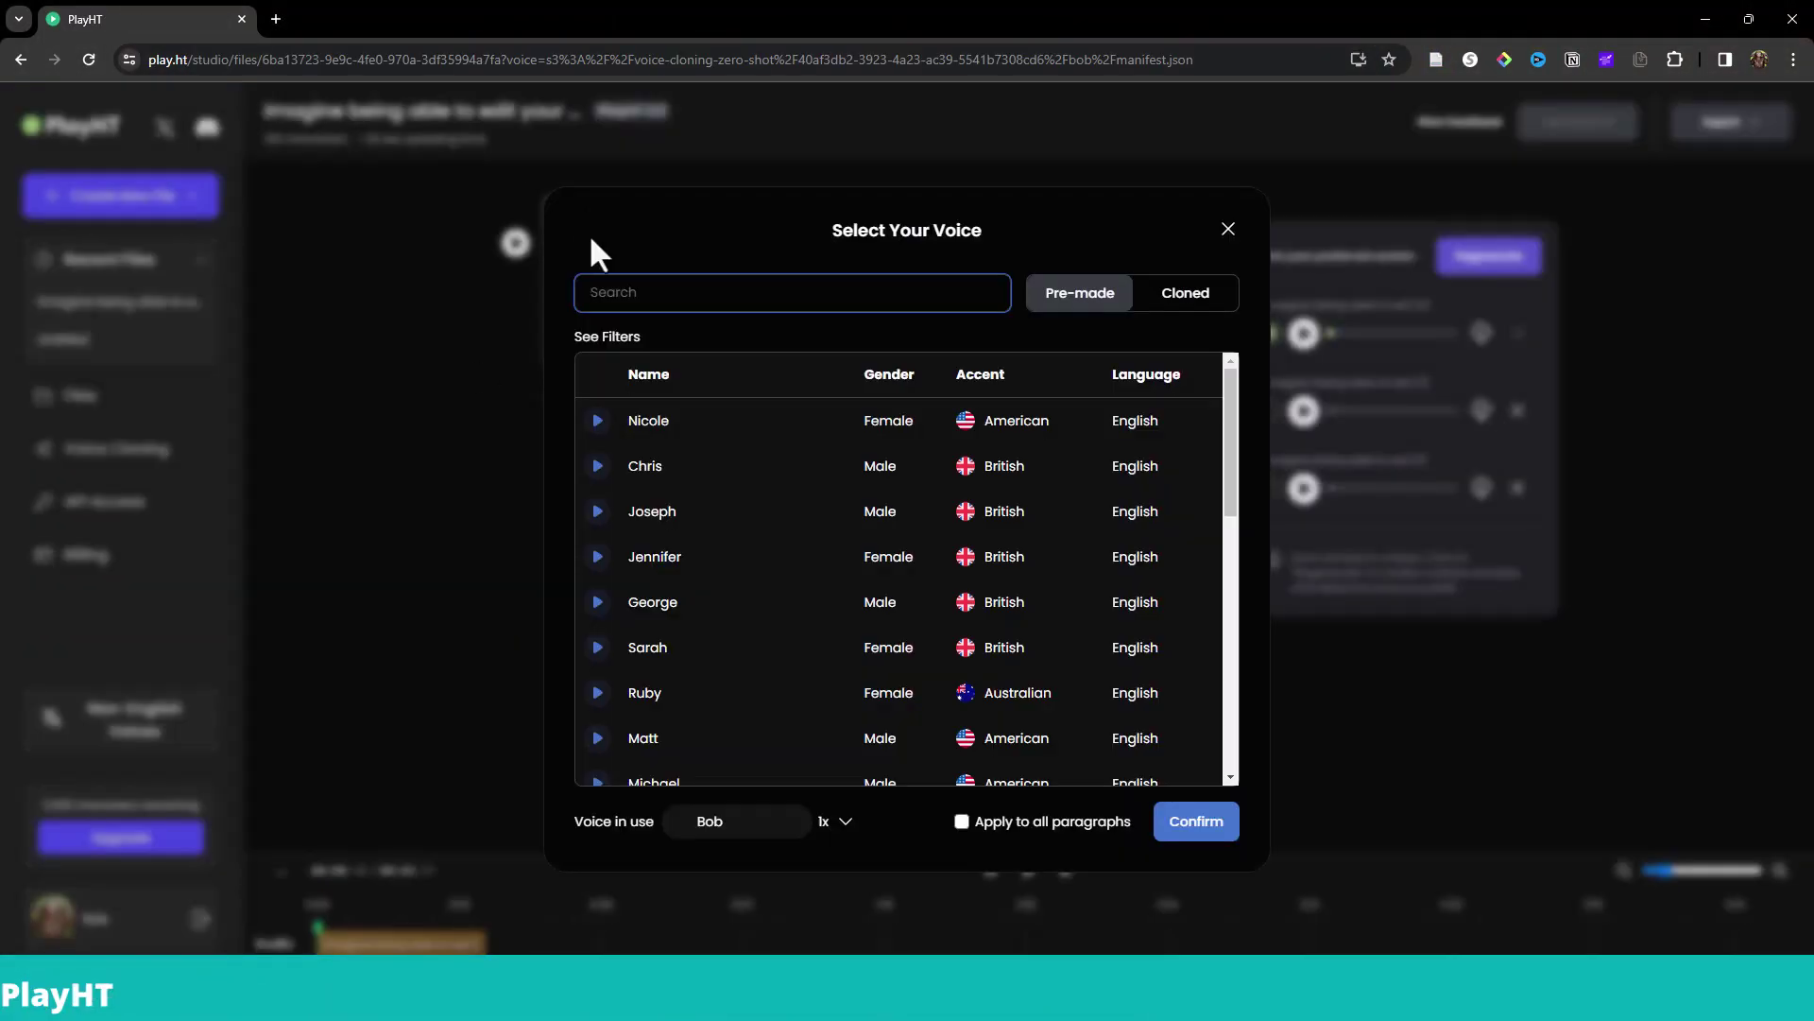
click(597, 422)
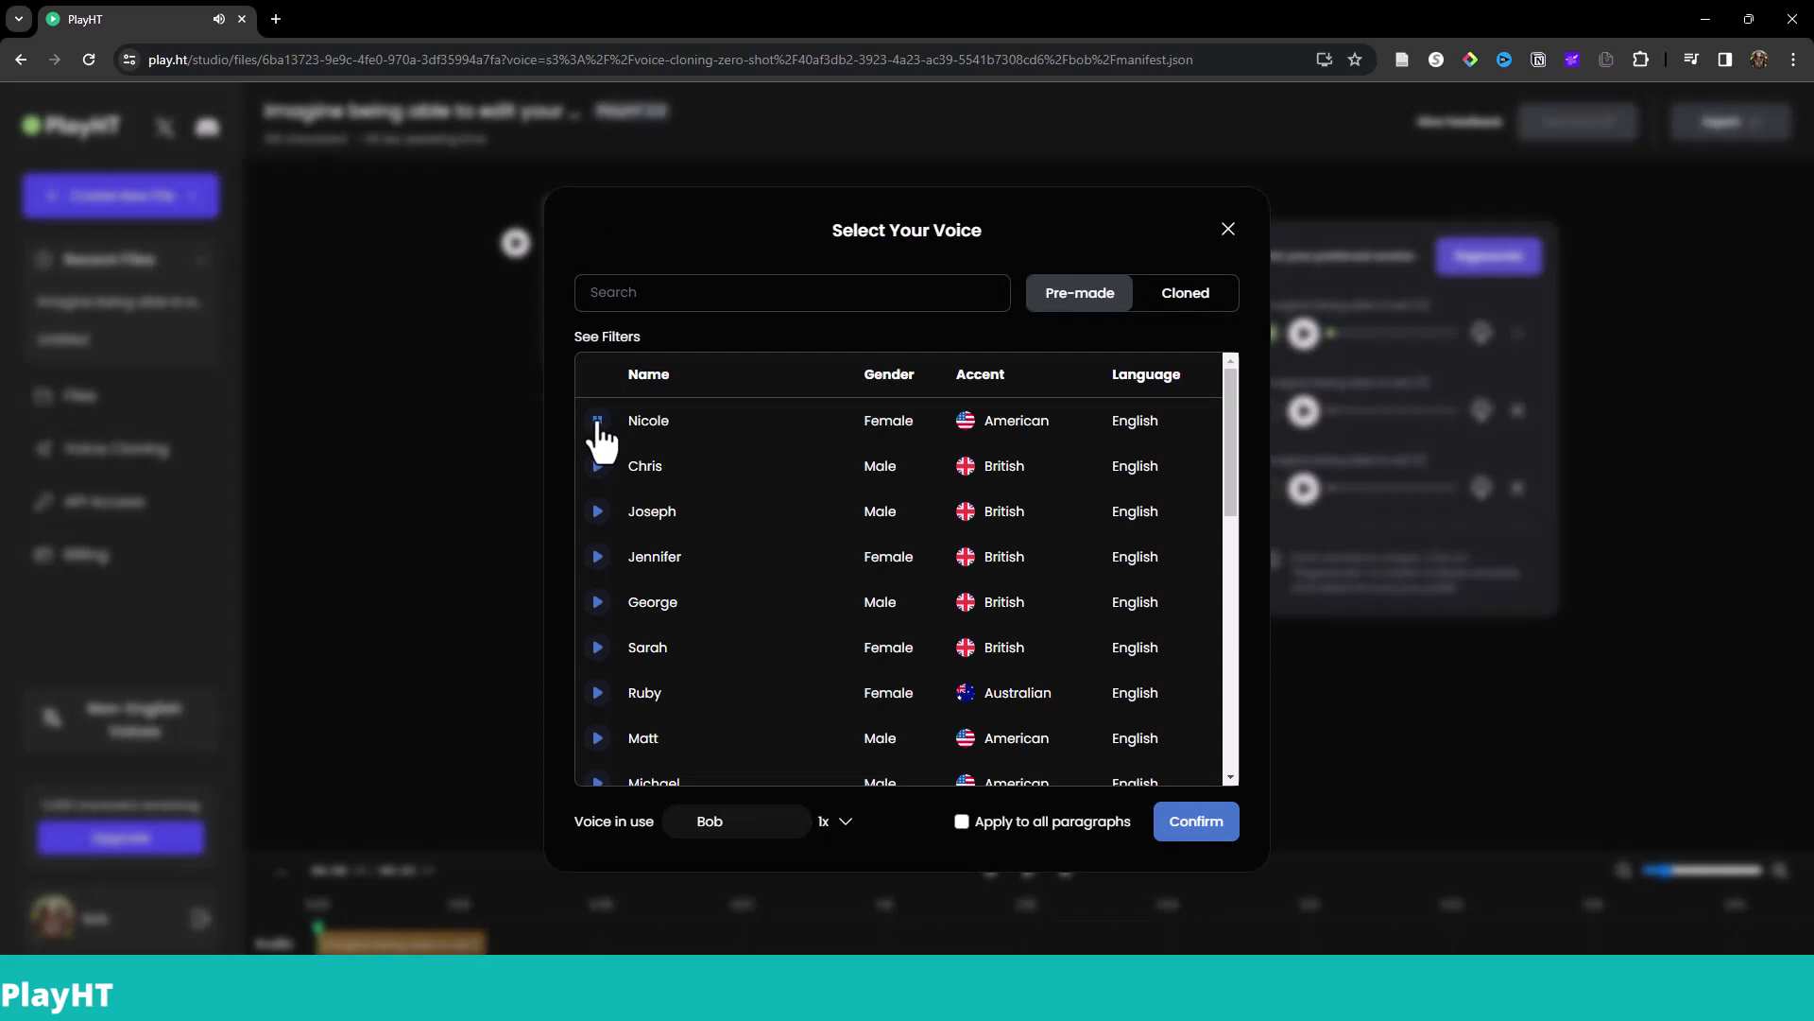
click(598, 467)
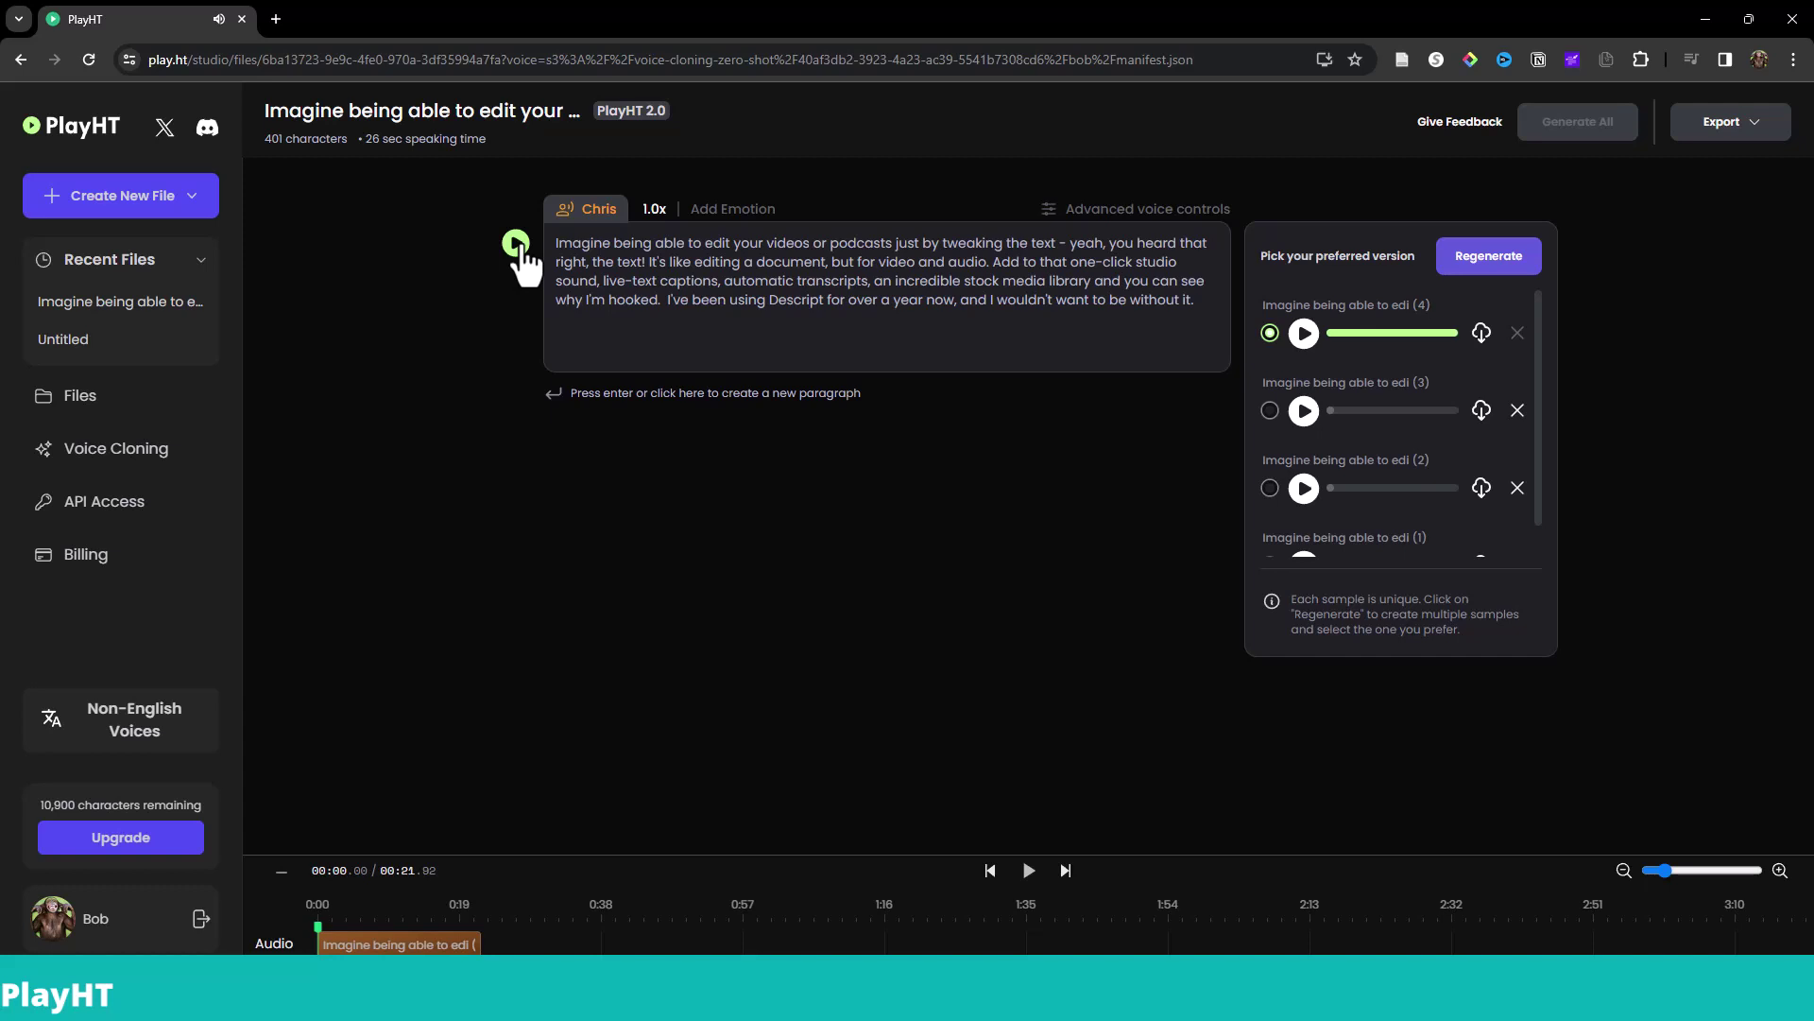
Reopen the voice picker and preview the Joseph, Jennifer, George and Barry (Advertising) samples.
click(594, 211)
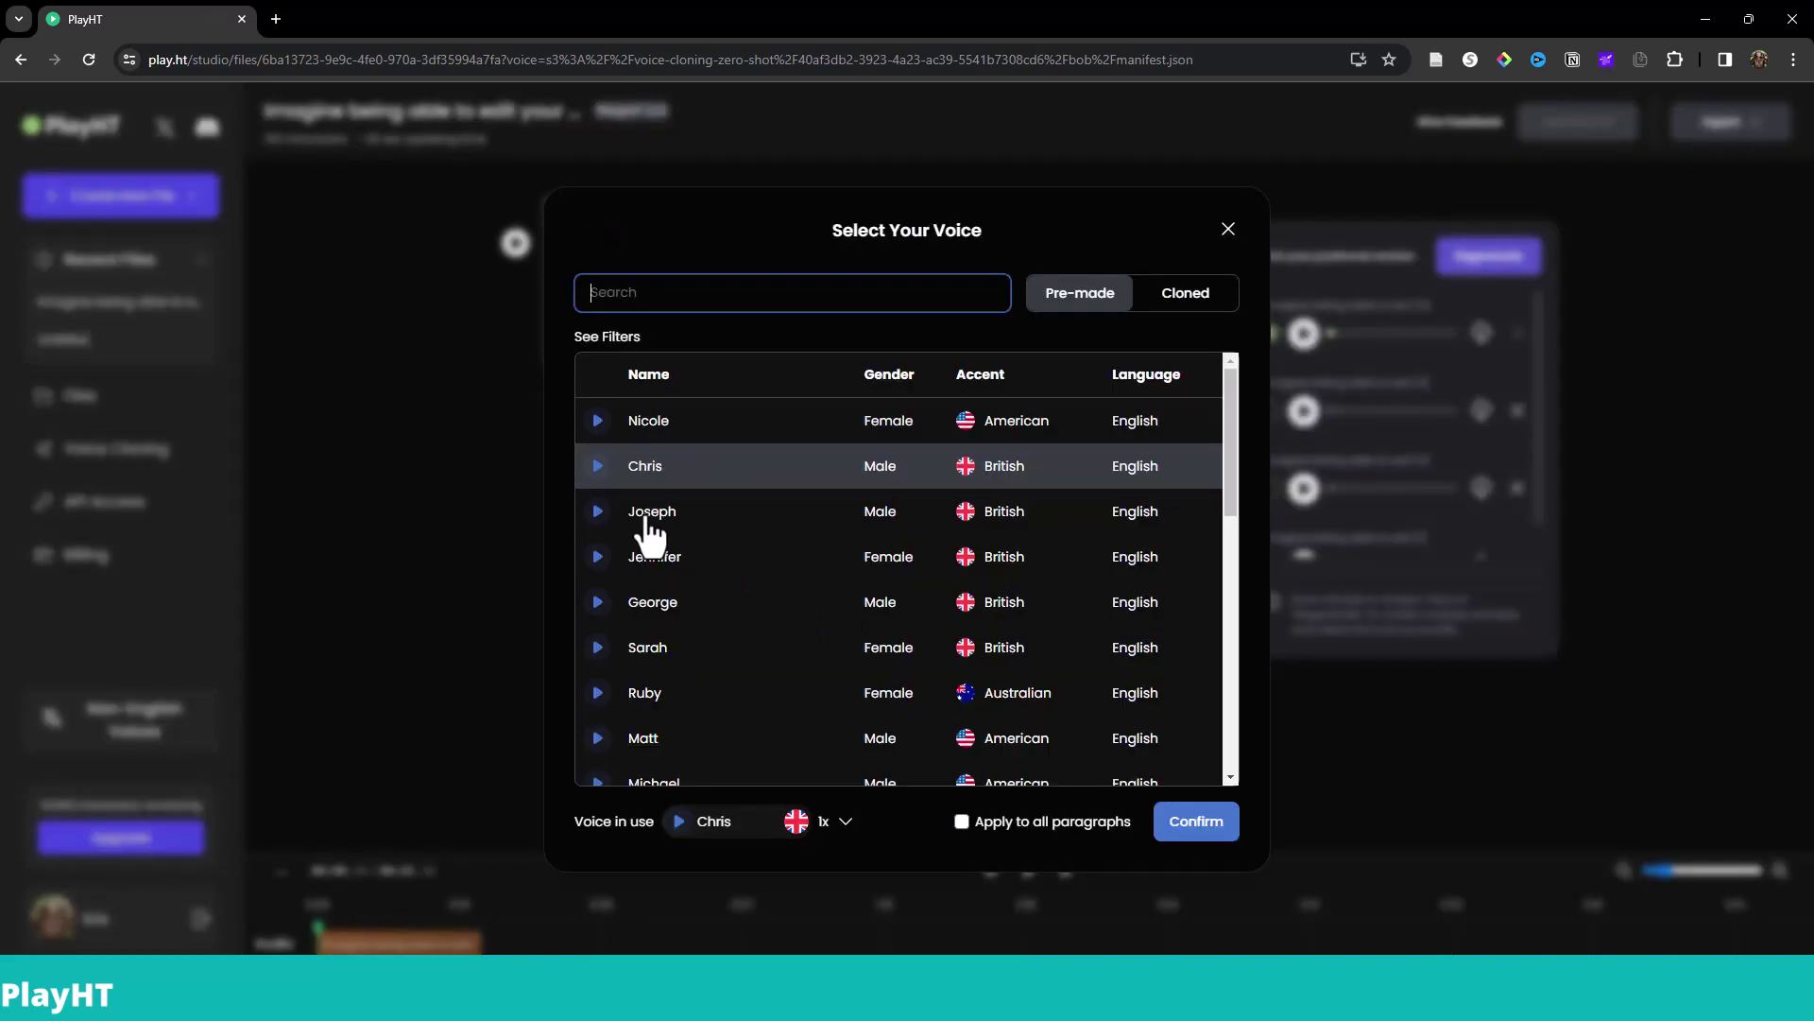
click(598, 511)
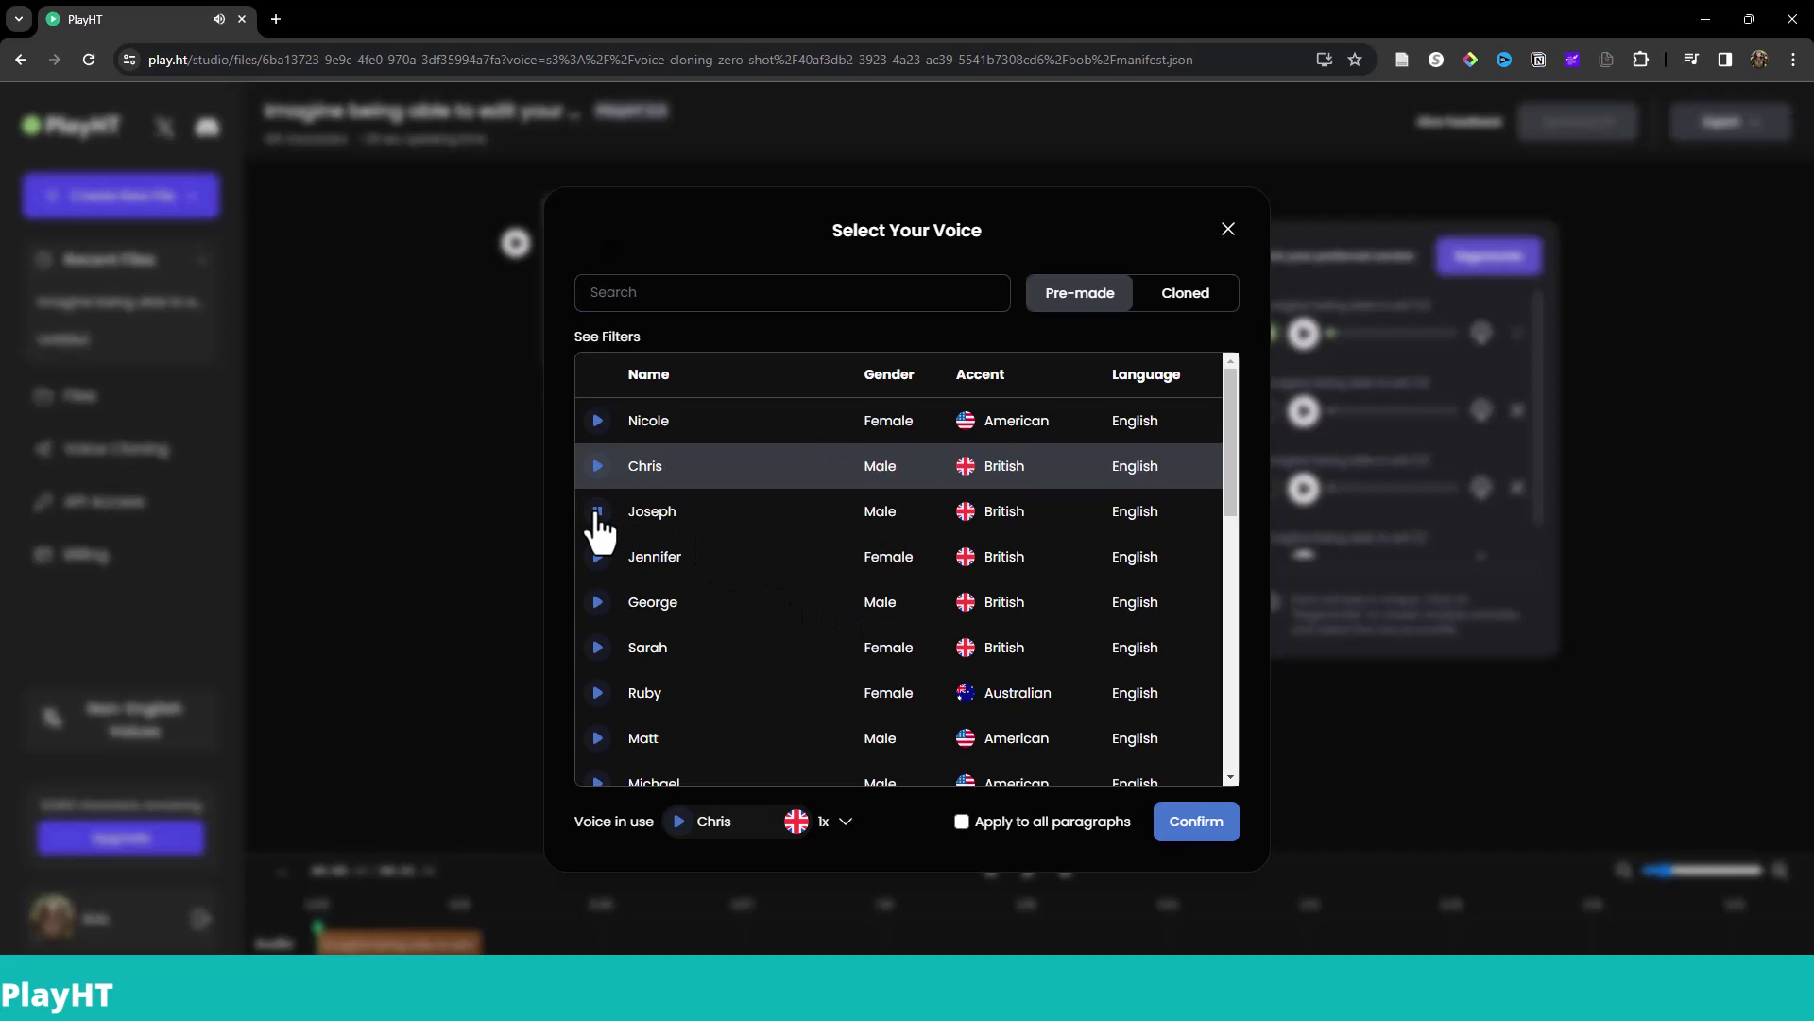
click(598, 557)
click(598, 602)
scroll(598, 619, down, 3)
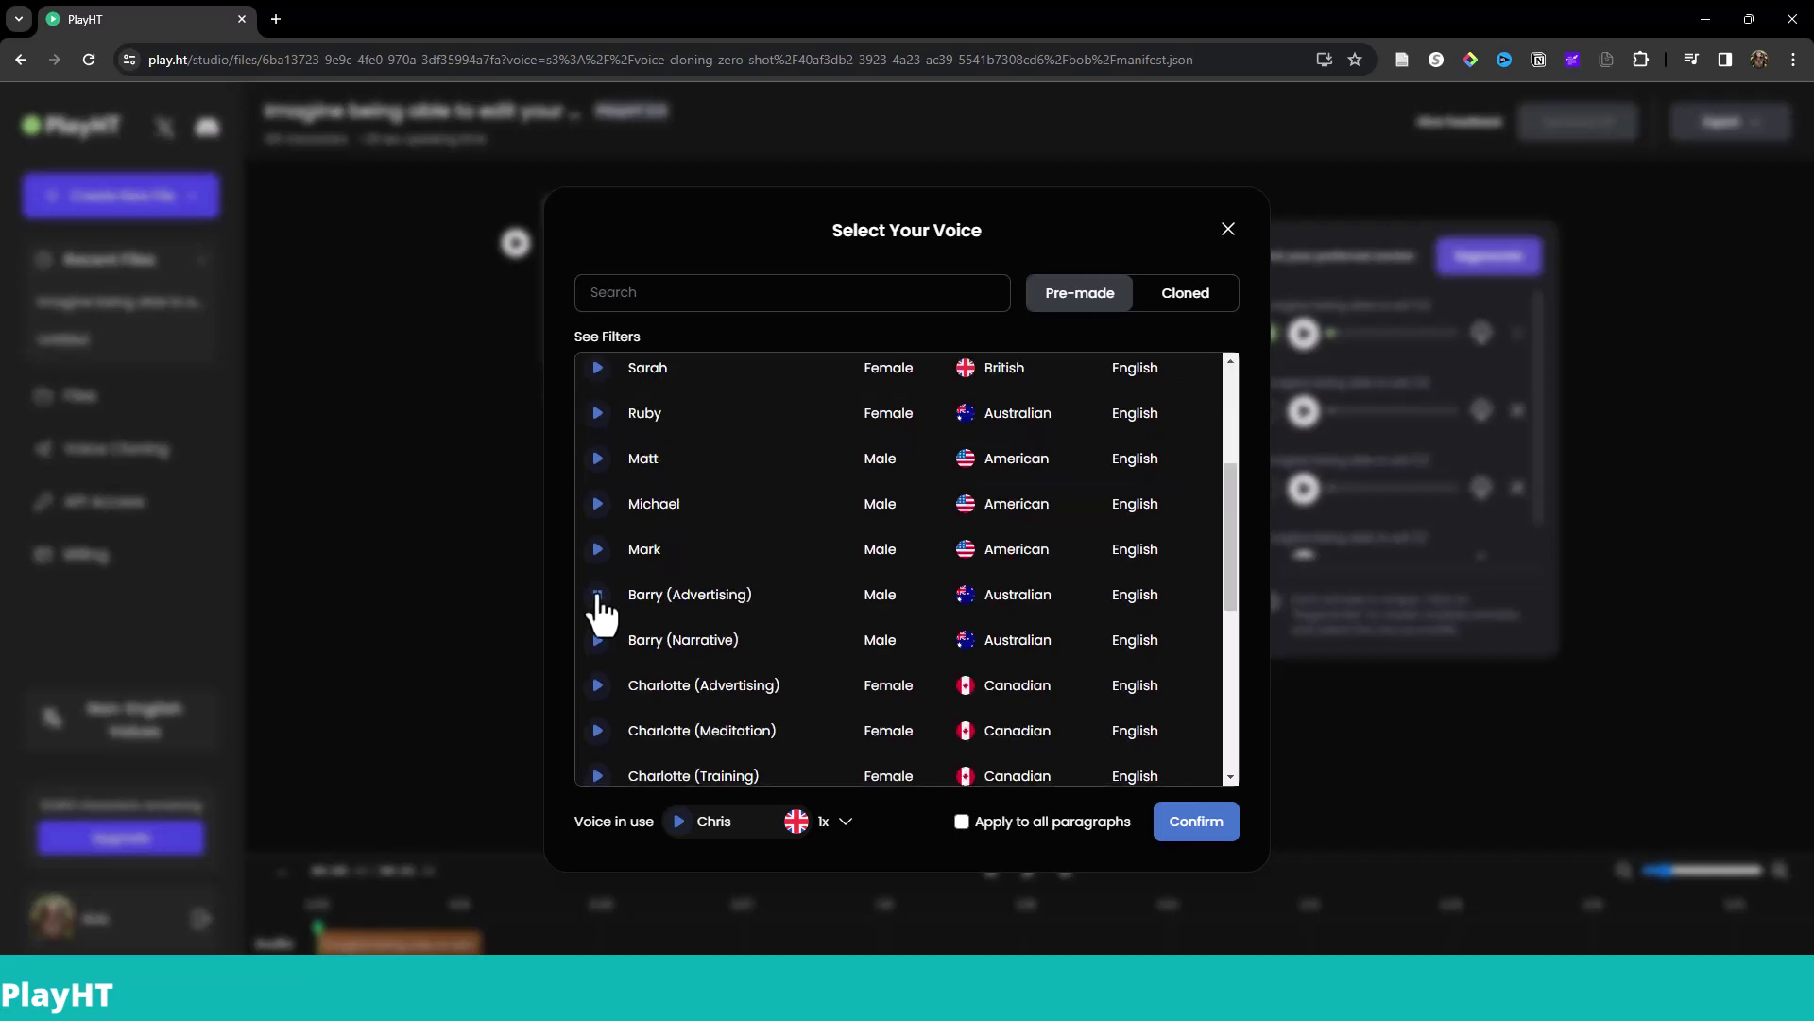
click(598, 592)
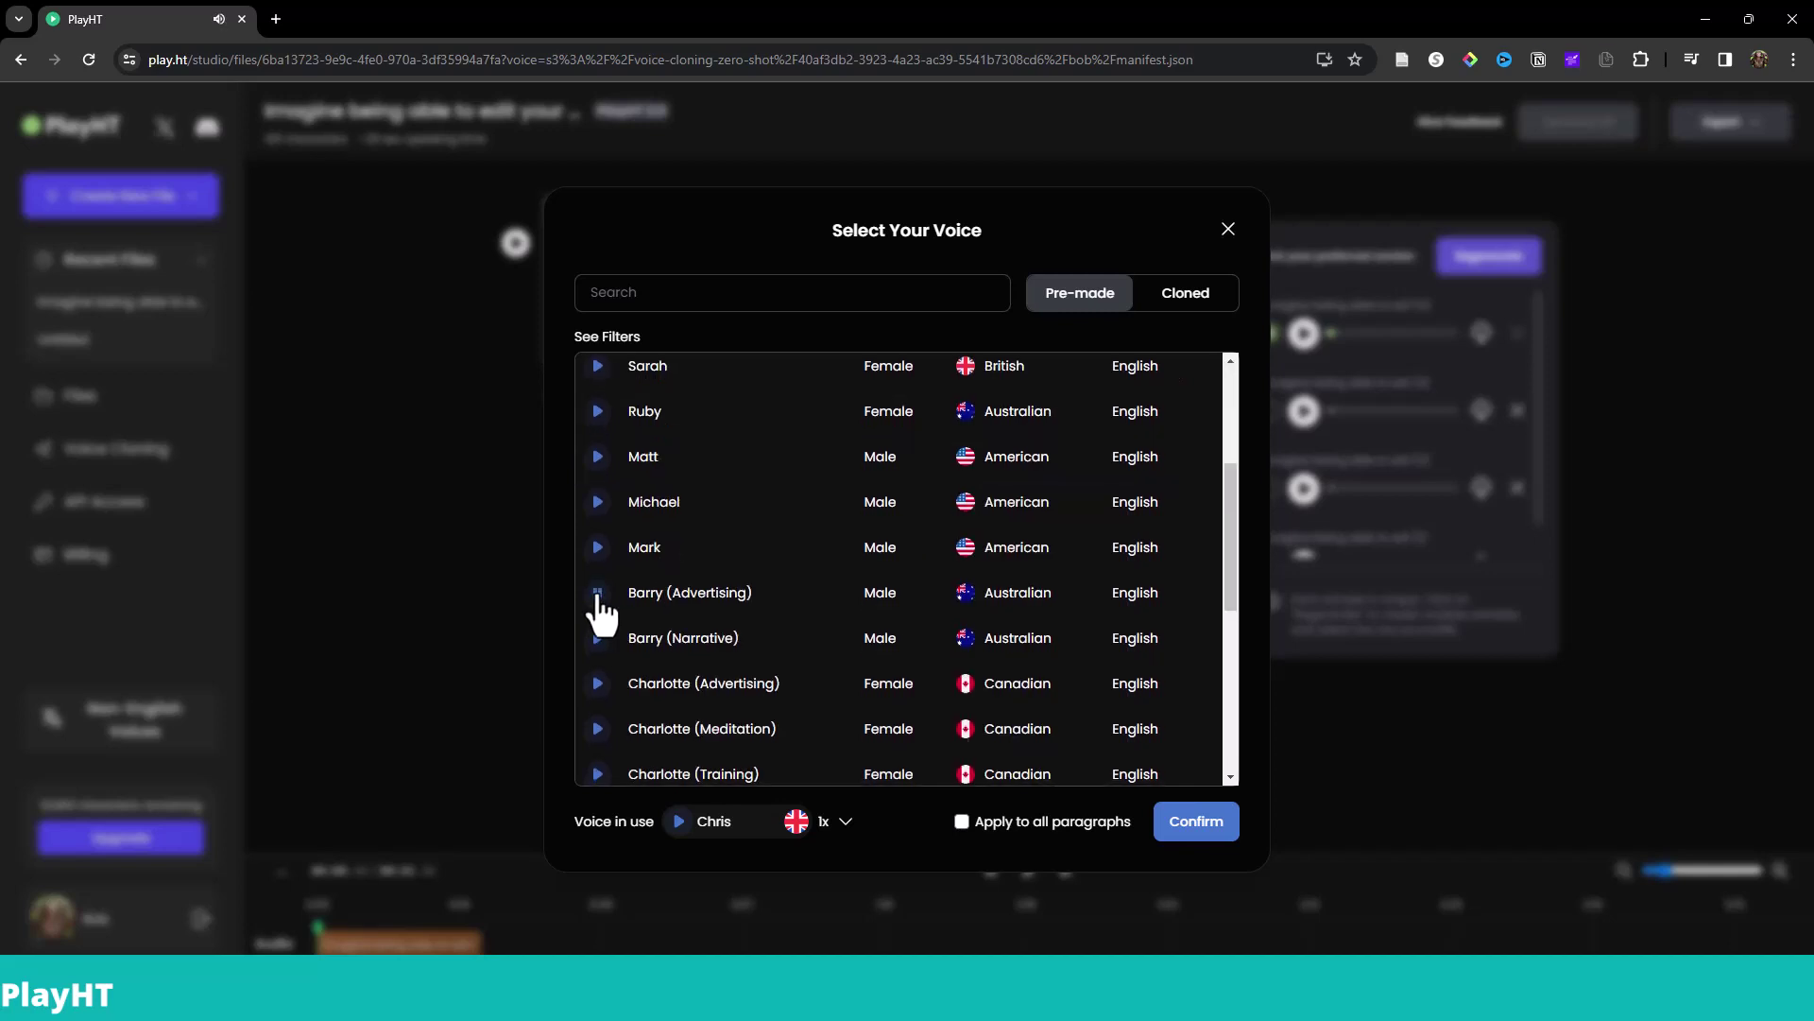
Preview the Mark, Michael and Hudson samples, then bring up the Studio Pricing plans.
click(598, 547)
click(598, 502)
scroll(602, 473, down, 5)
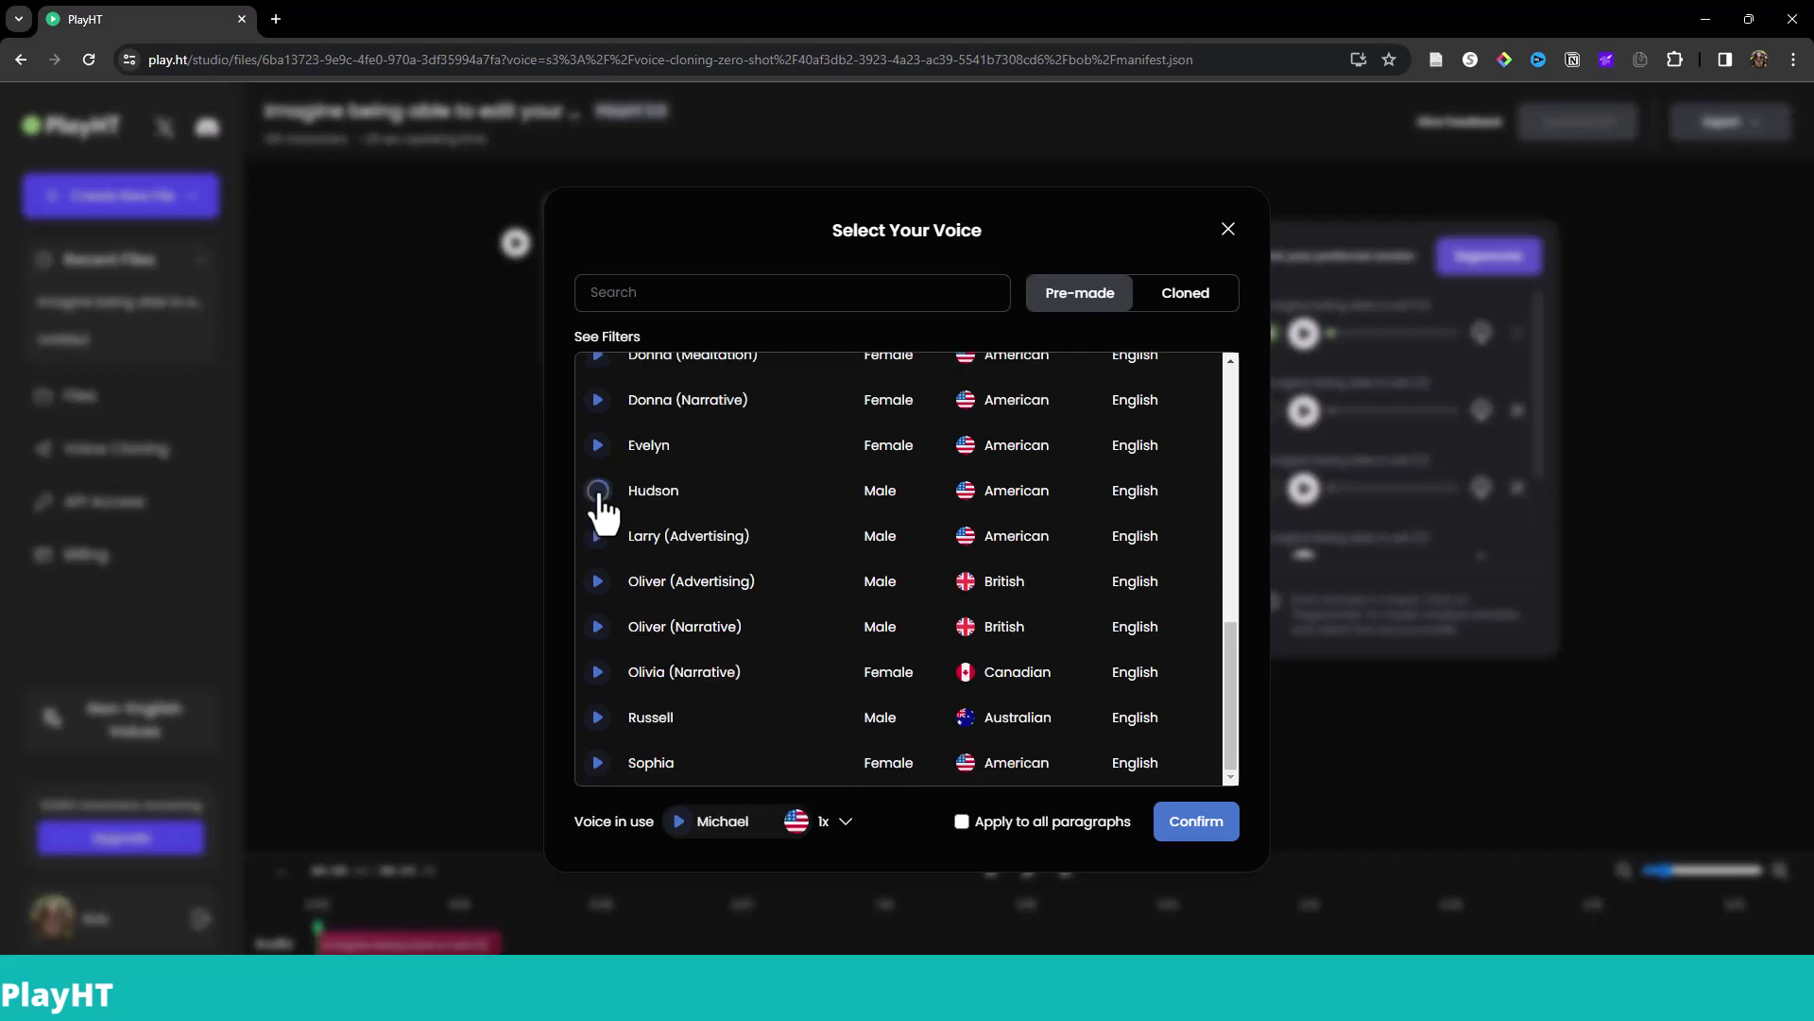
click(598, 490)
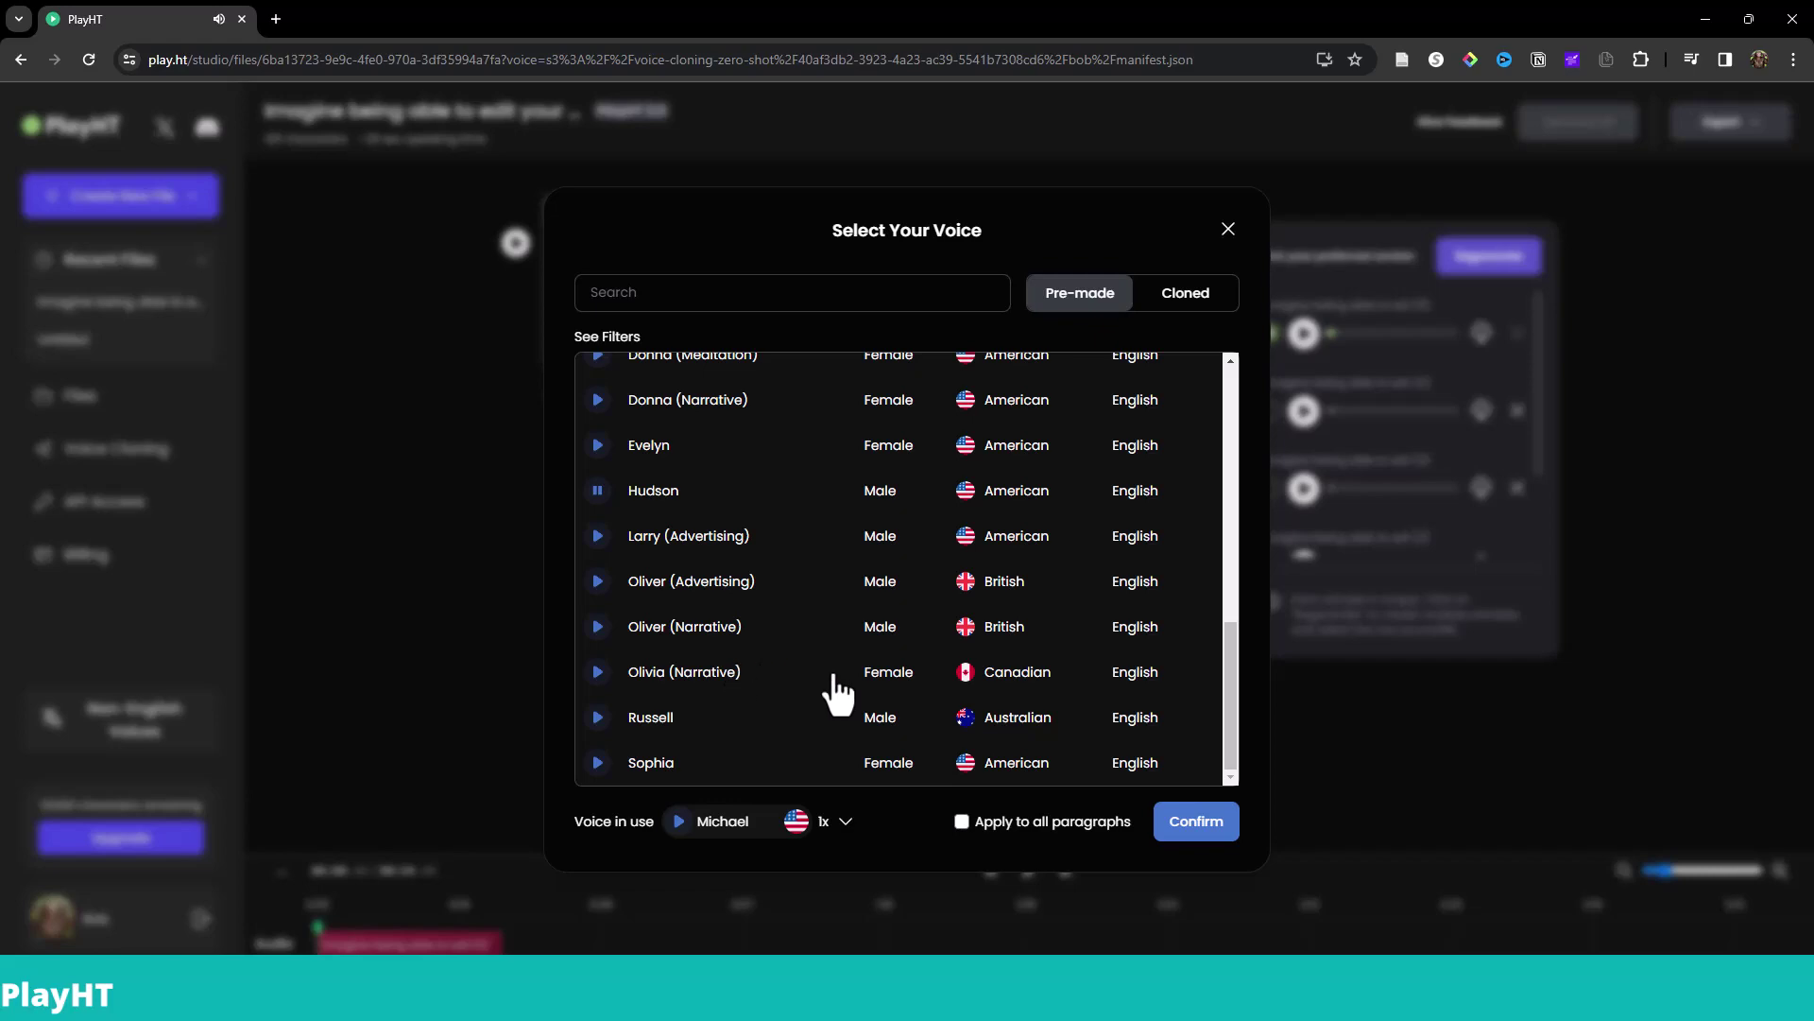
click(135, 841)
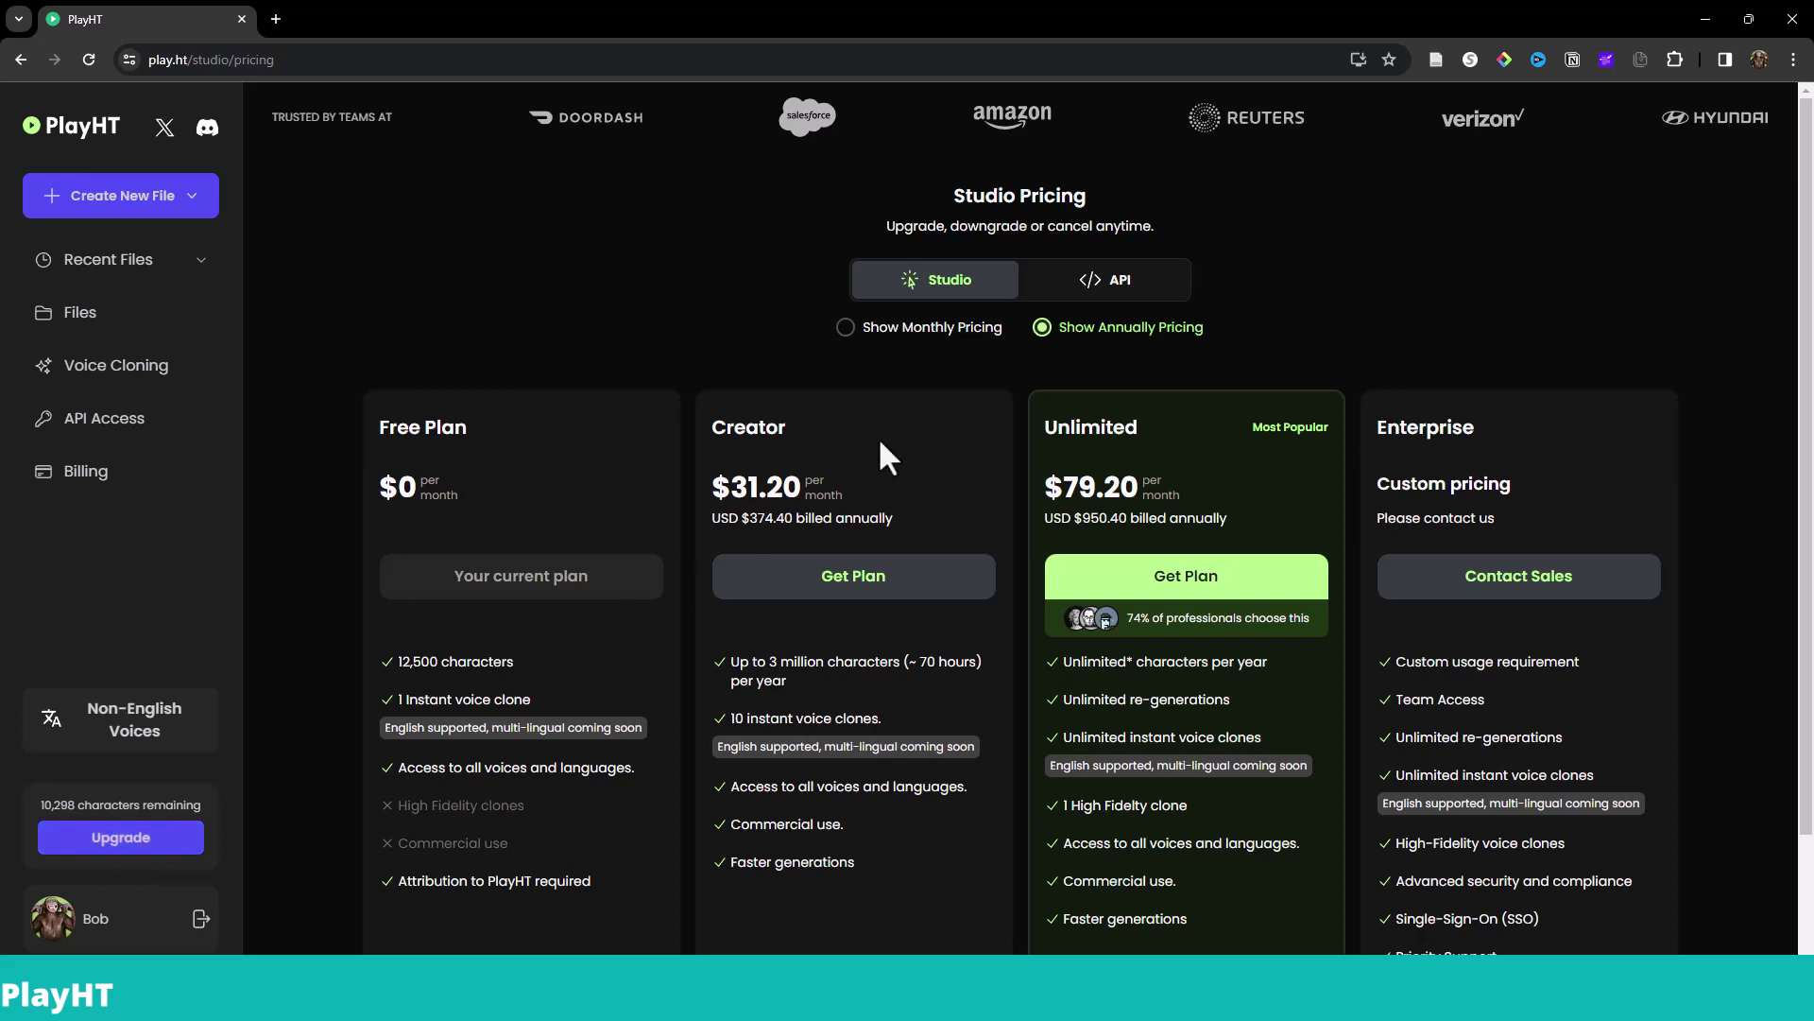
scroll(879, 442, down, 2)
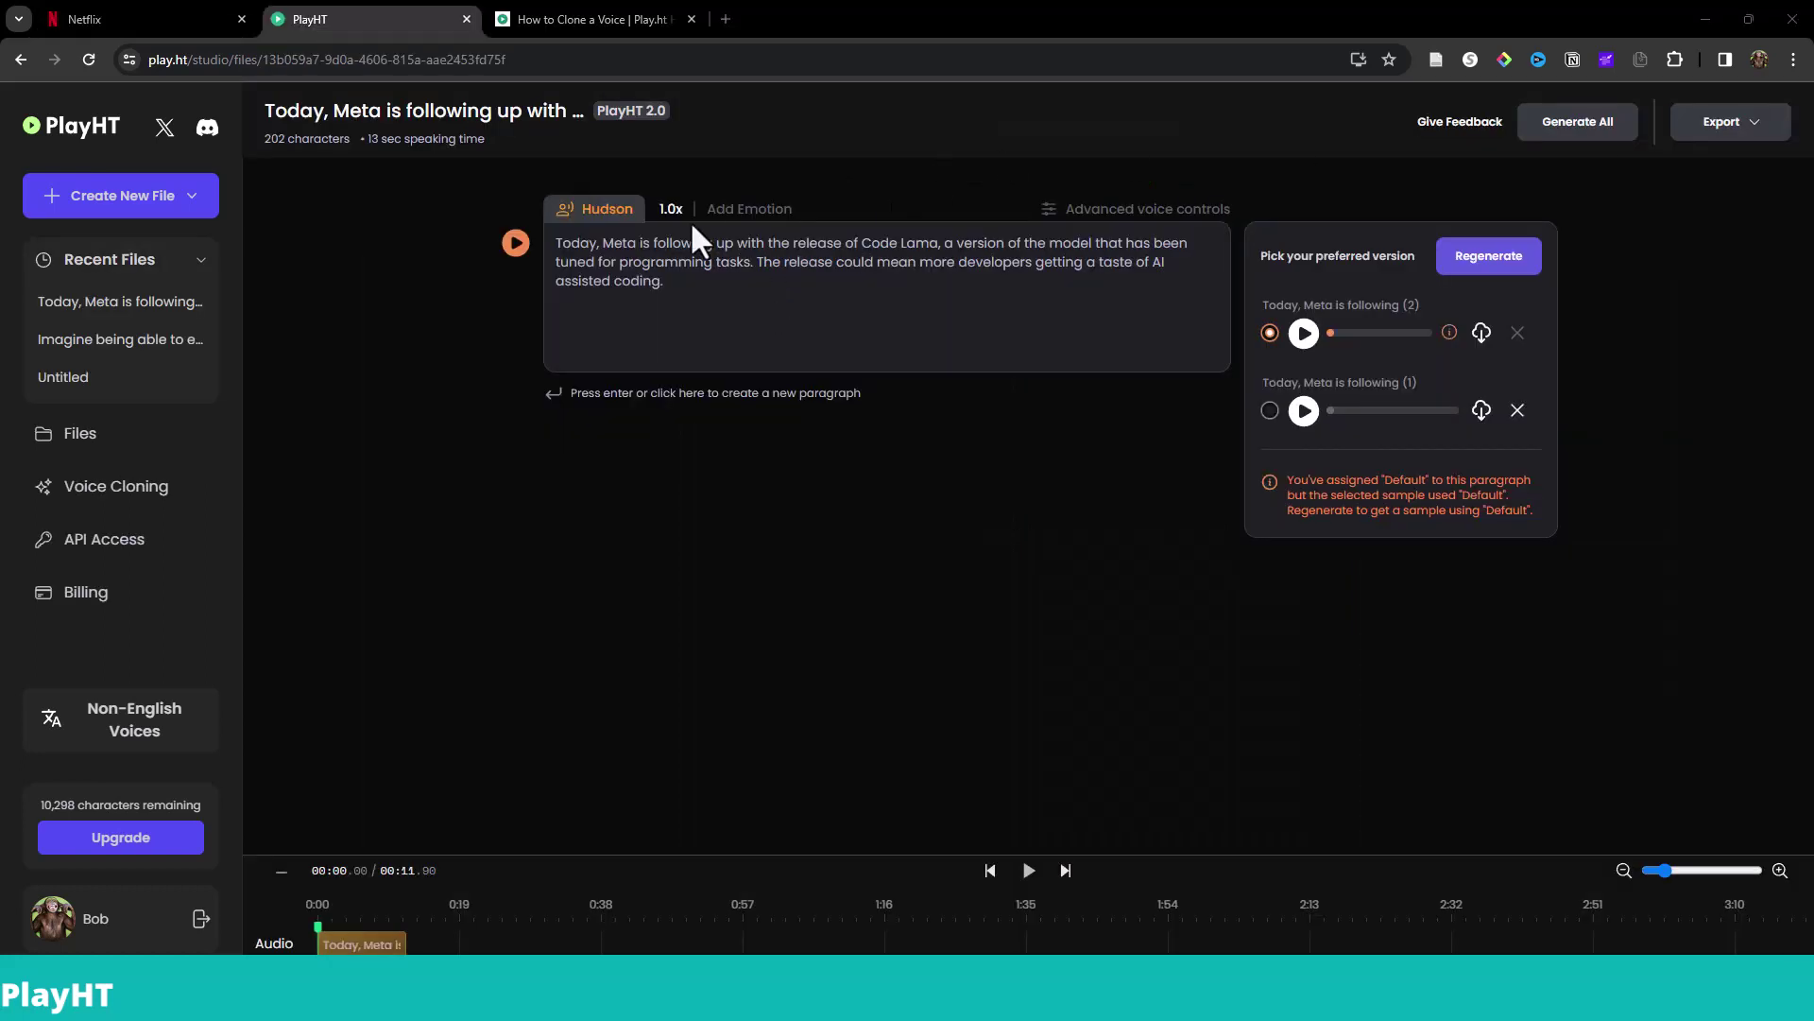
Change the paragraph speed from 1.0x to 1.1x and its emotion from Happy to Surprise.
click(671, 210)
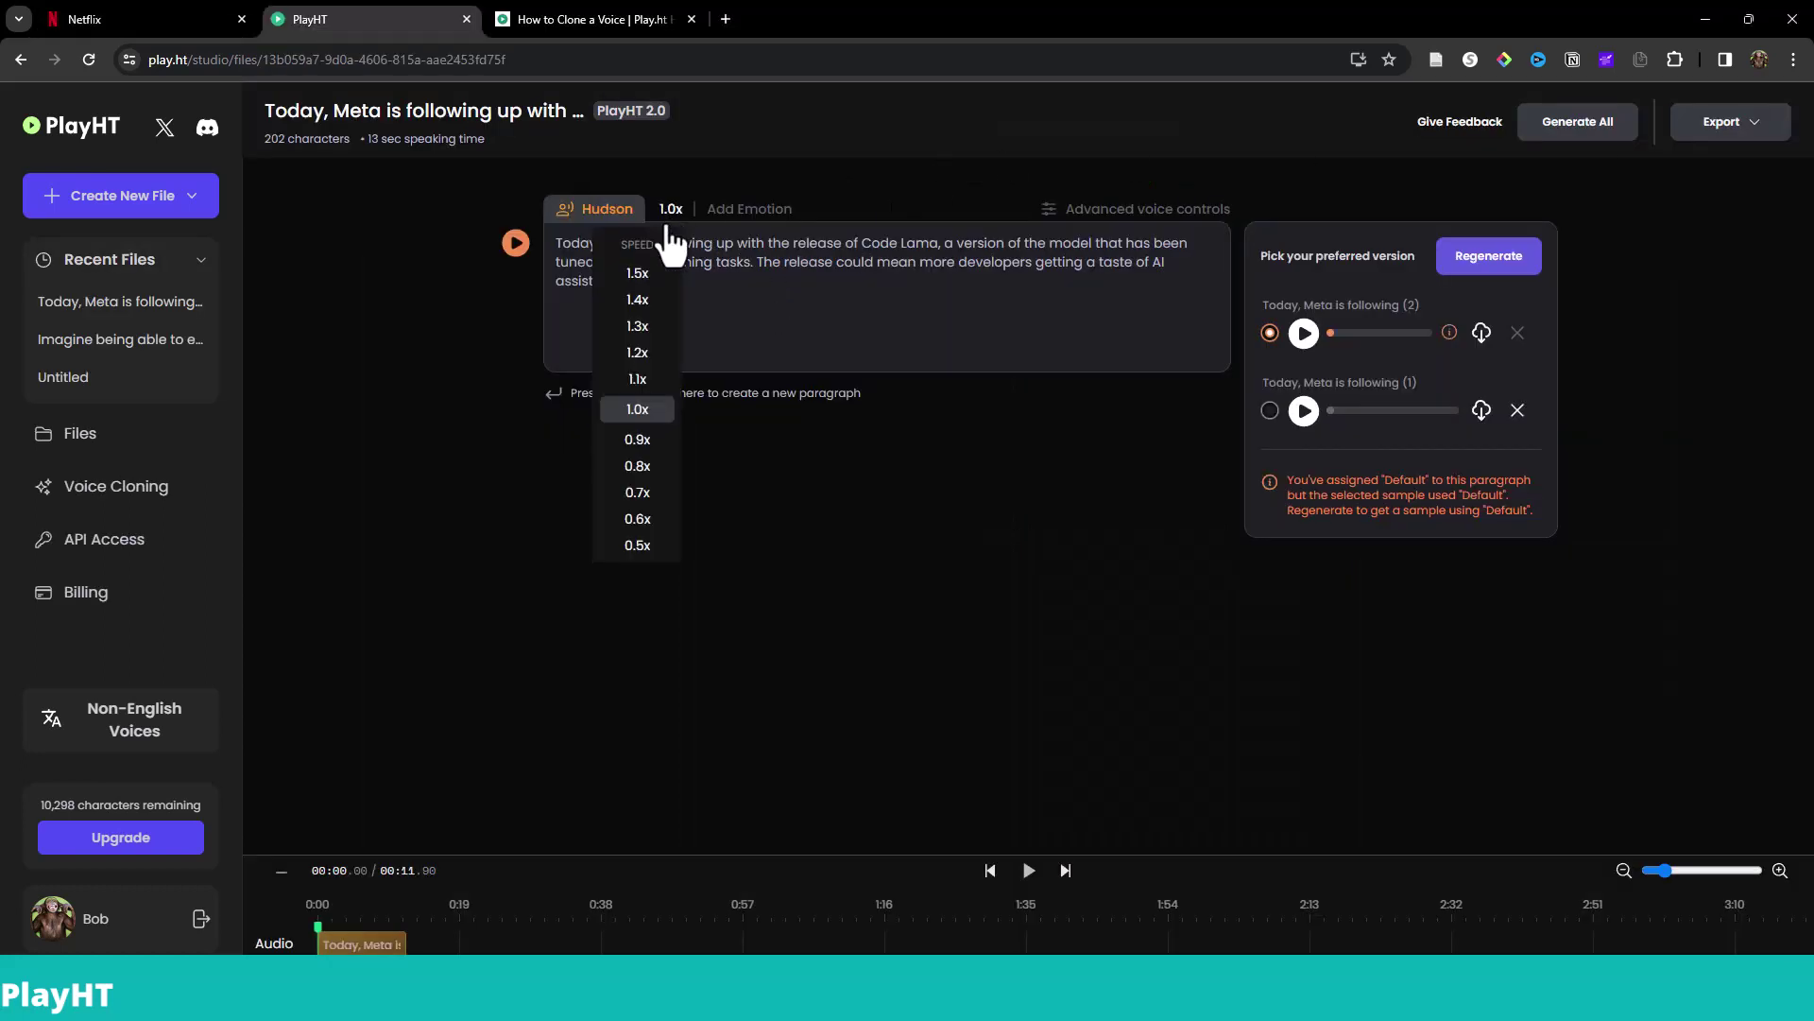
click(638, 379)
click(746, 210)
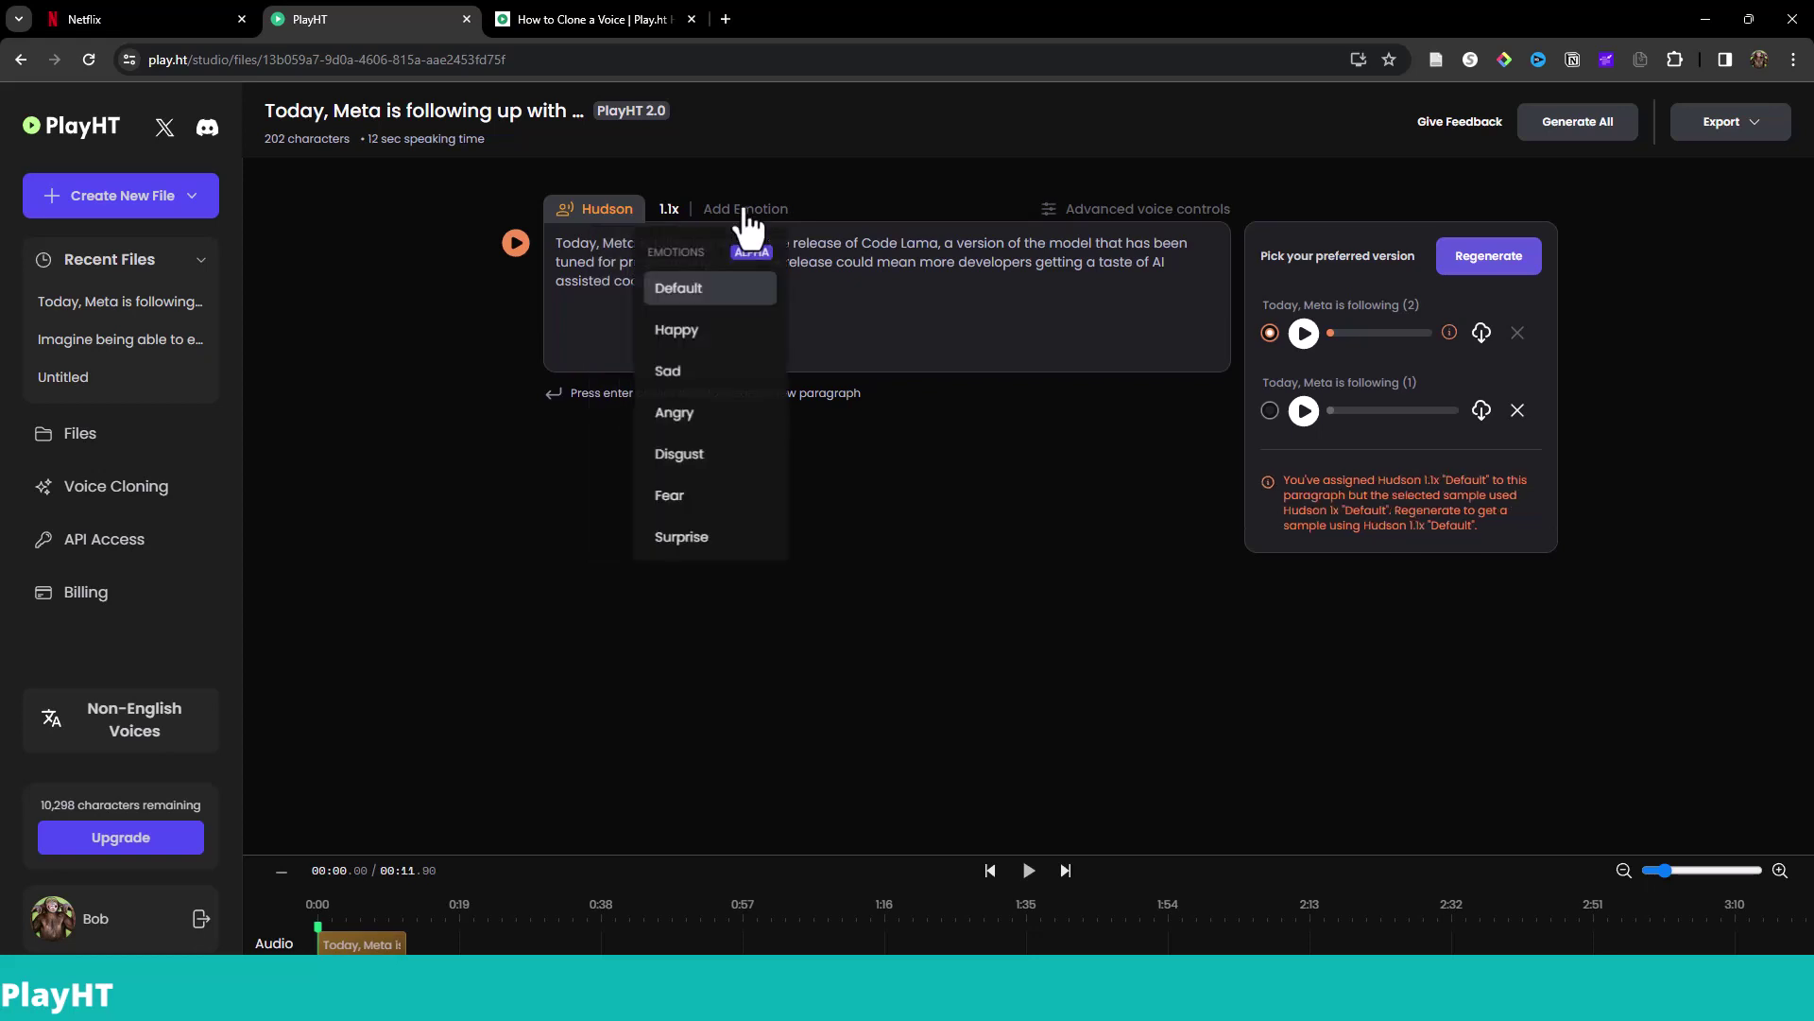
click(689, 333)
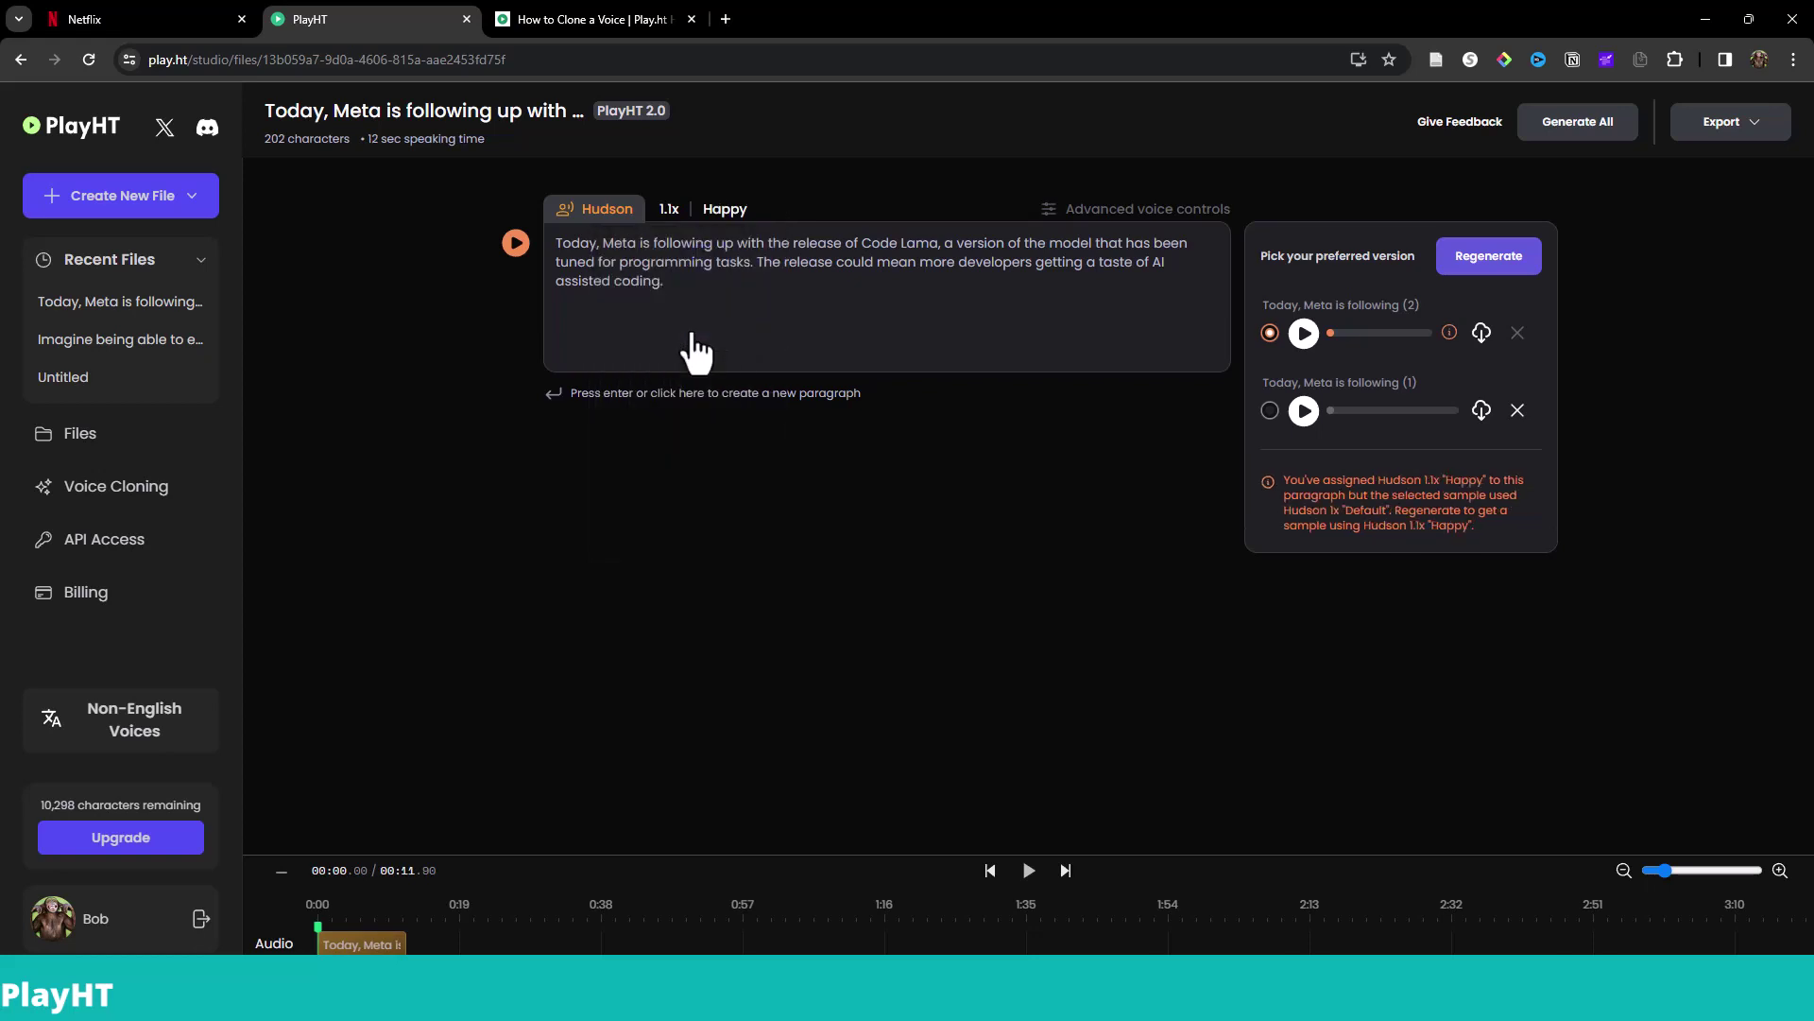
click(730, 211)
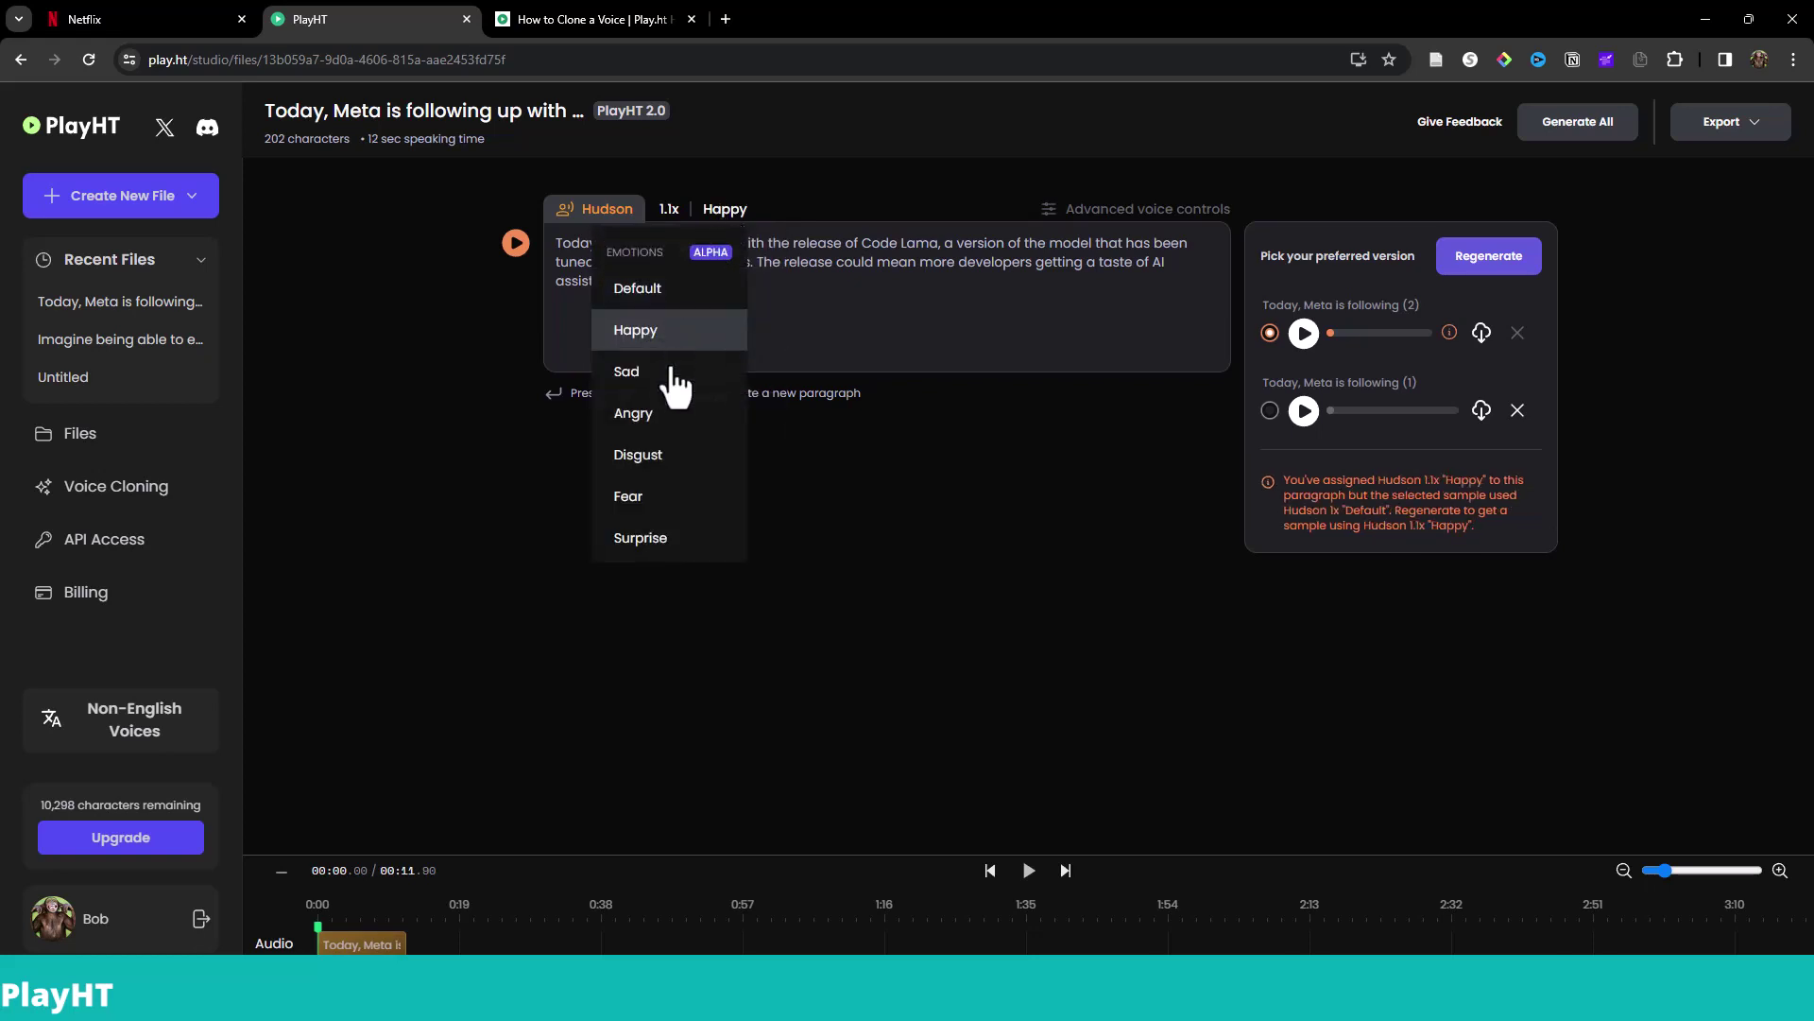
click(652, 540)
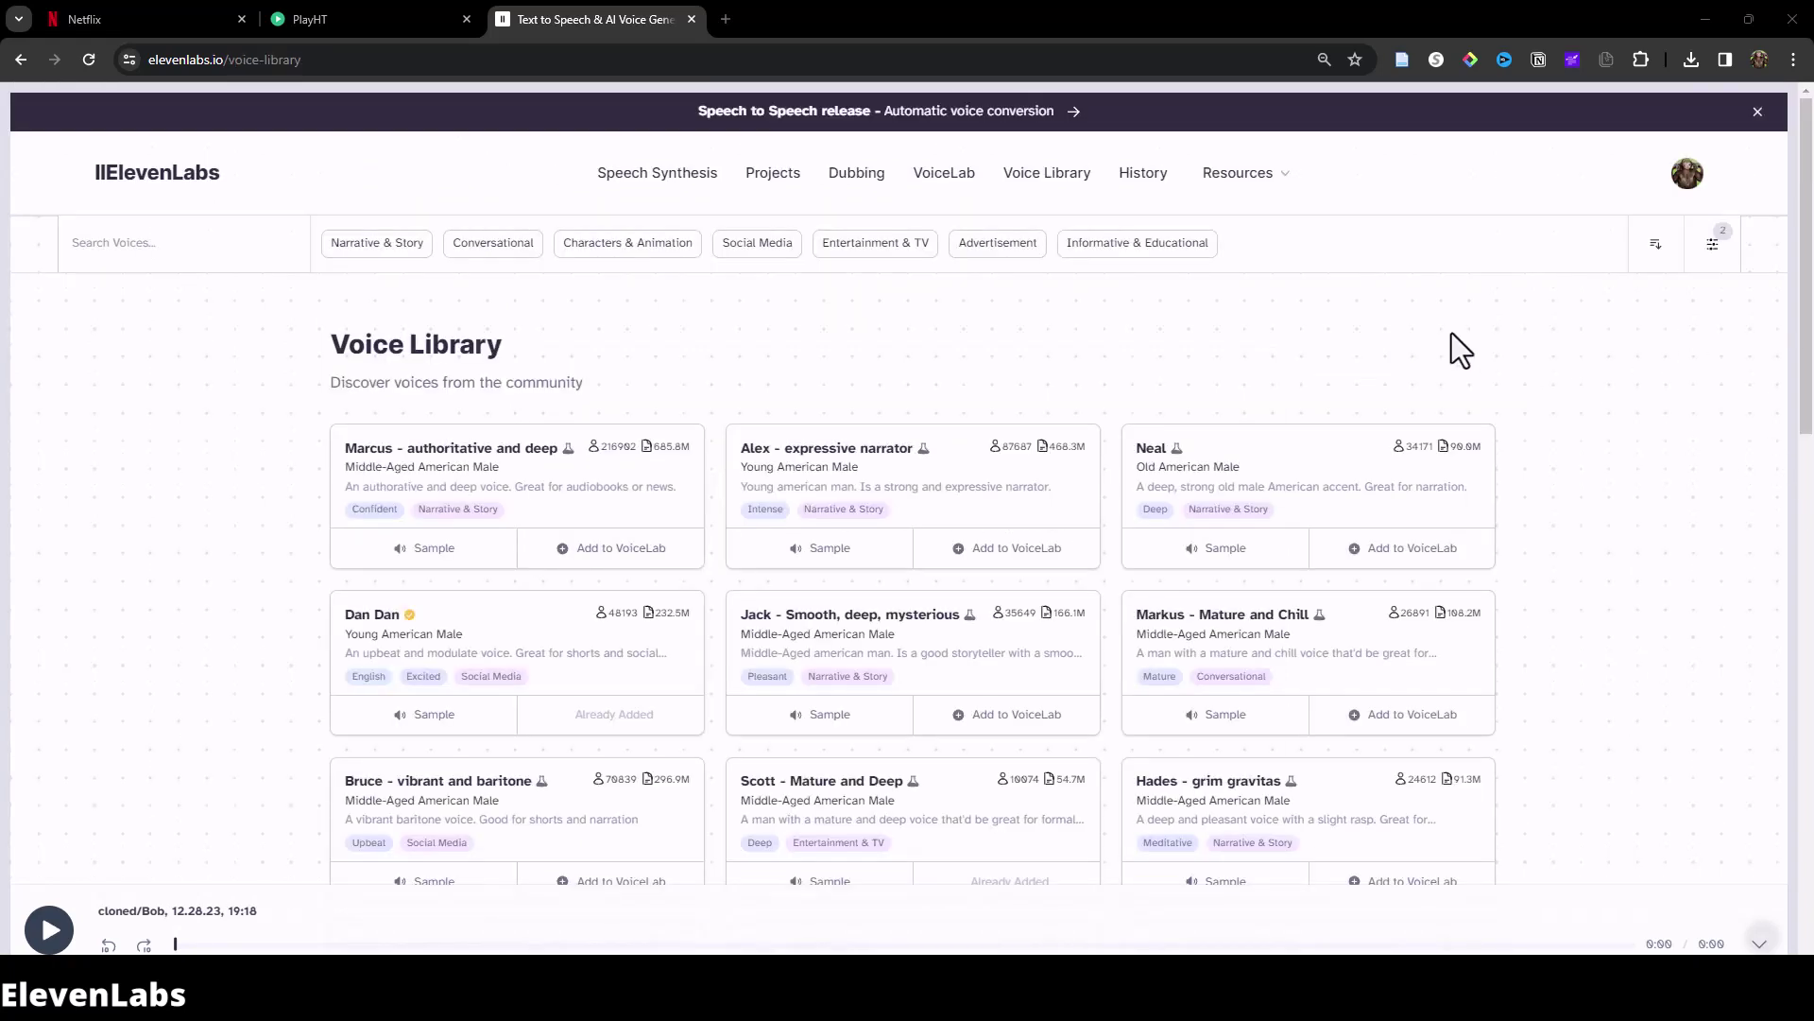
Preview the Neal, Scott, Readwell and Yousef voice samples in the Voice Library.
click(1219, 559)
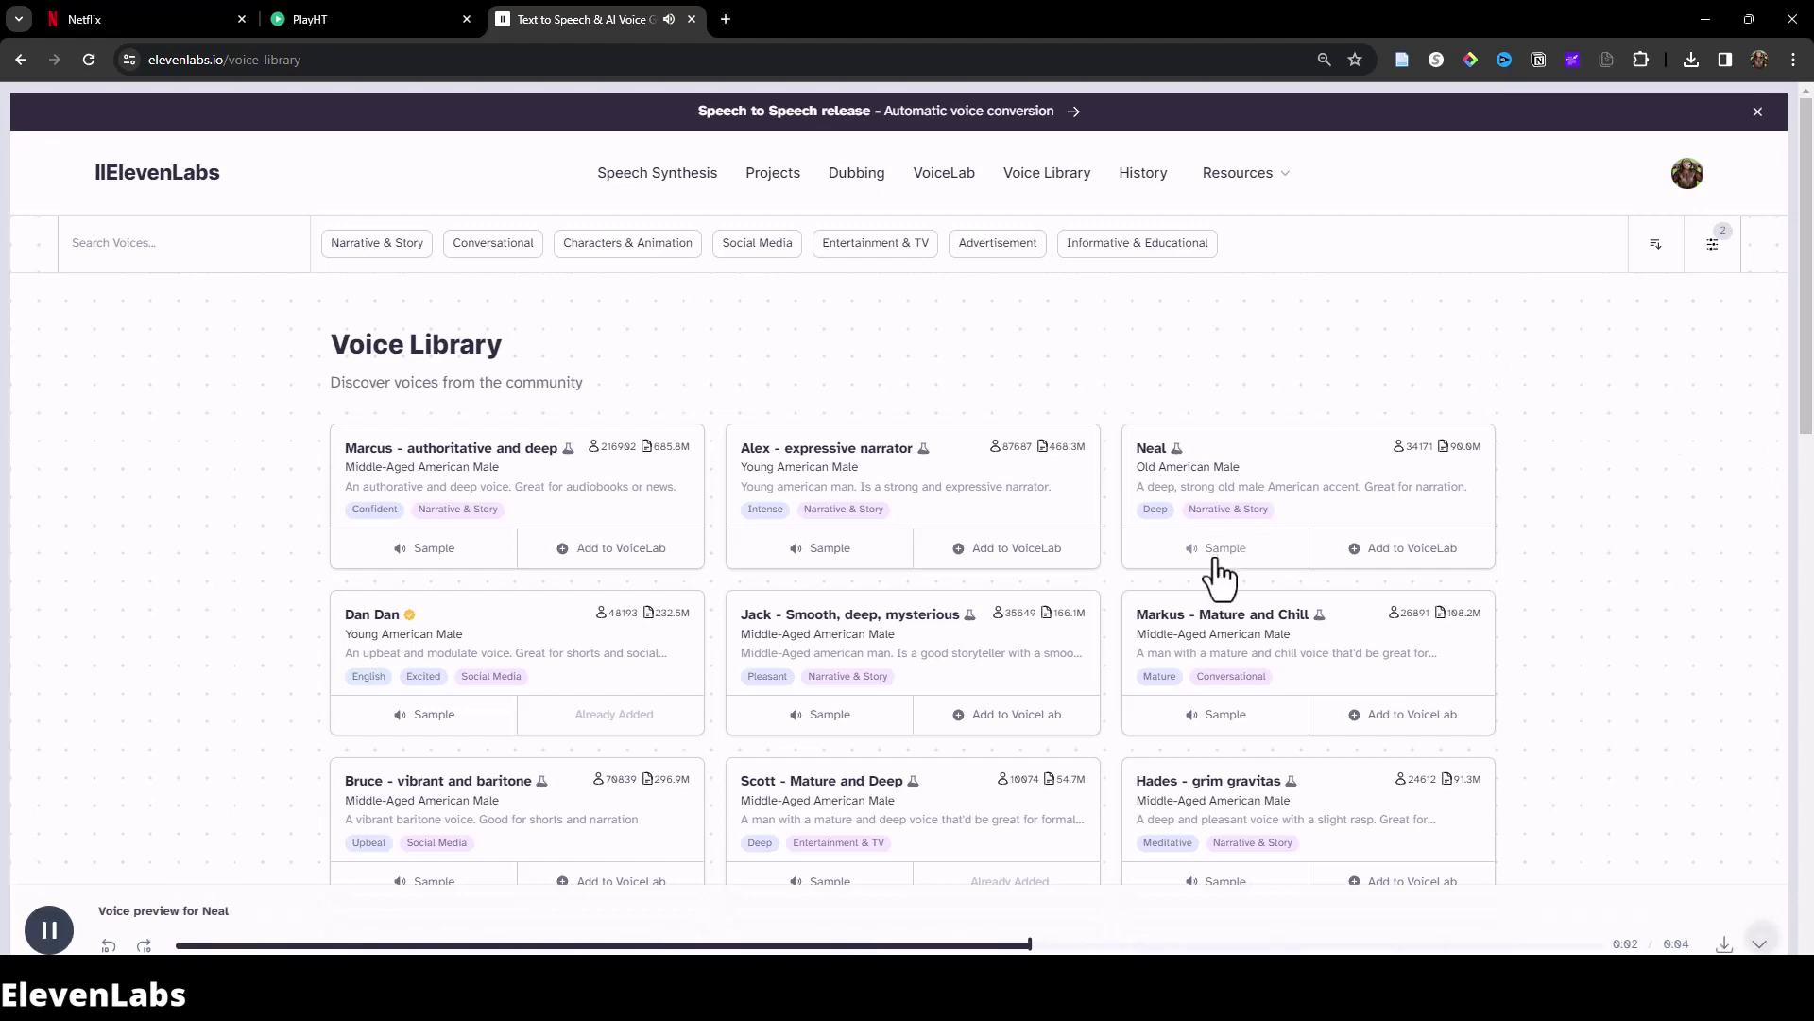
scroll(851, 609, down, 3)
click(814, 605)
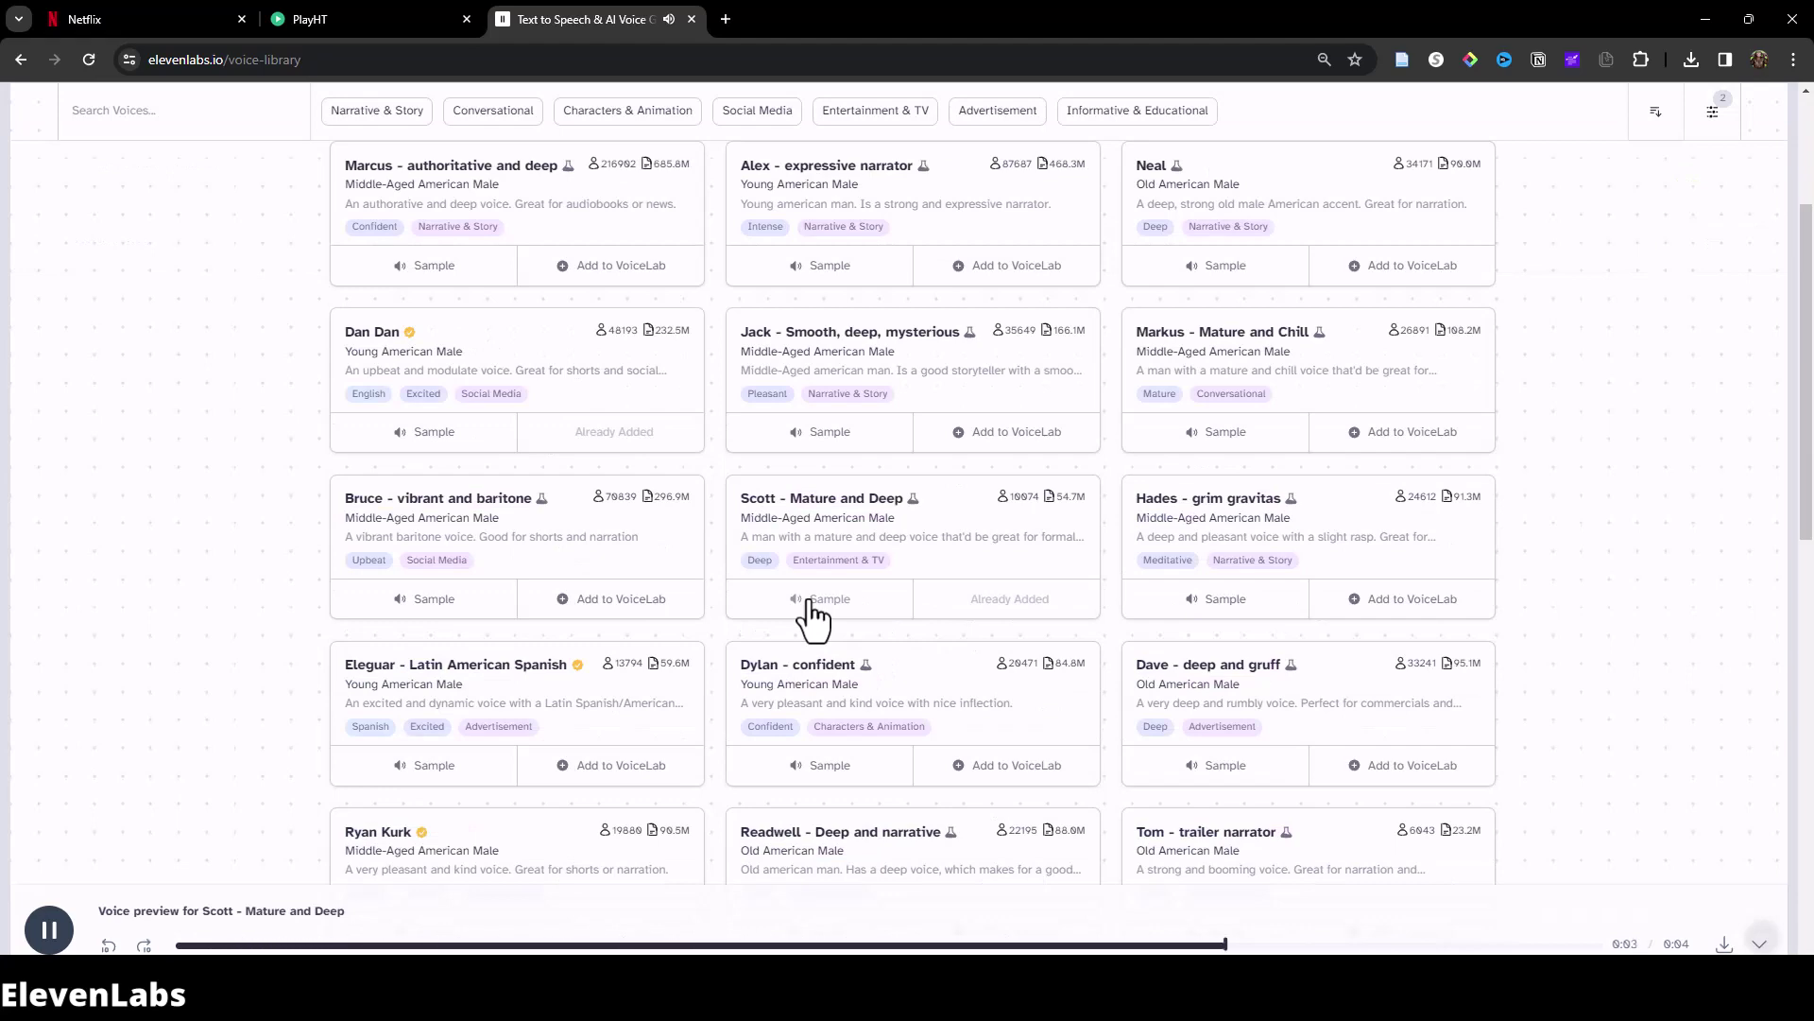
scroll(811, 652, down, 2)
click(813, 756)
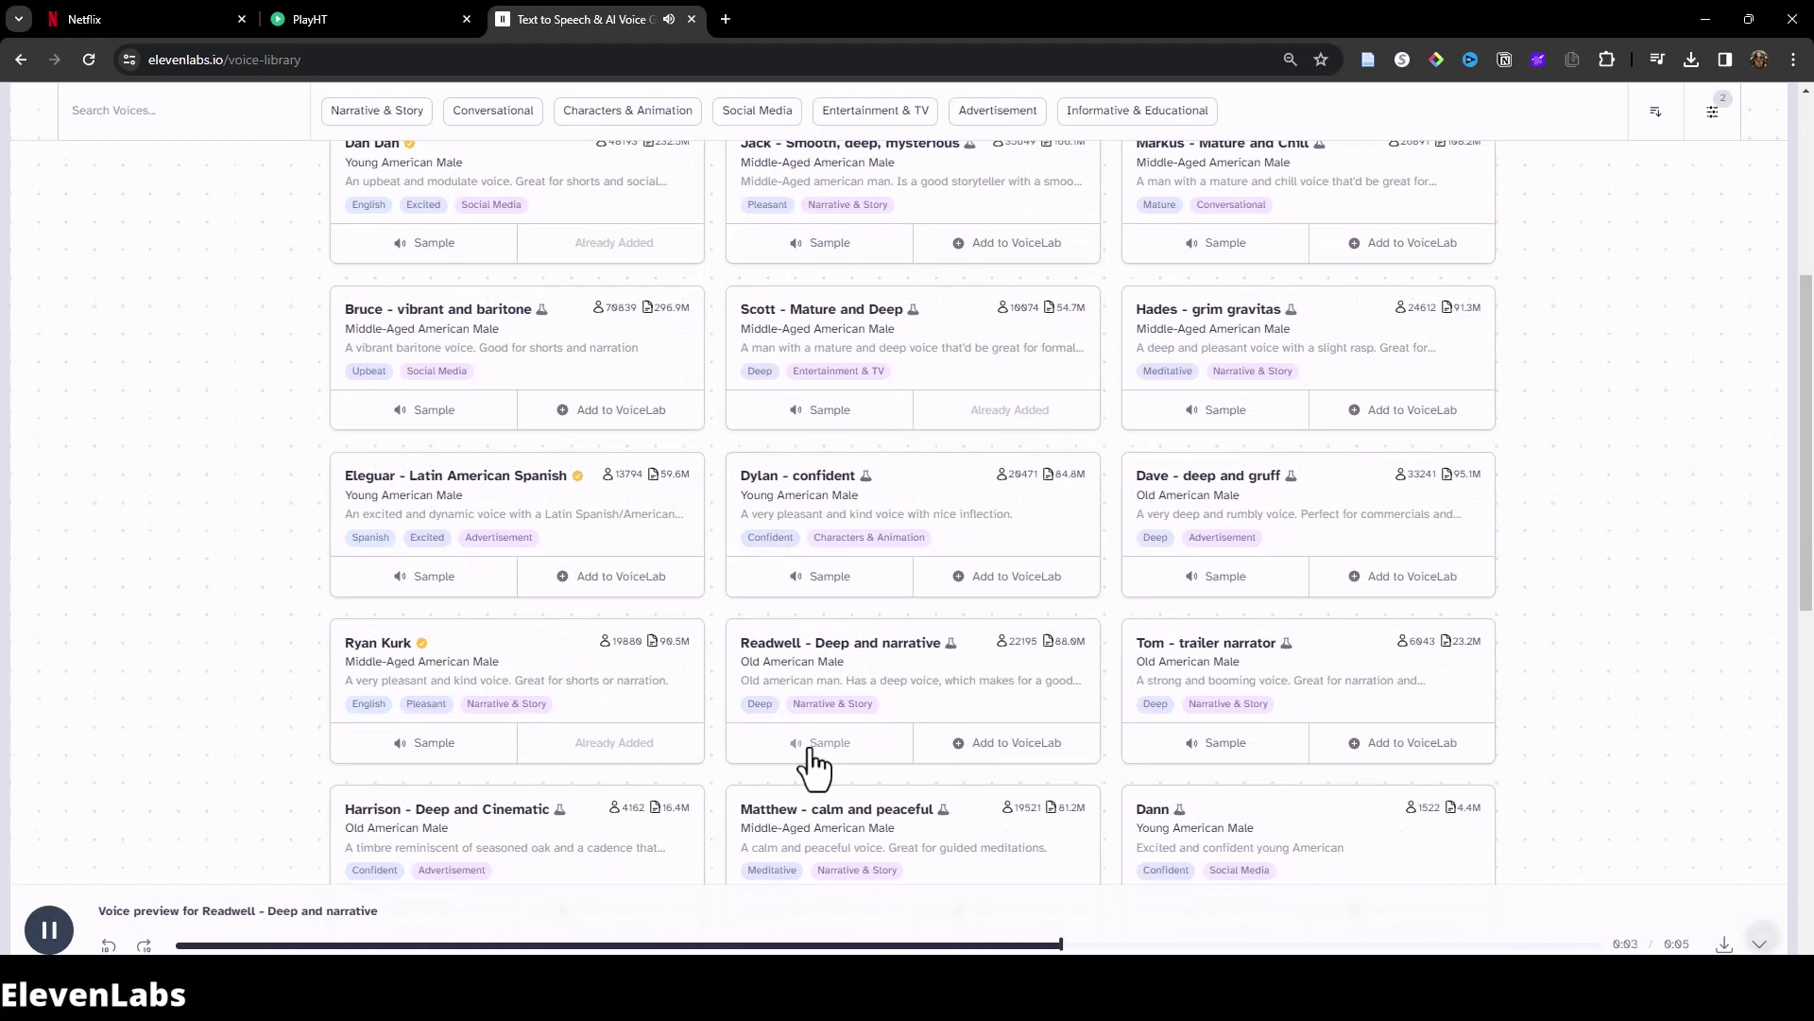
scroll(773, 741, down, 4)
click(435, 705)
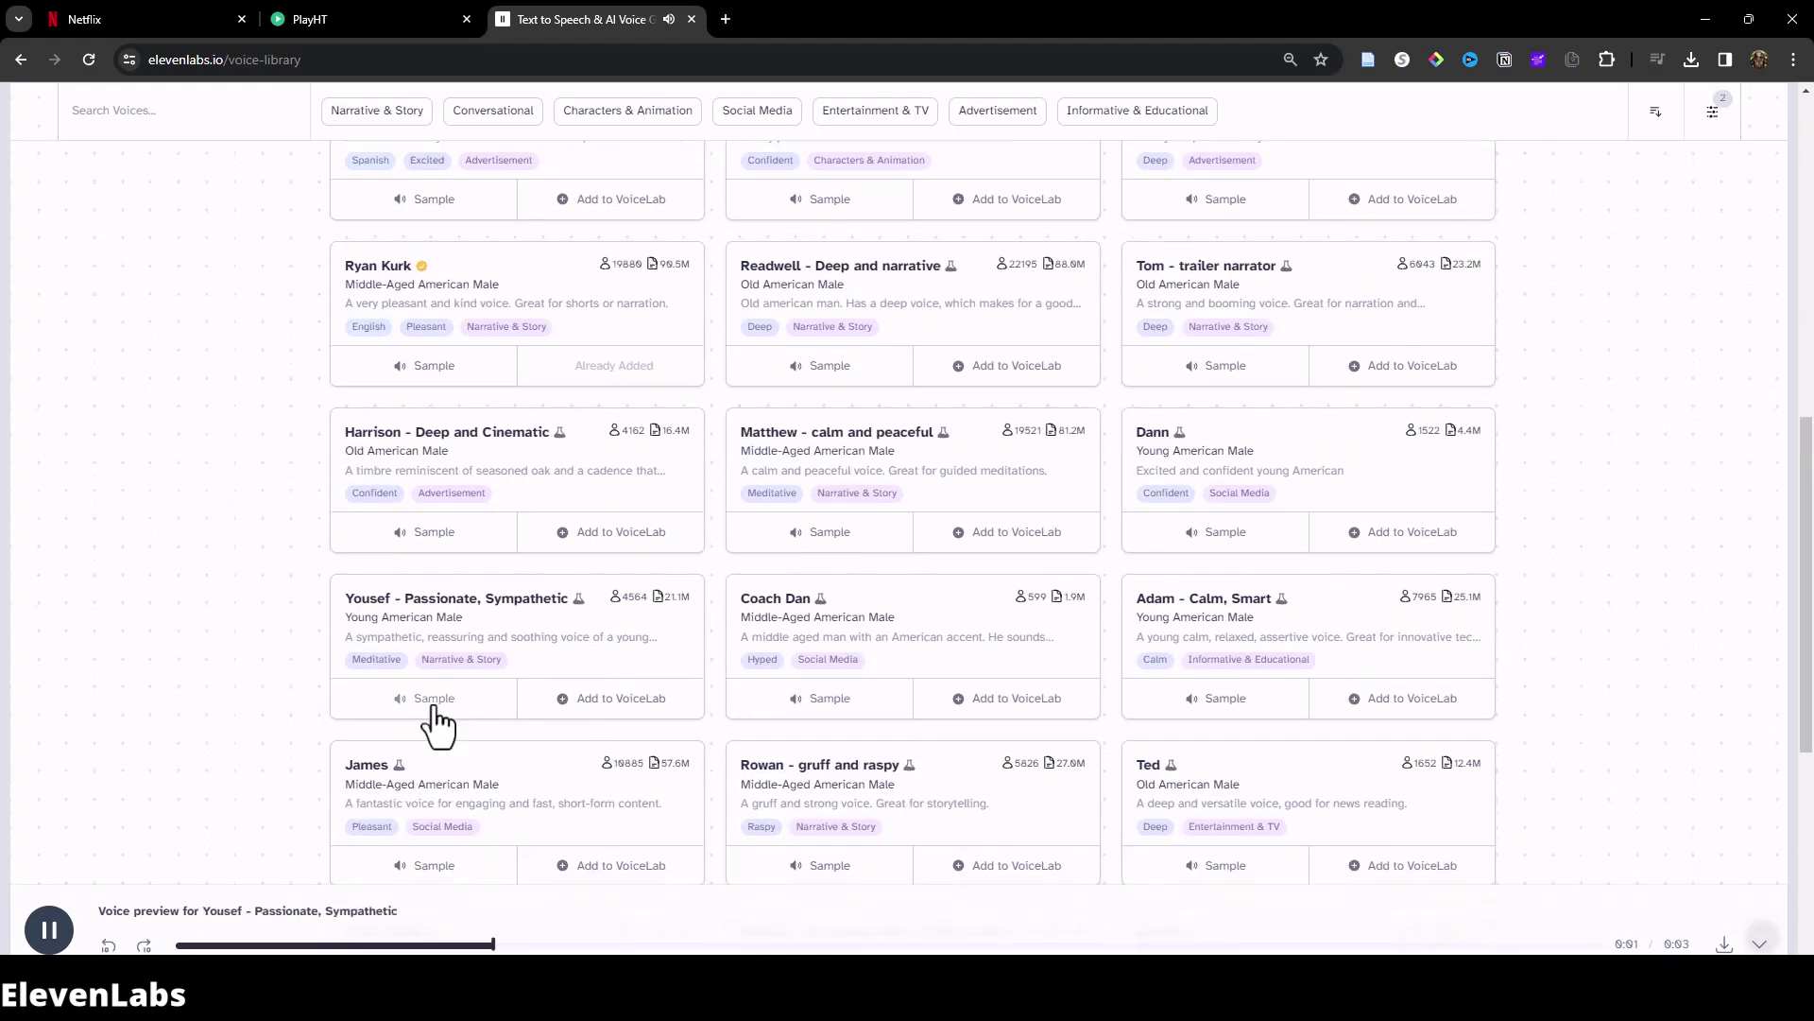
scroll(435, 705, down, 4)
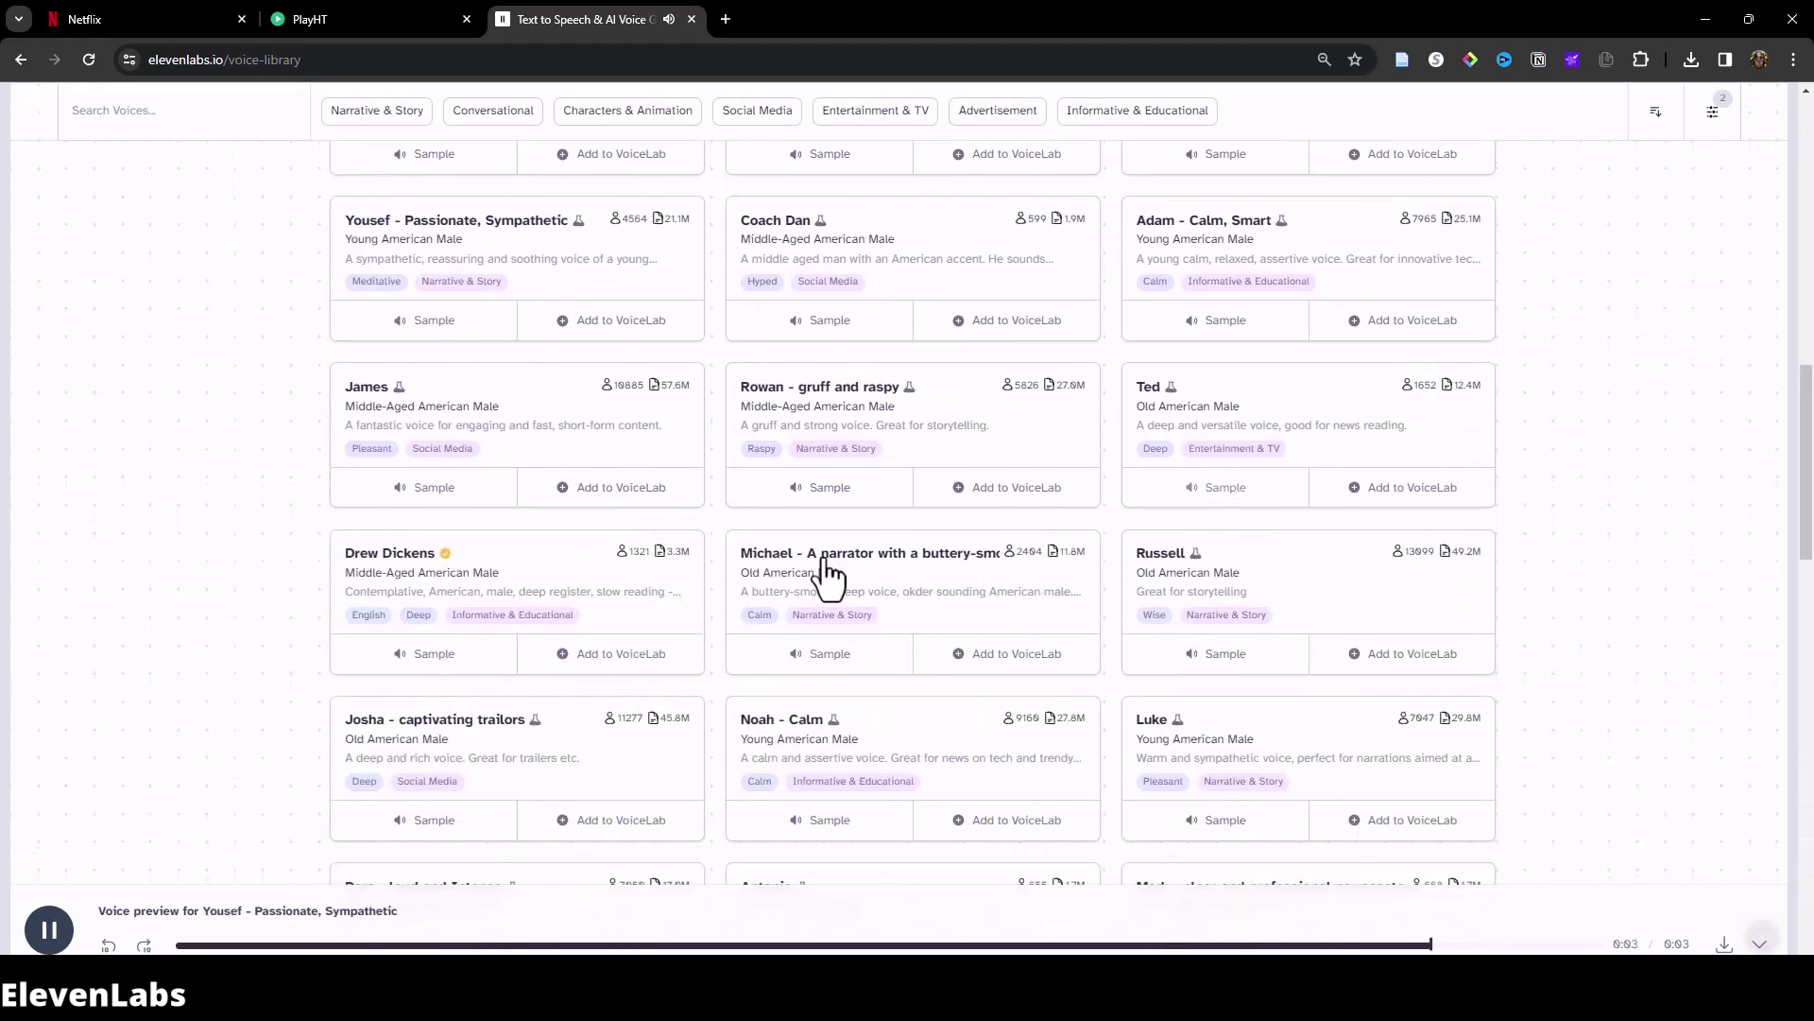
Preview the Eleni, Suzanne, Mia and Female YouTube Narrator samples.
click(416, 614)
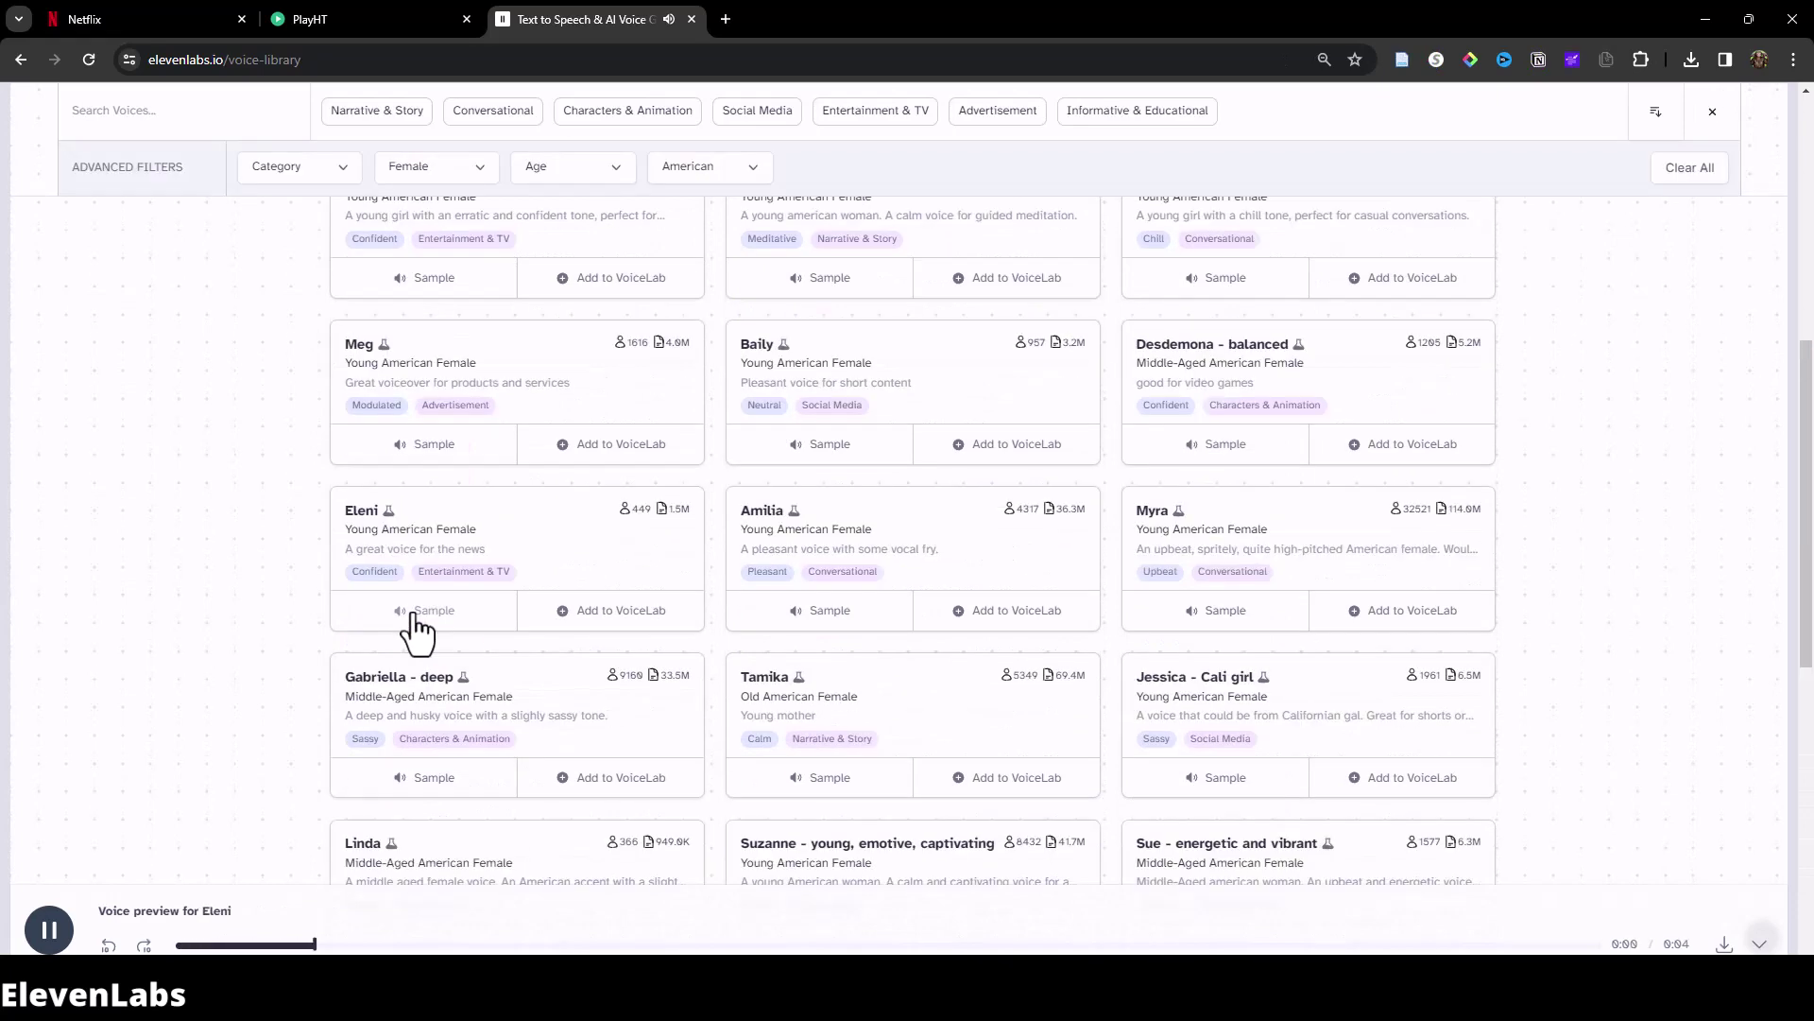
scroll(416, 614, down, 3)
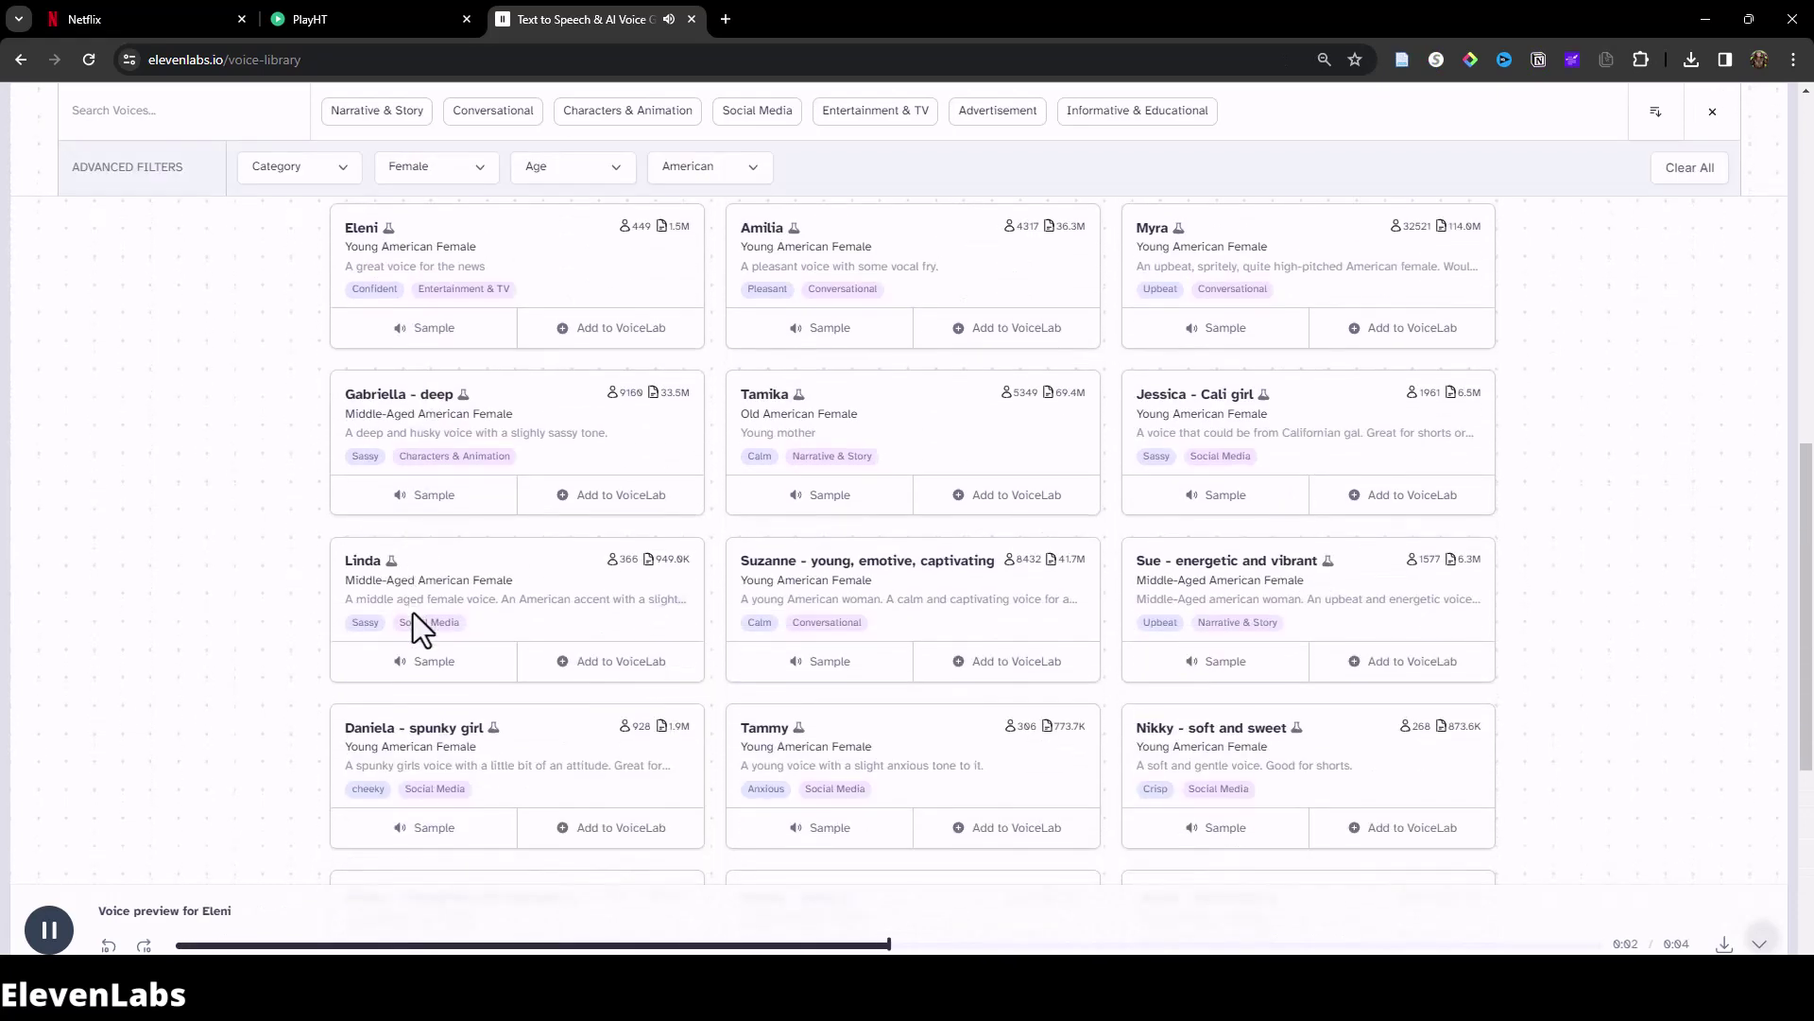
click(858, 664)
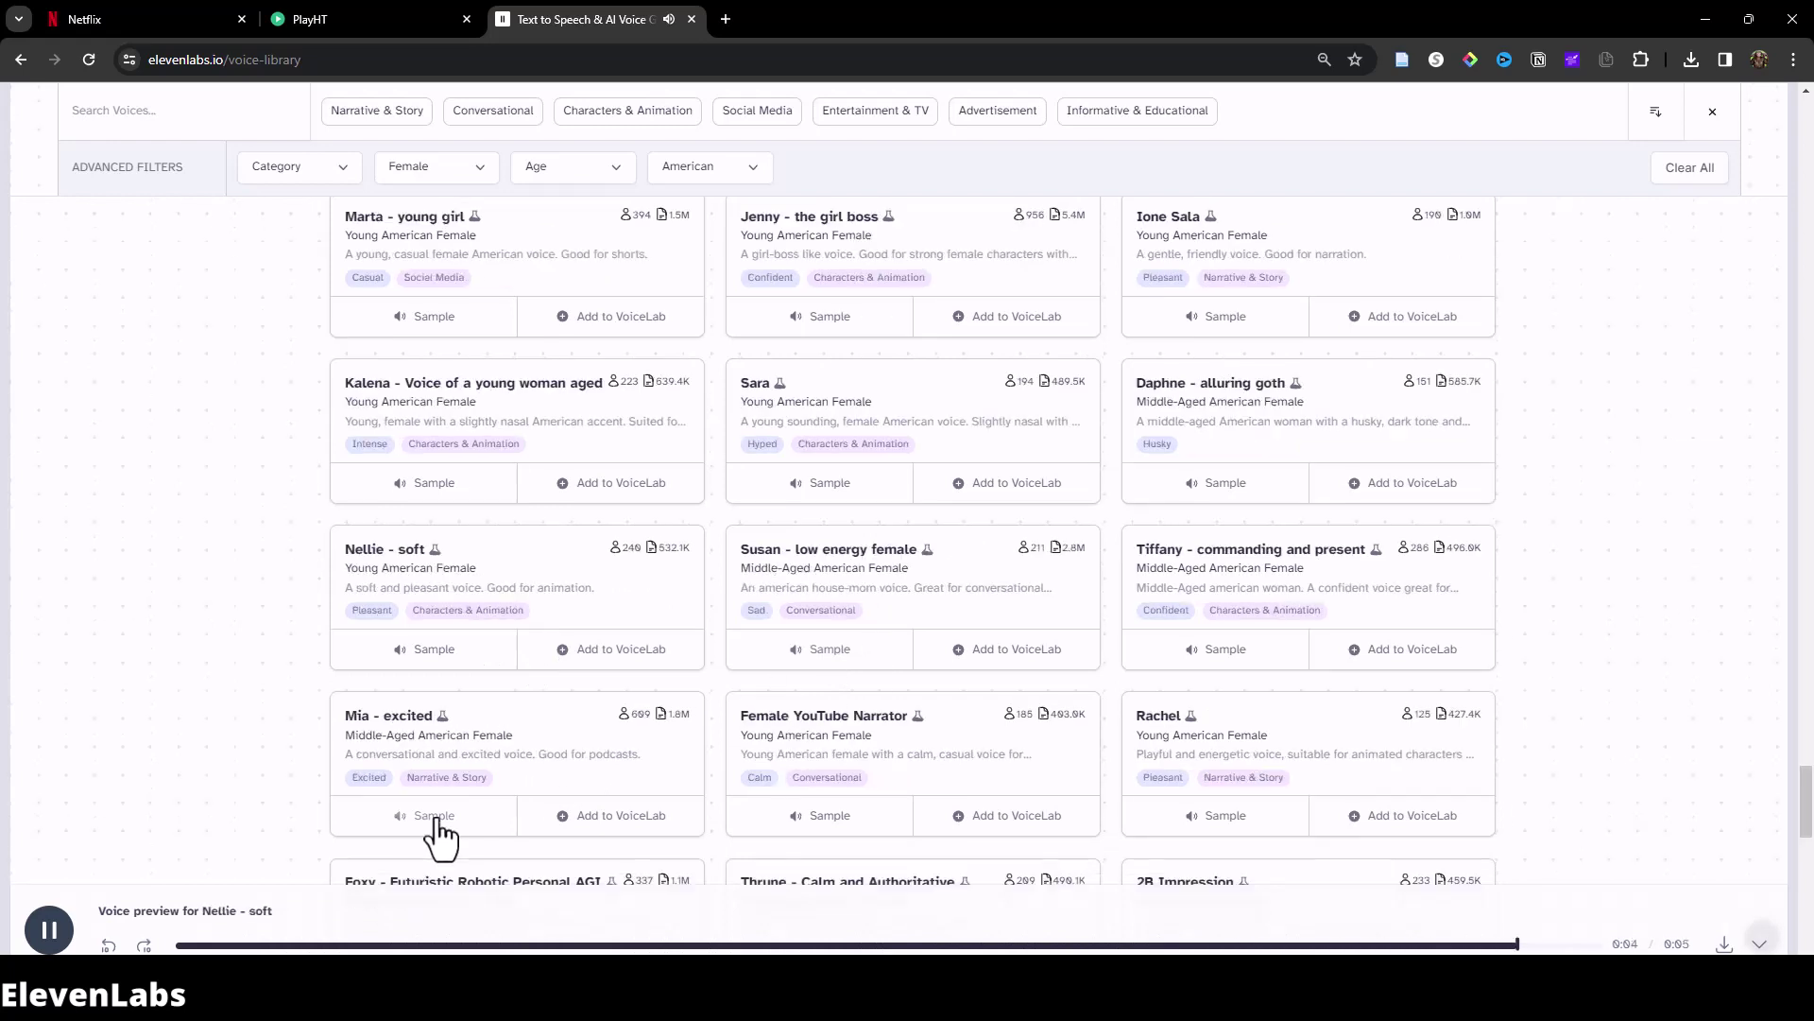
click(430, 818)
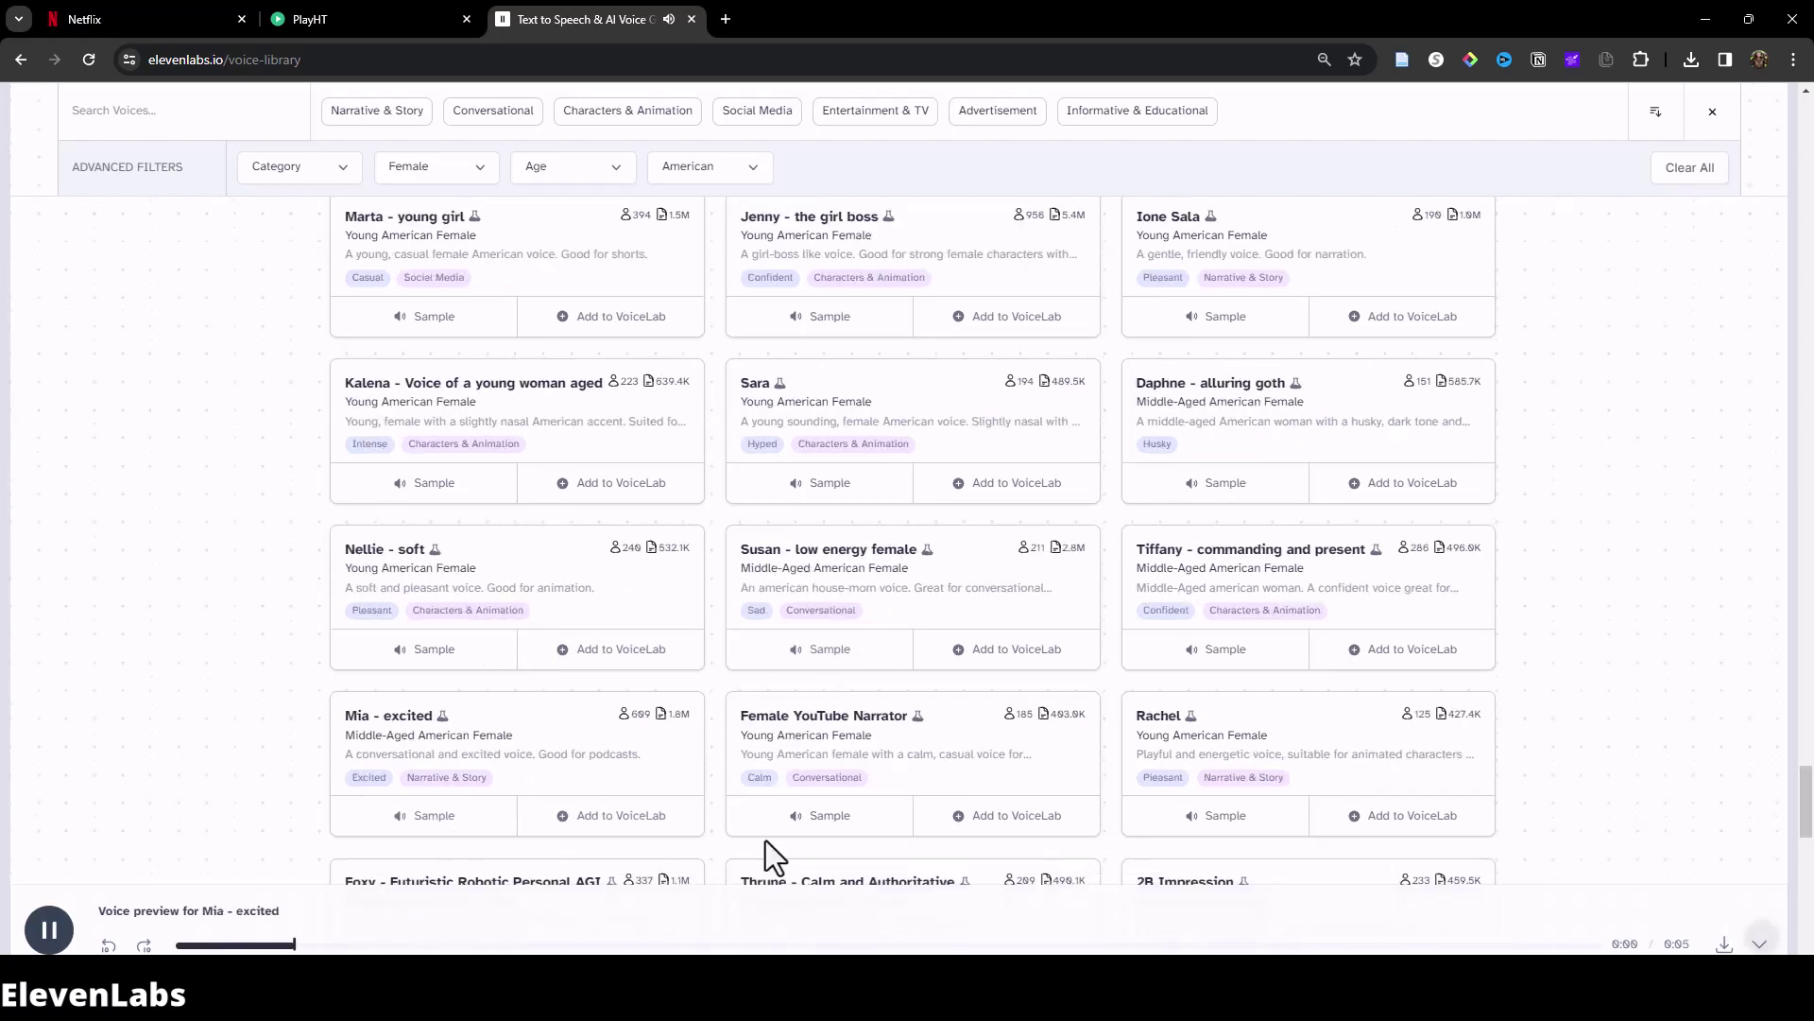
click(836, 840)
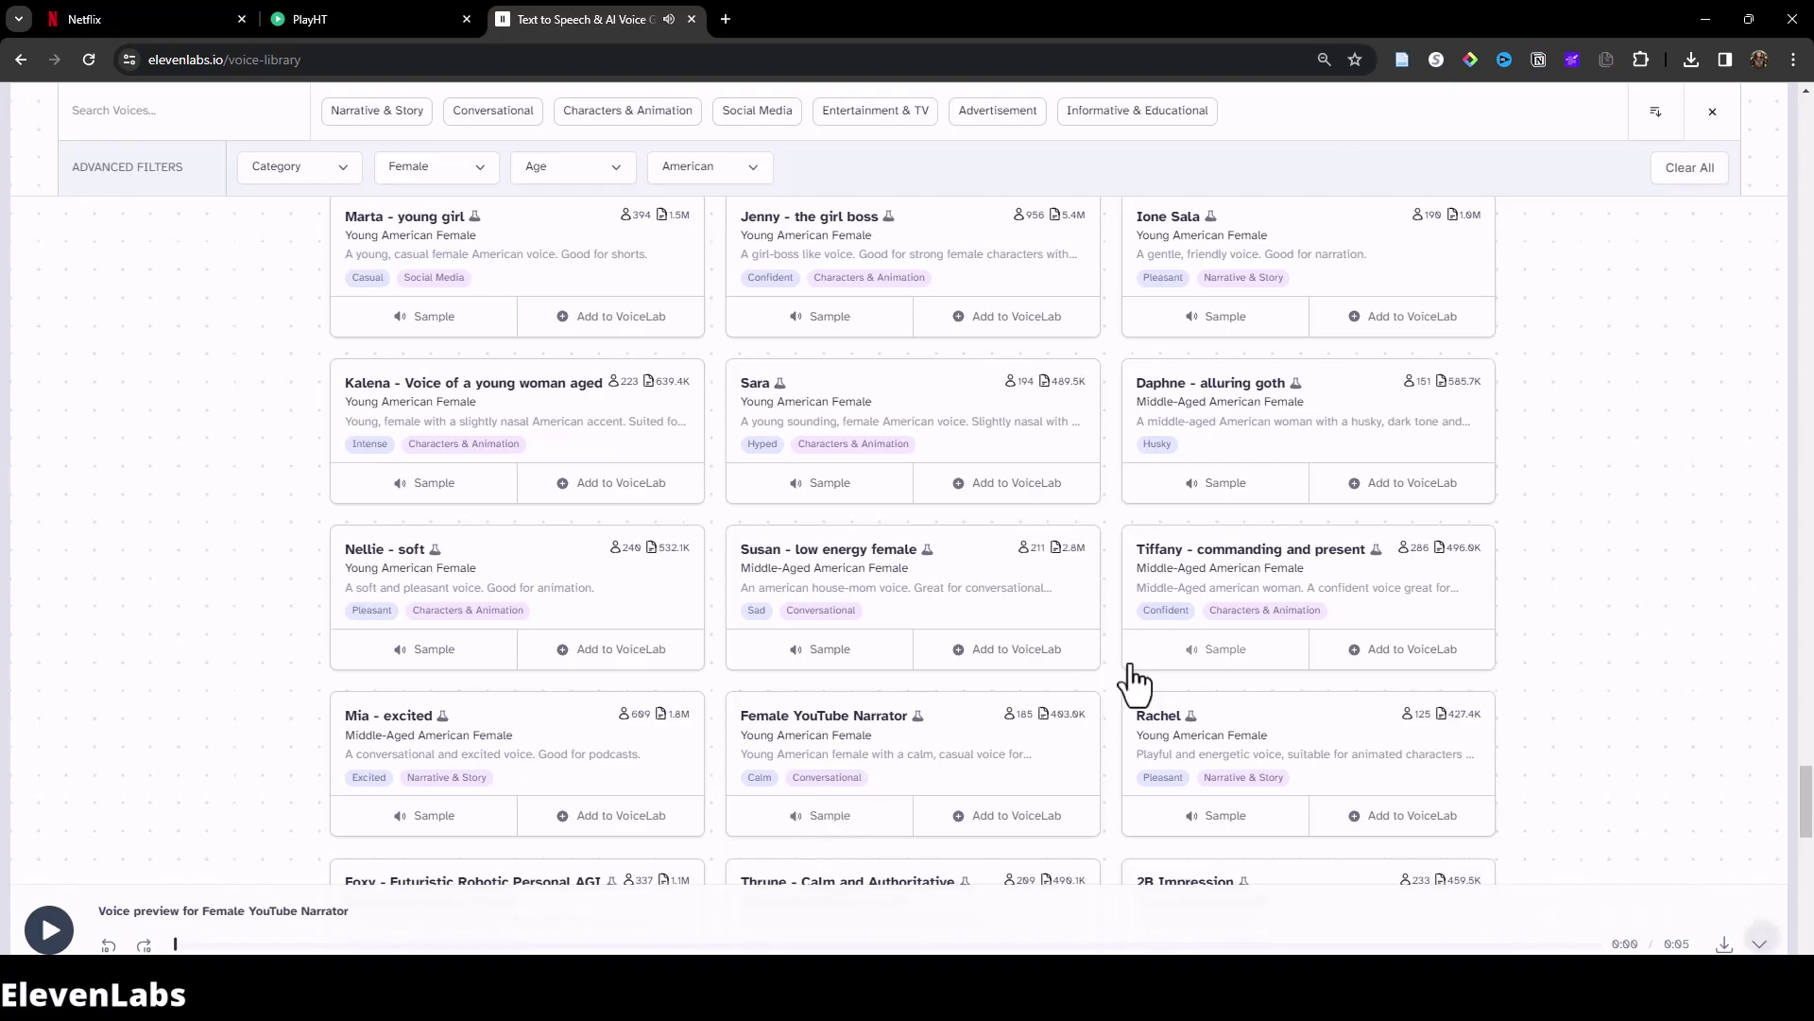
scroll(1647, 543, up, 4)
scroll(1646, 542, up, 20)
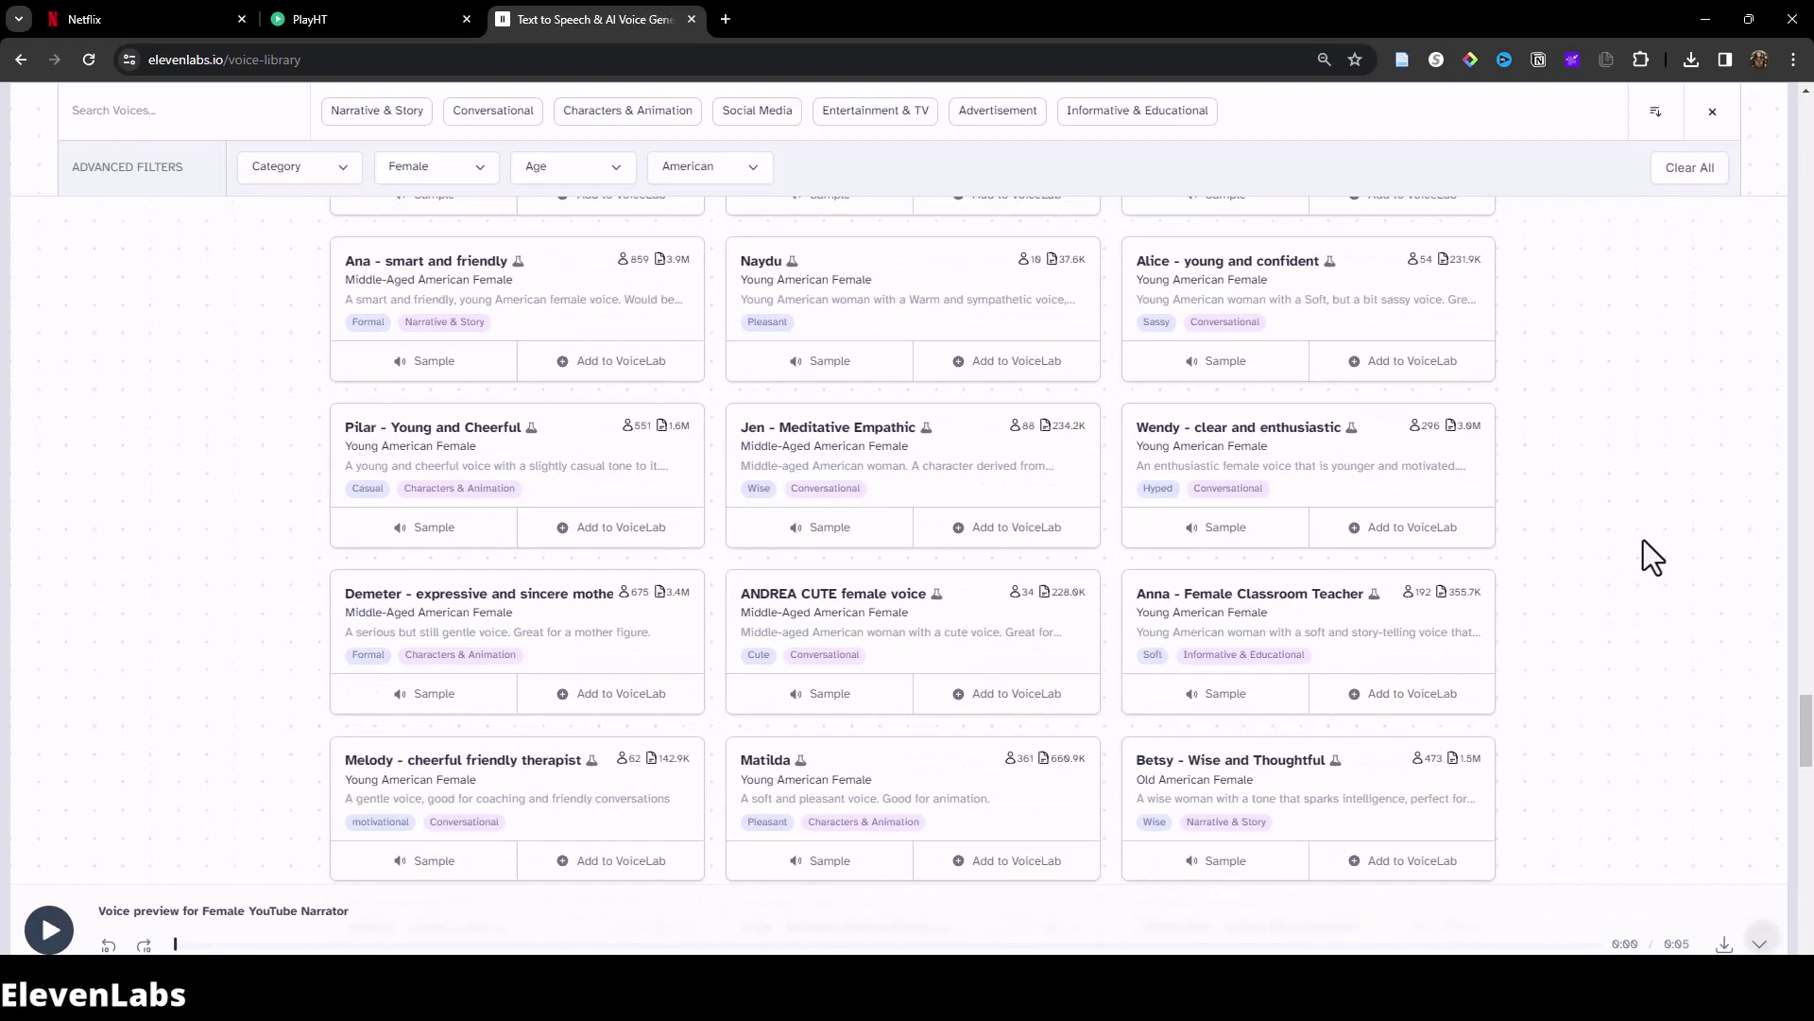
Preview the premade Adam and Antoni voices in the speech-synthesis voice list, then close it.
click(622, 559)
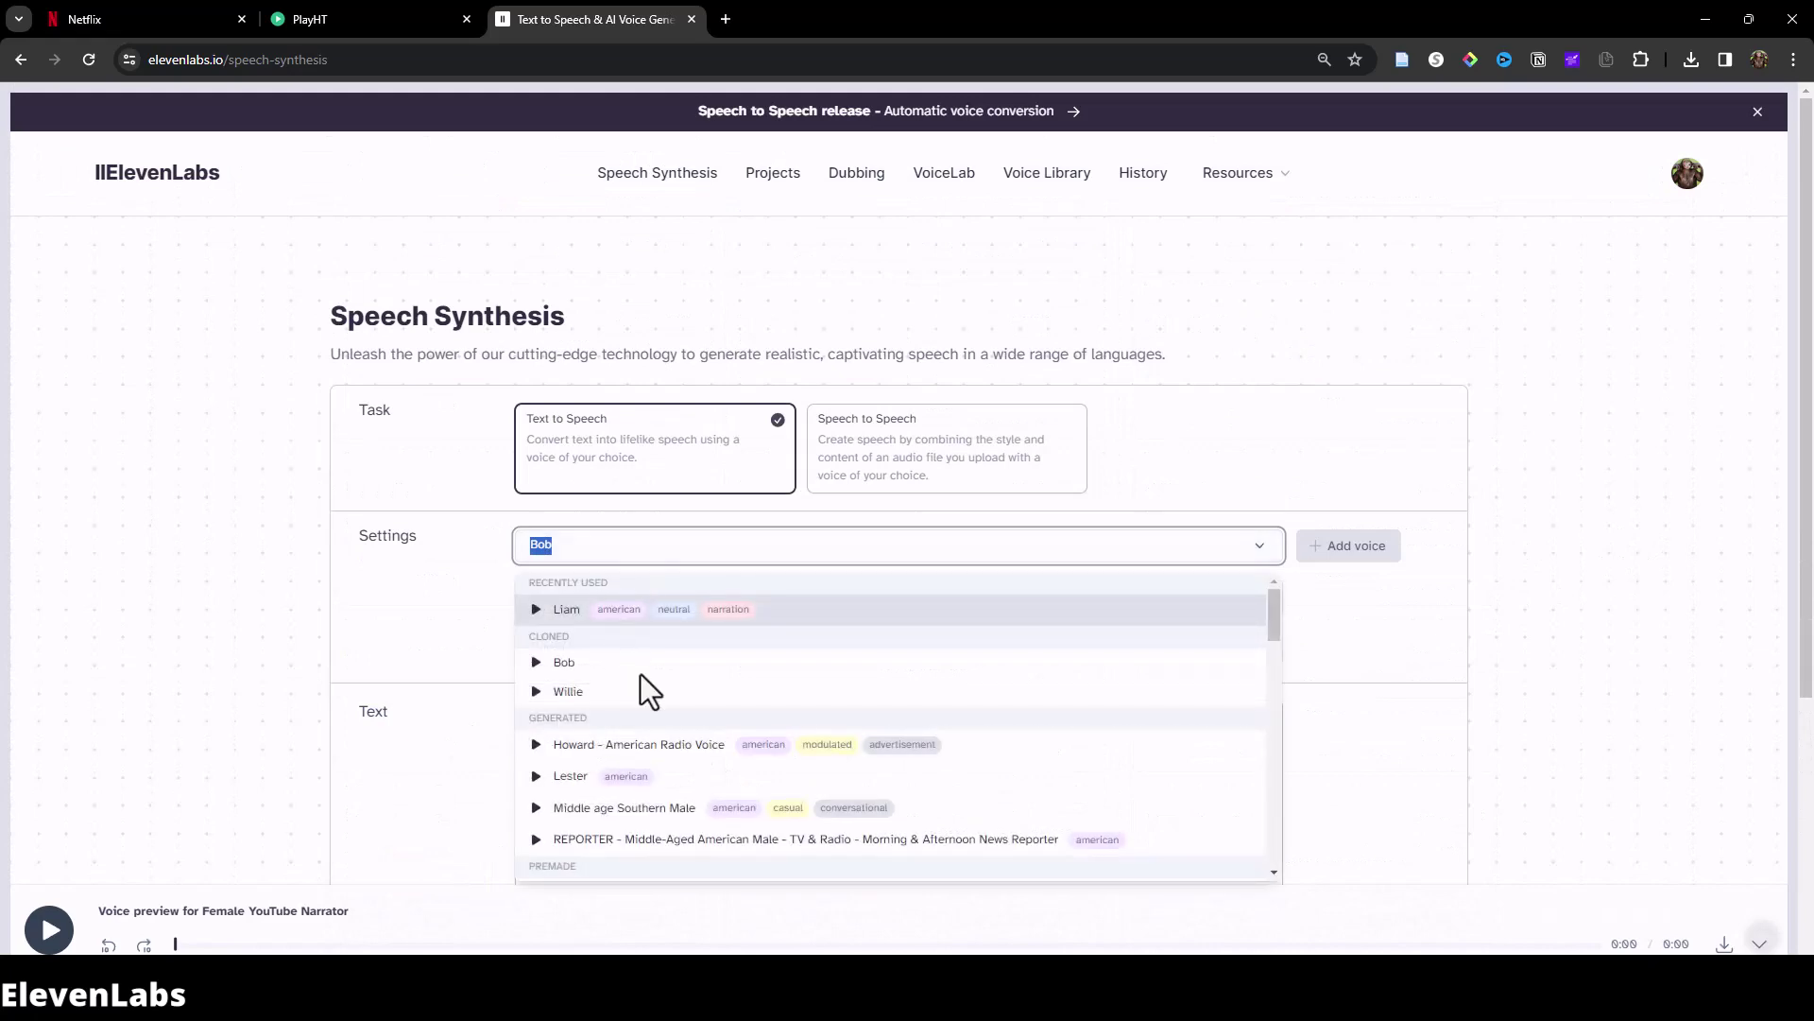
scroll(661, 699, down, 2)
scroll(708, 723, down, 4)
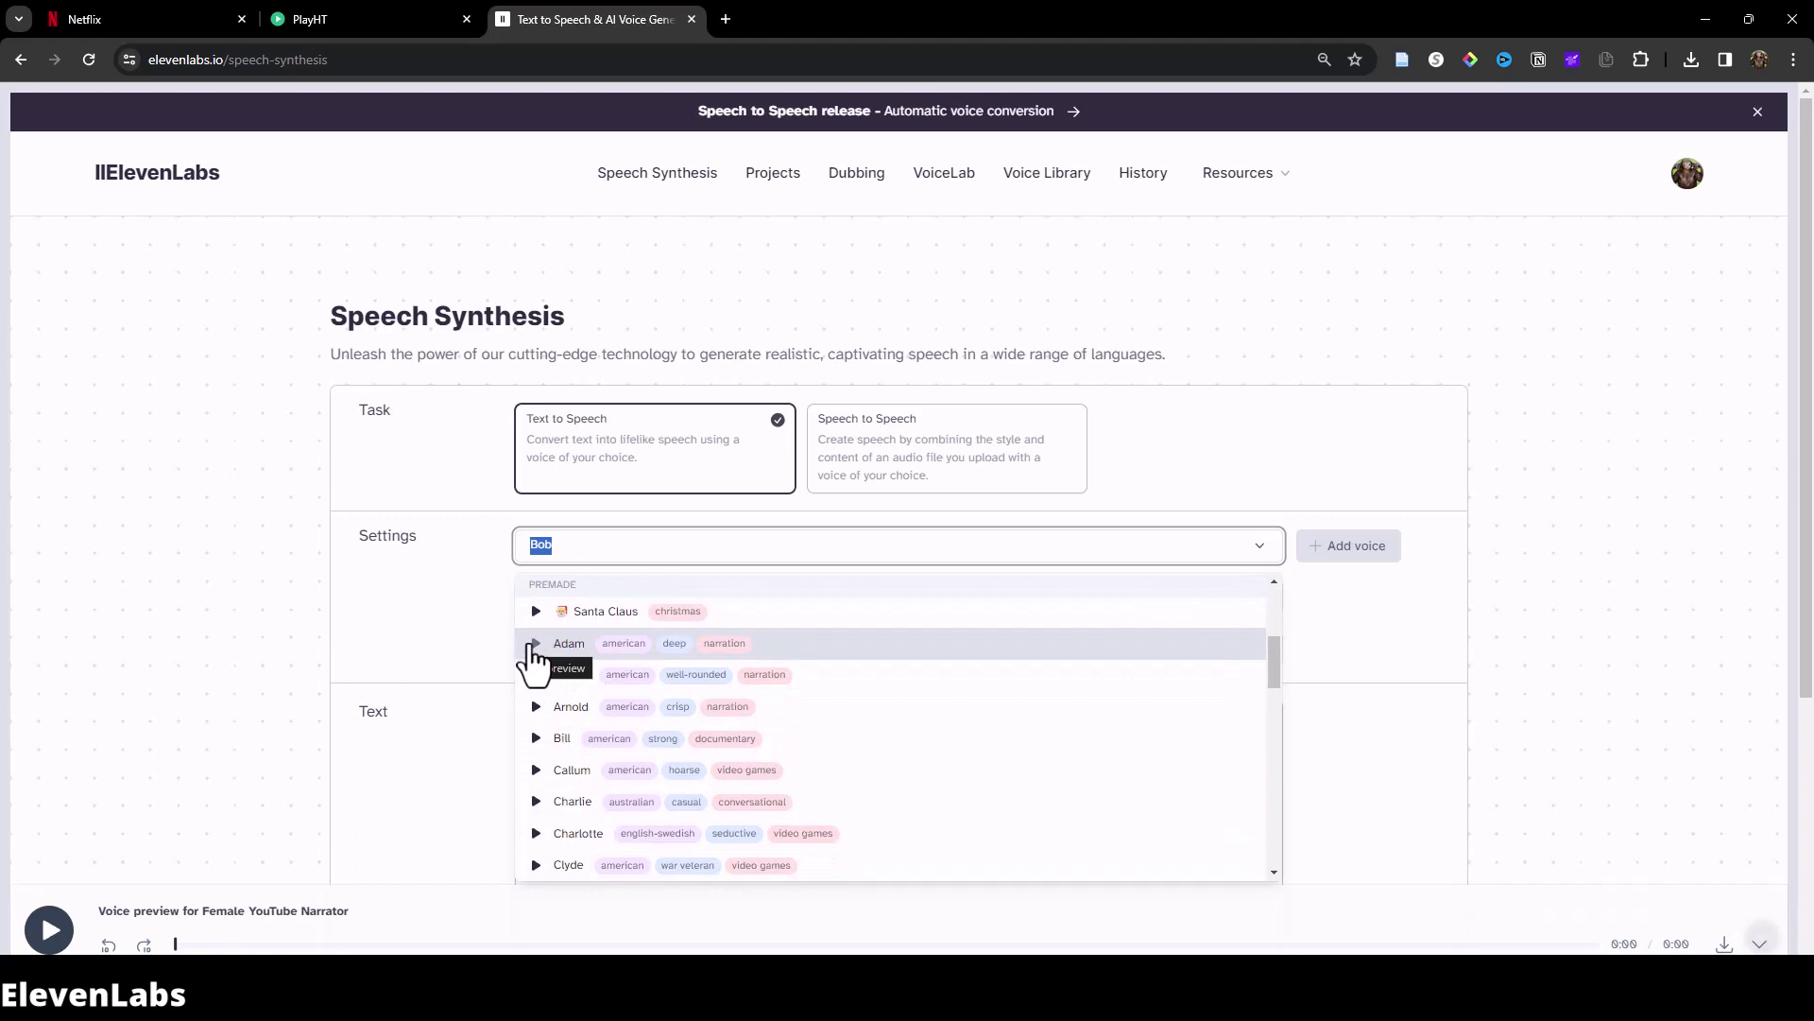
click(536, 645)
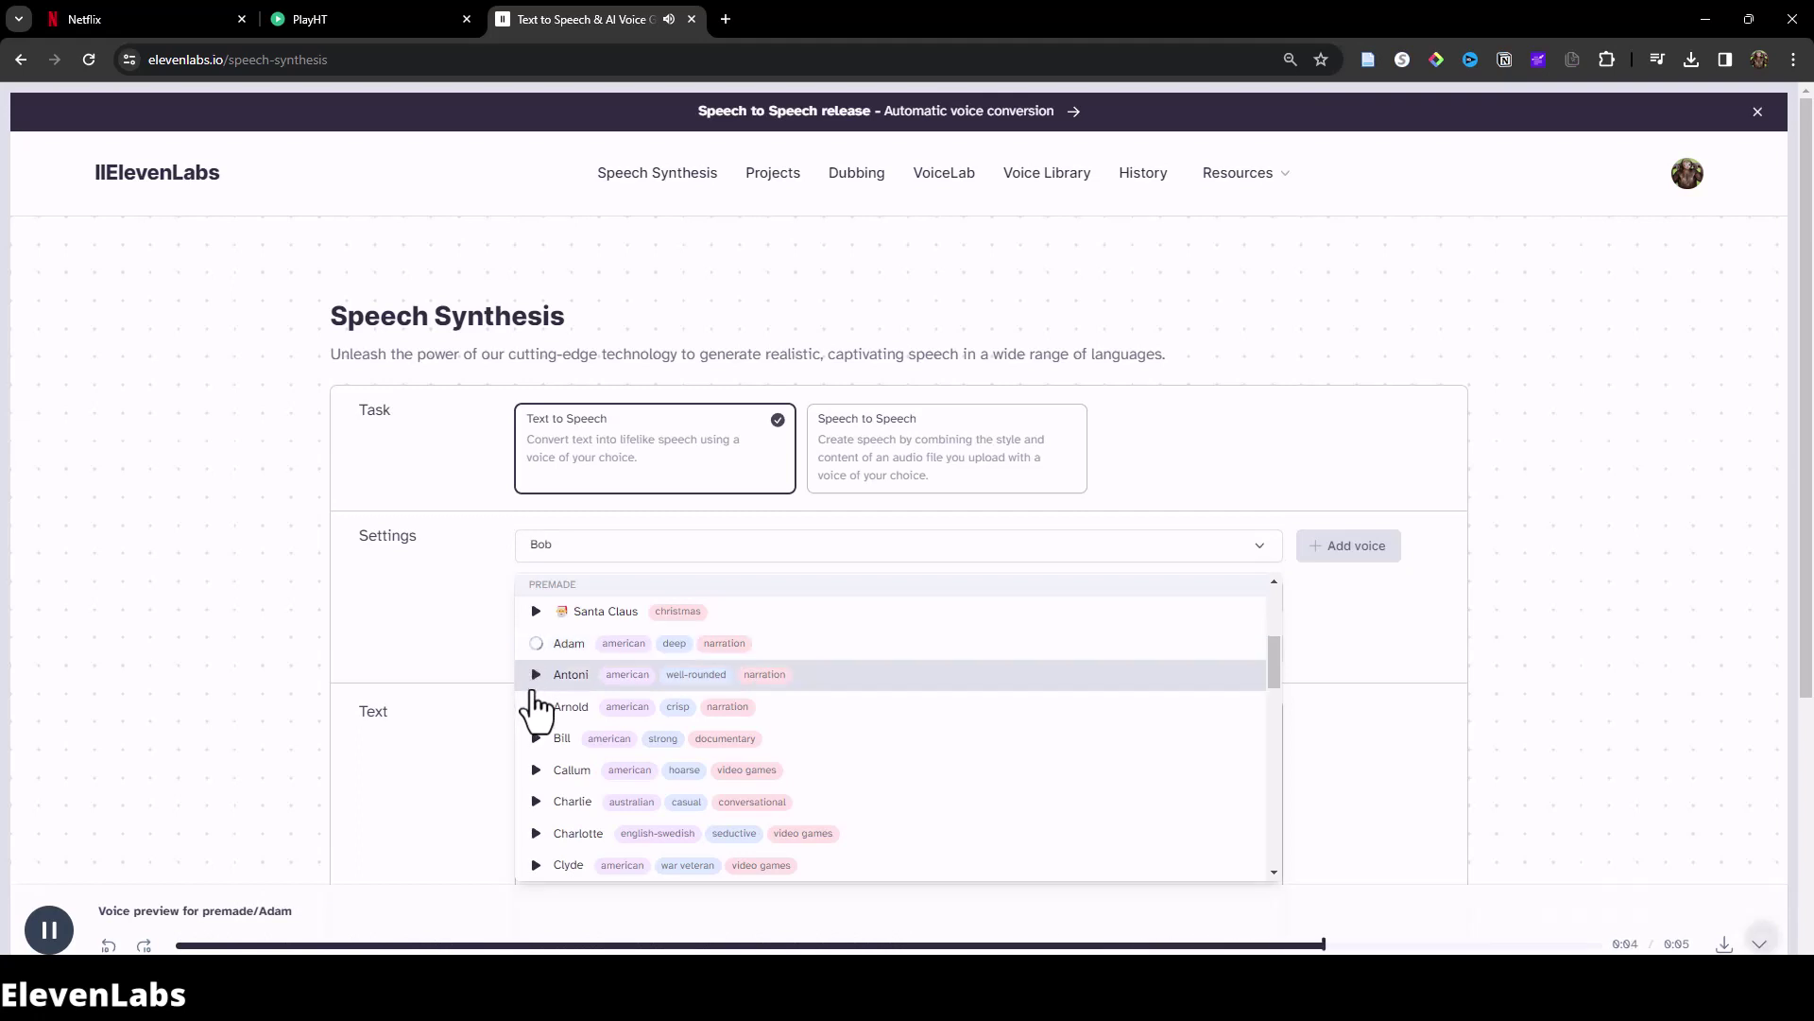
click(536, 675)
click(186, 699)
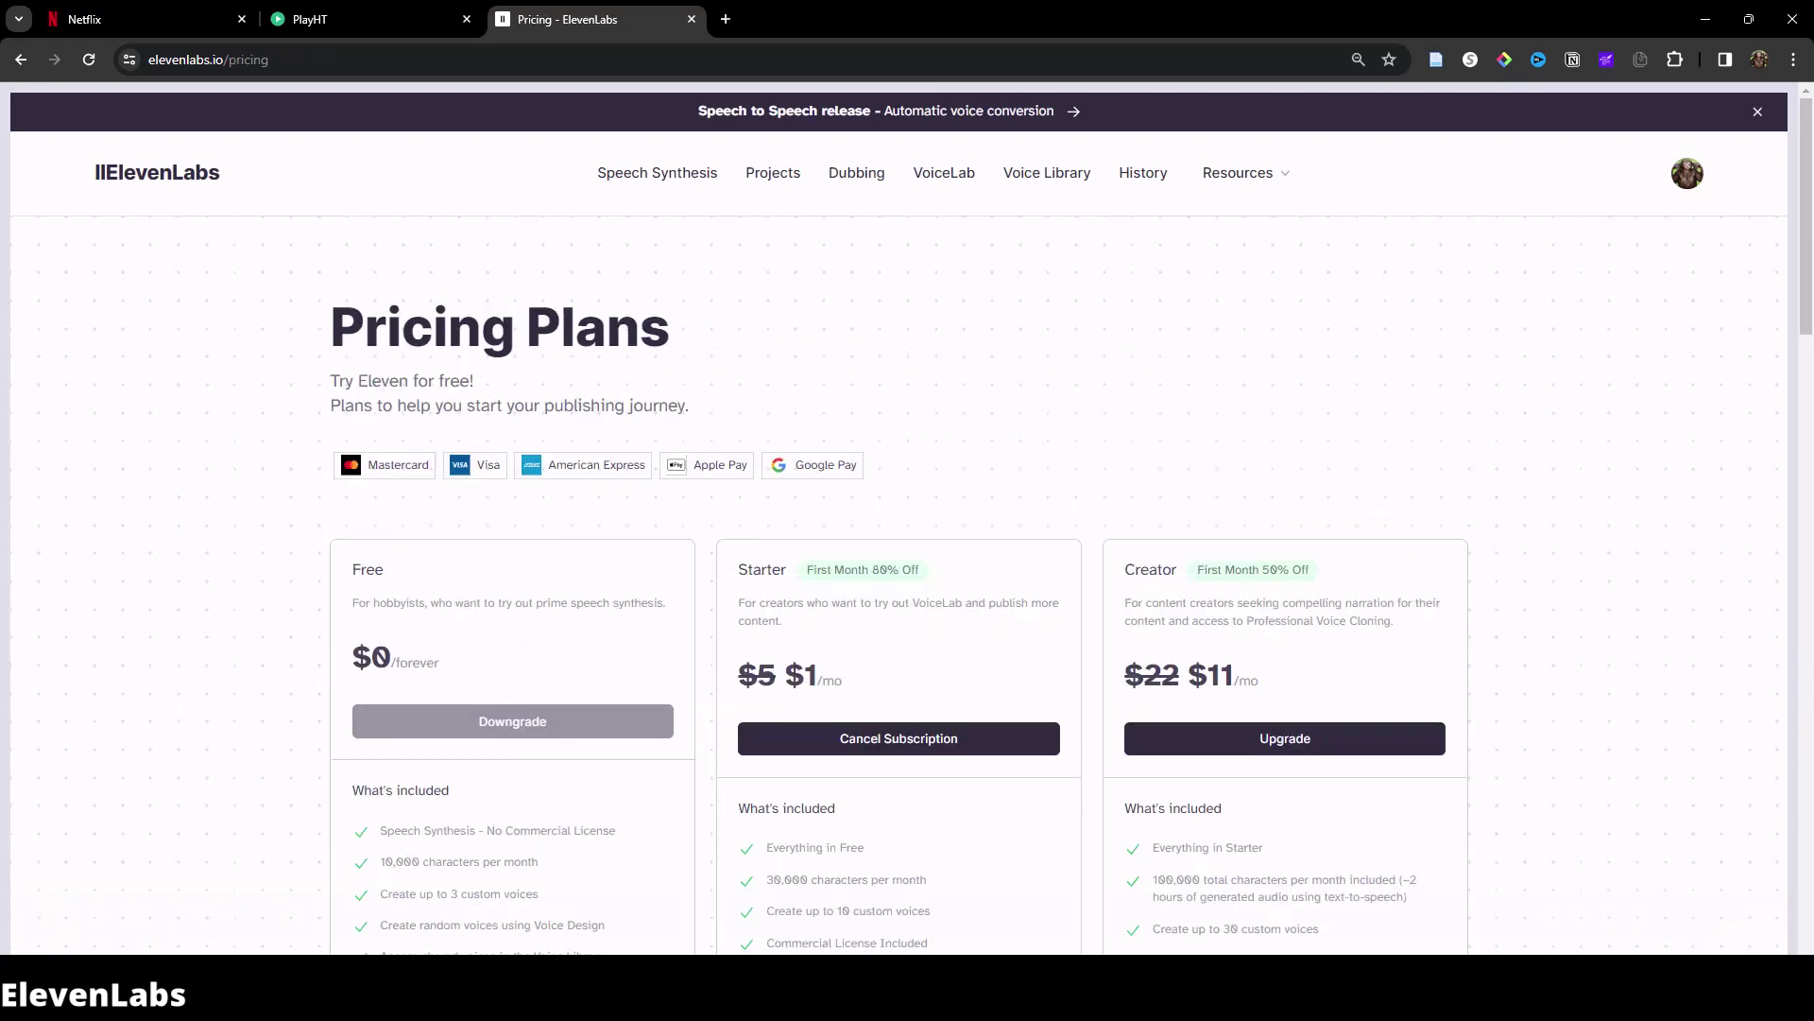
scroll(908, 520, down, 4)
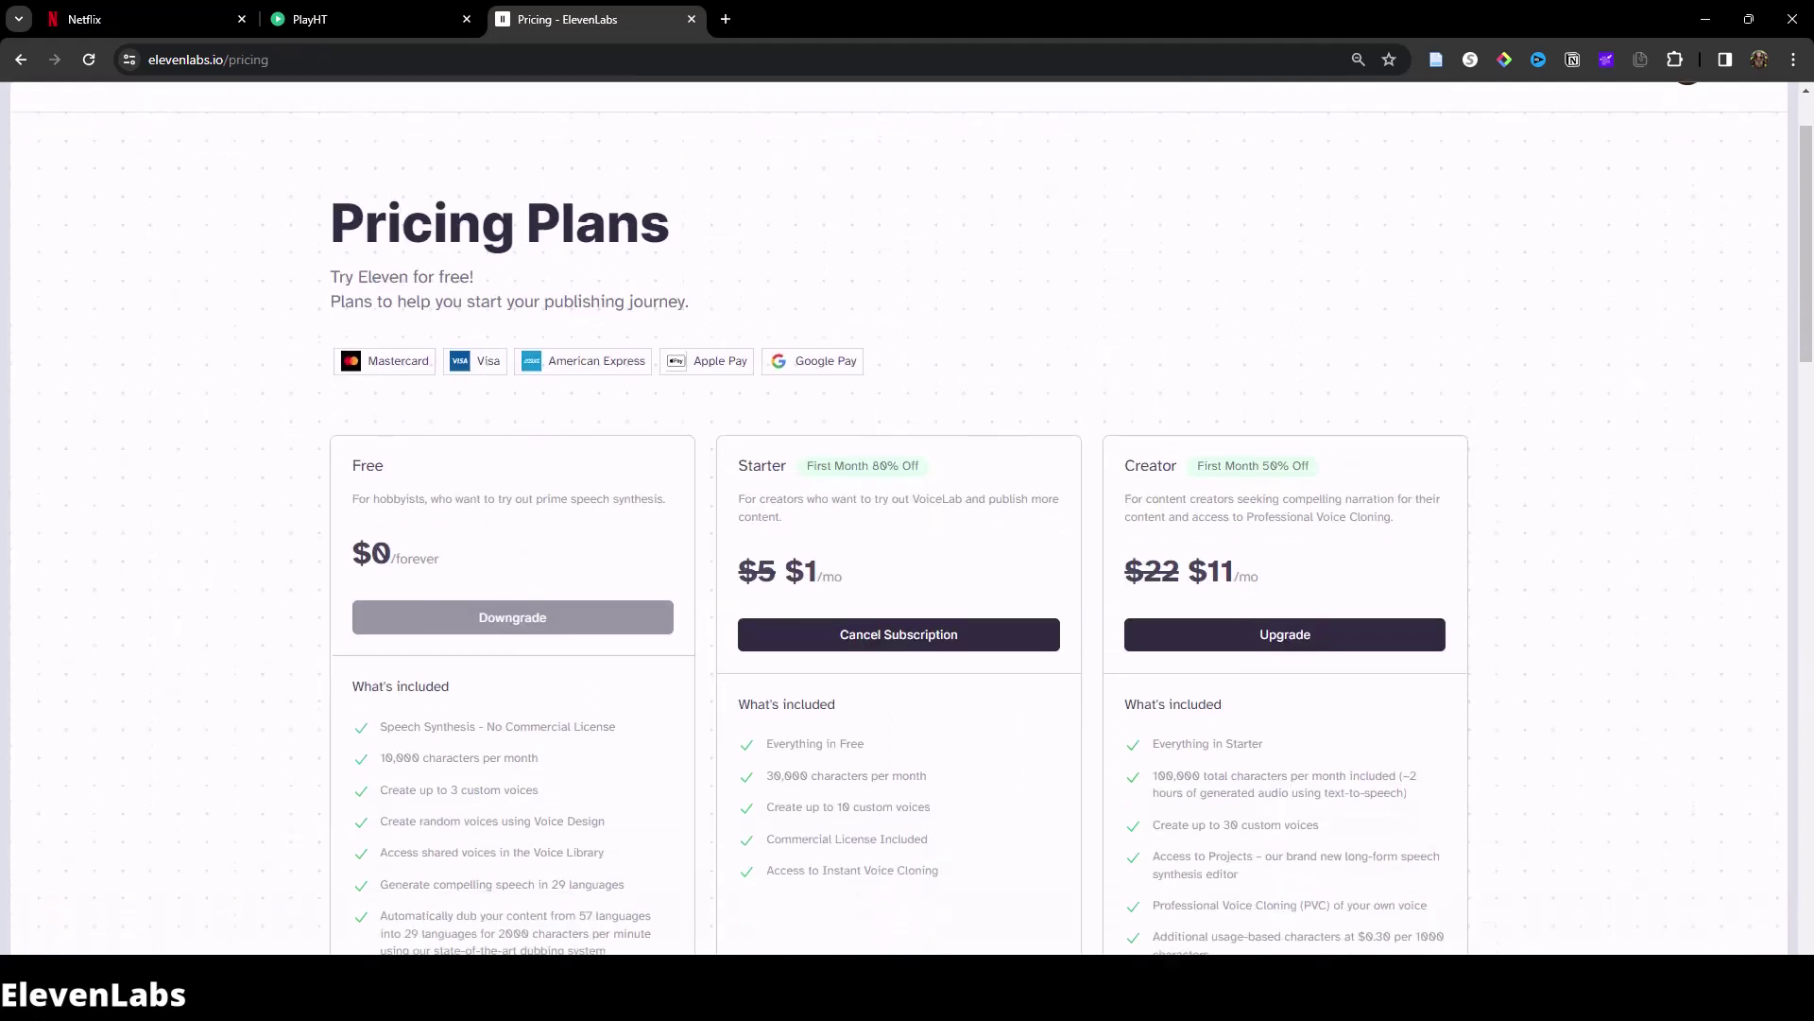
scroll(907, 520, up, 4)
scroll(907, 520, down, 3)
scroll(907, 520, down, 2)
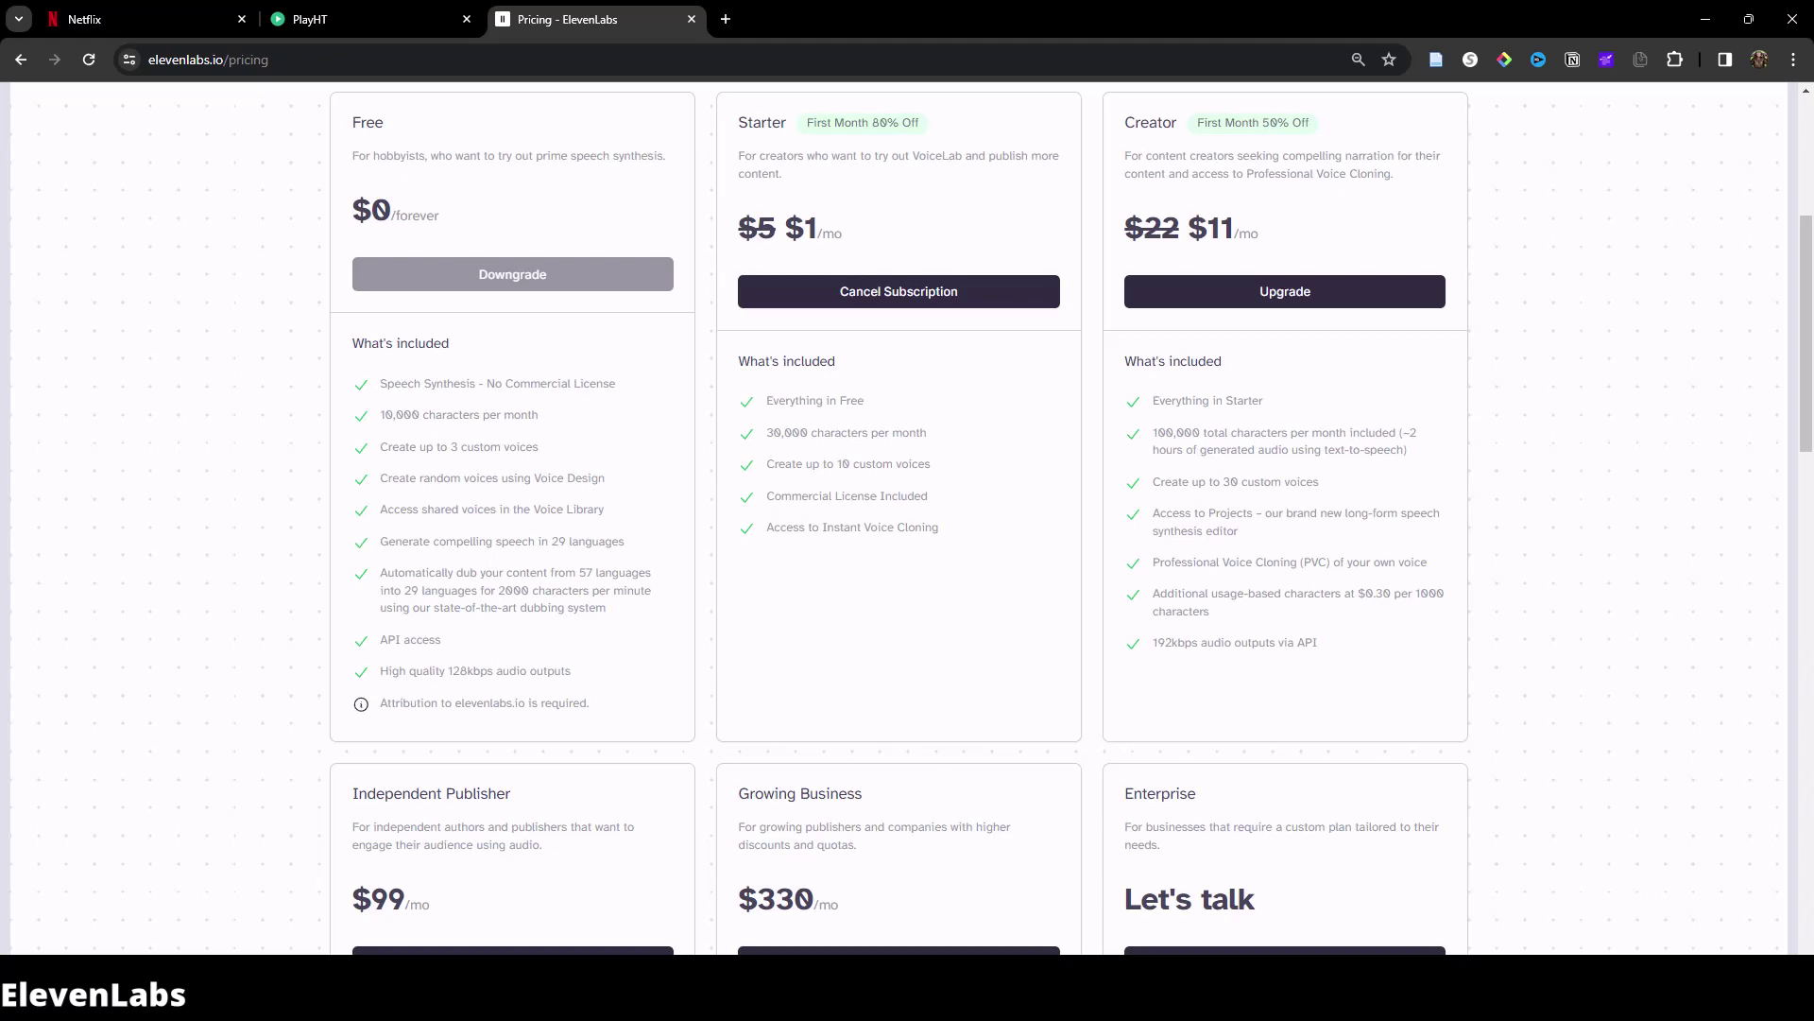
scroll(900, 519, up, 1)
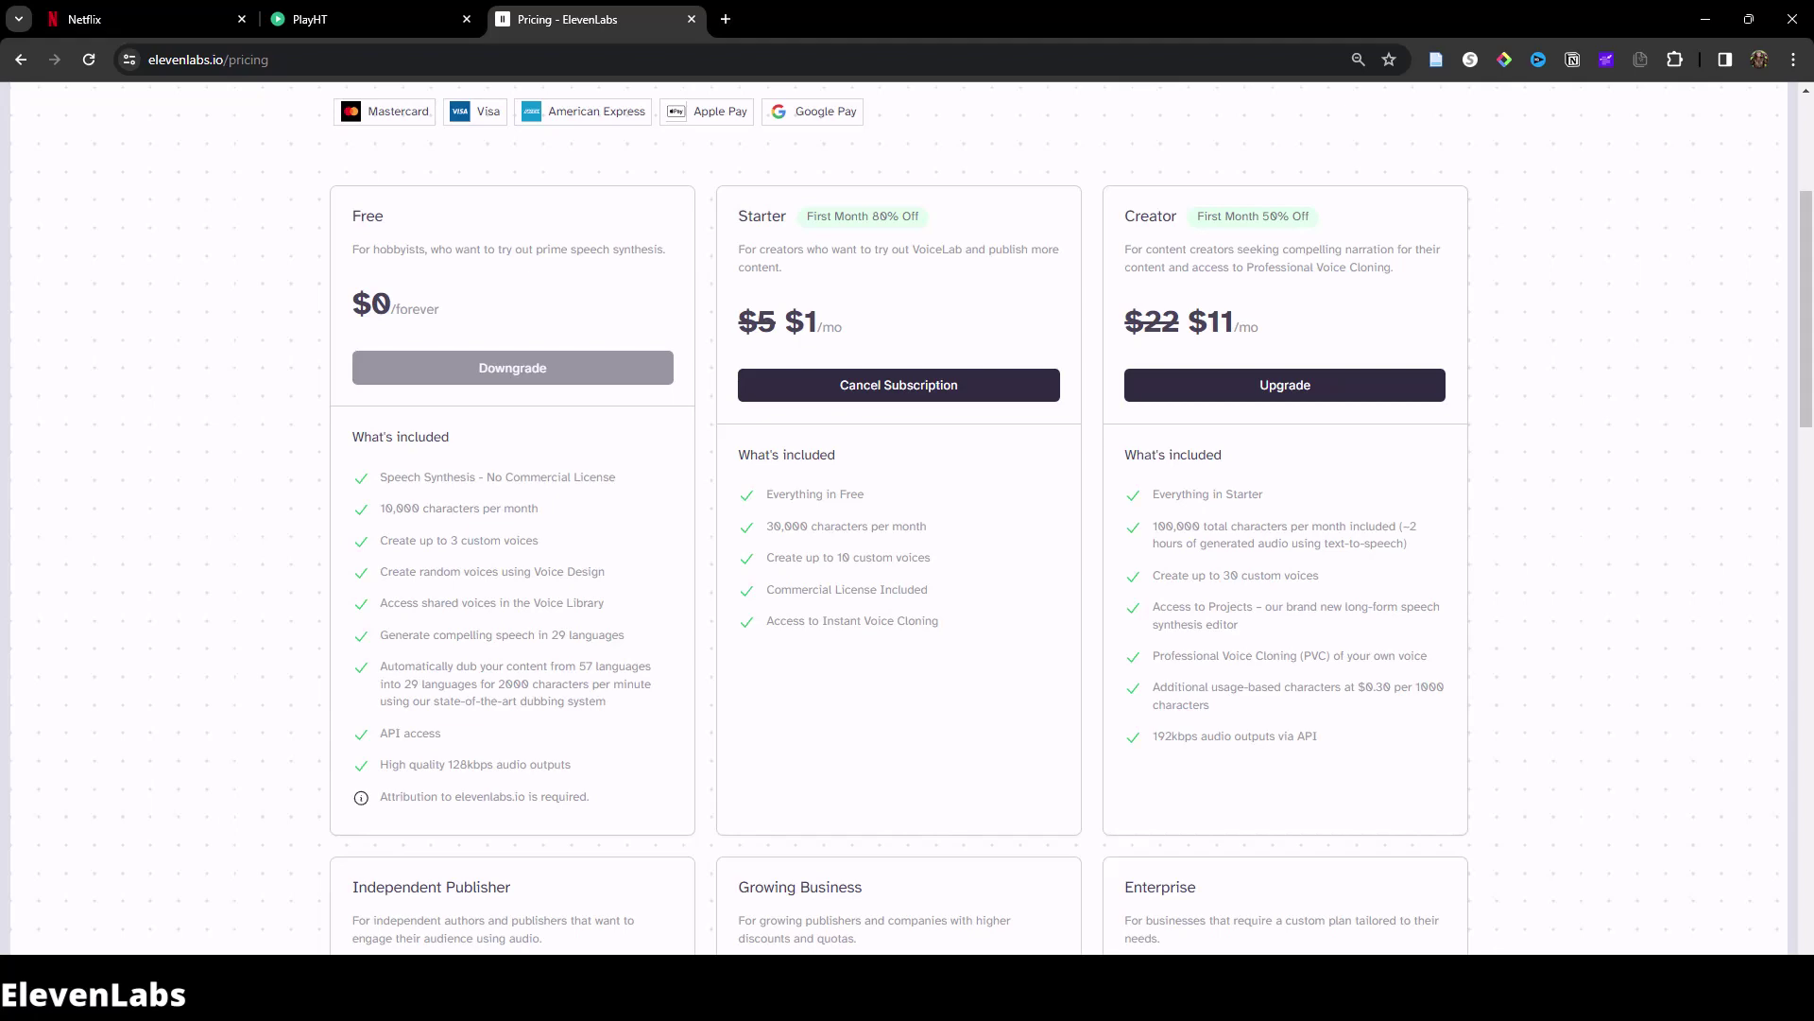
Scroll through the Independent Publisher, Growing Business and Enterprise plans and back up.
scroll(907, 519, down, 4)
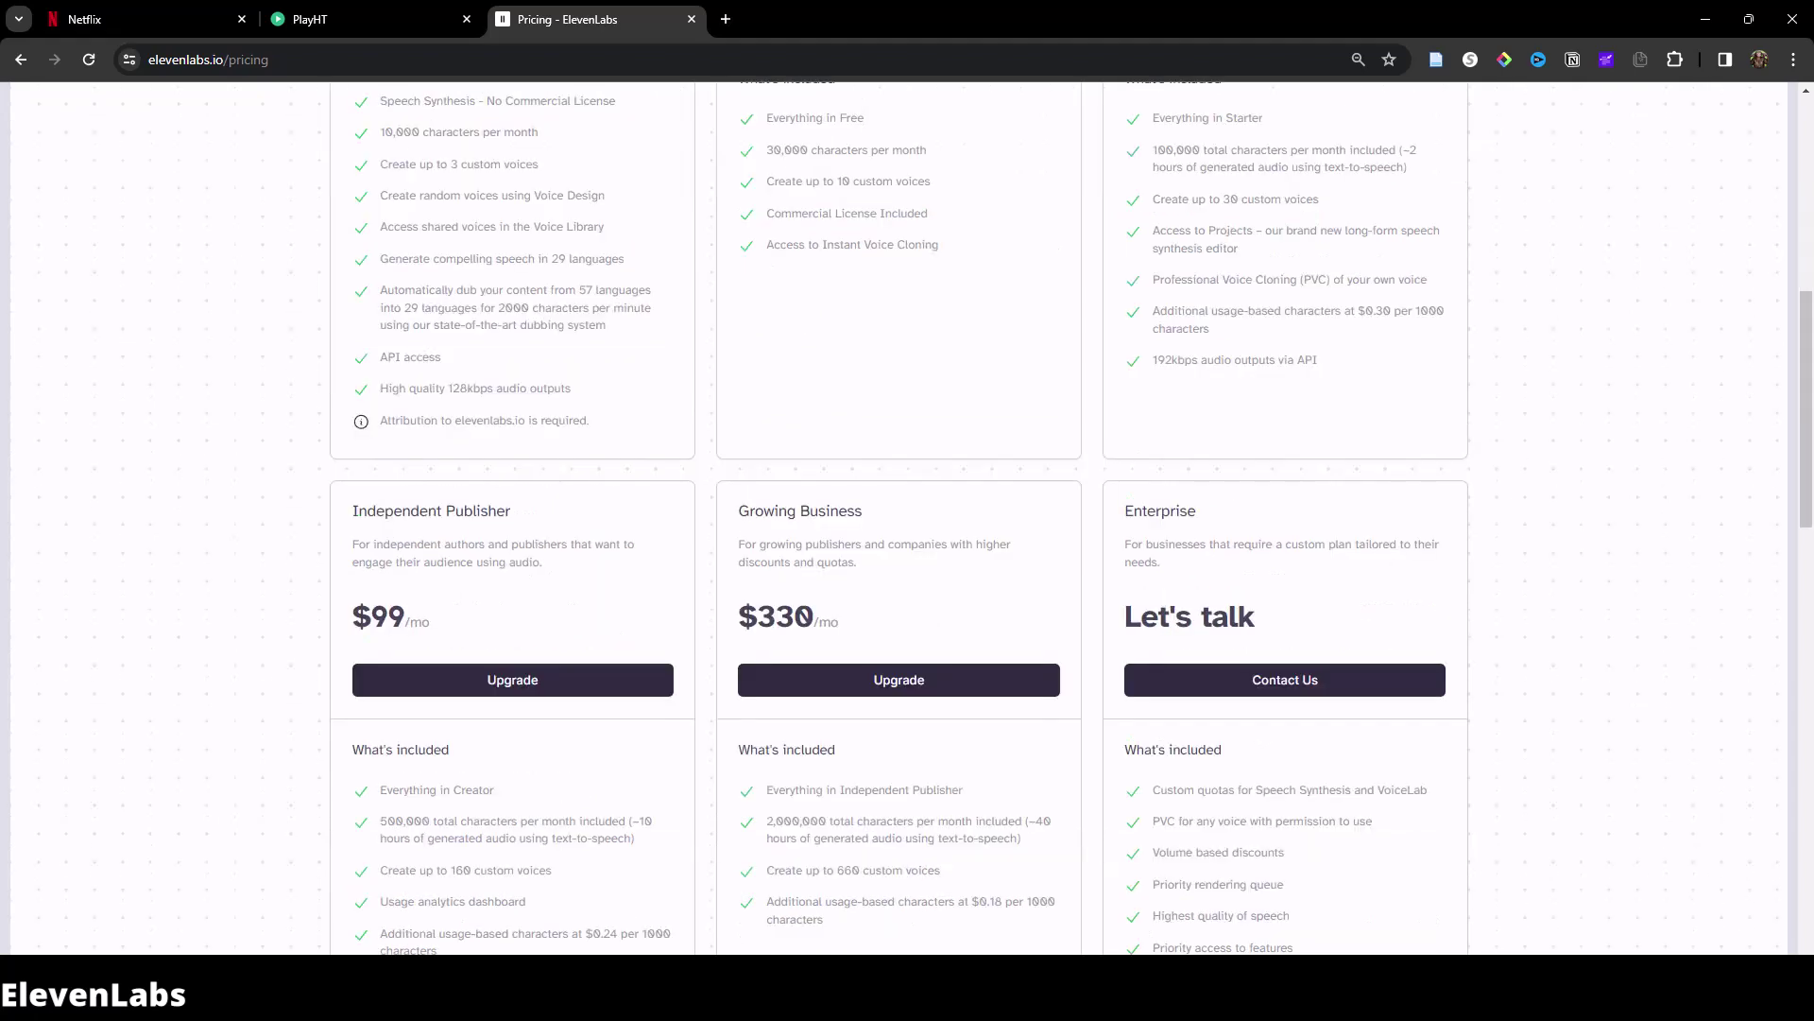
scroll(907, 520, down, 2)
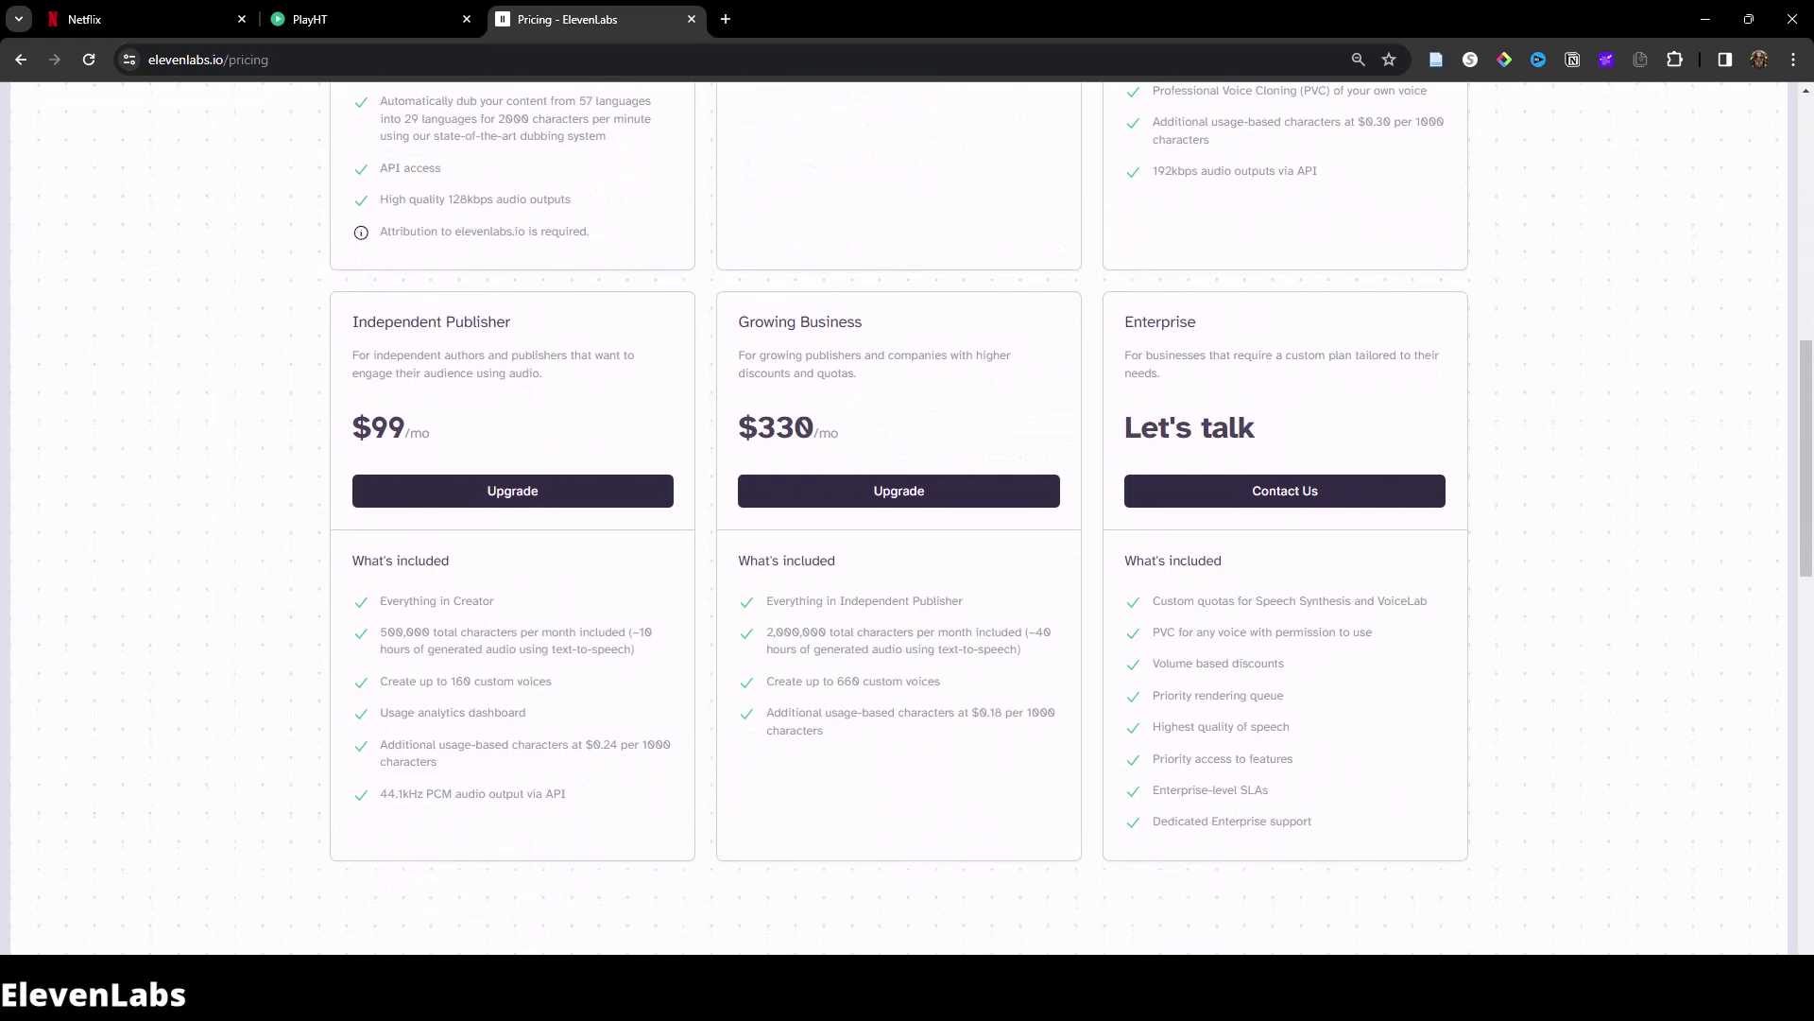
scroll(908, 520, up, 8)
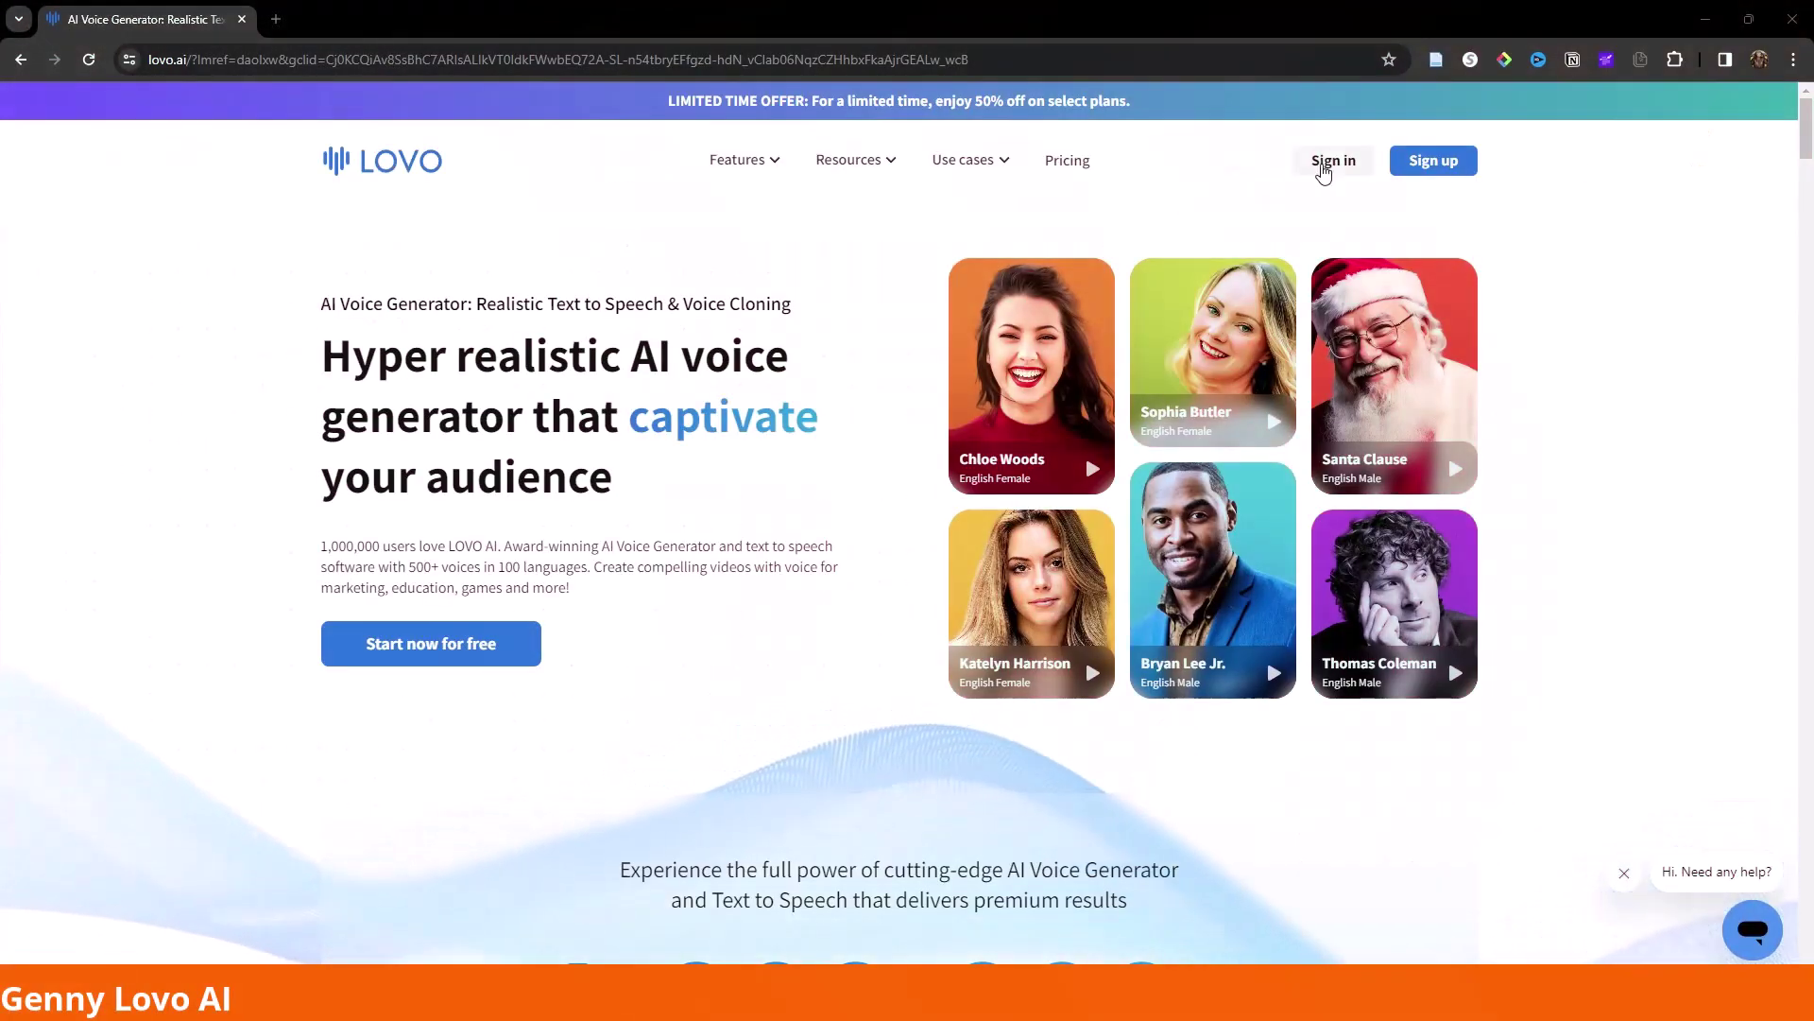
Sign in to Genny, choose Paul Roberts as the narration voice, and play the result.
click(1326, 169)
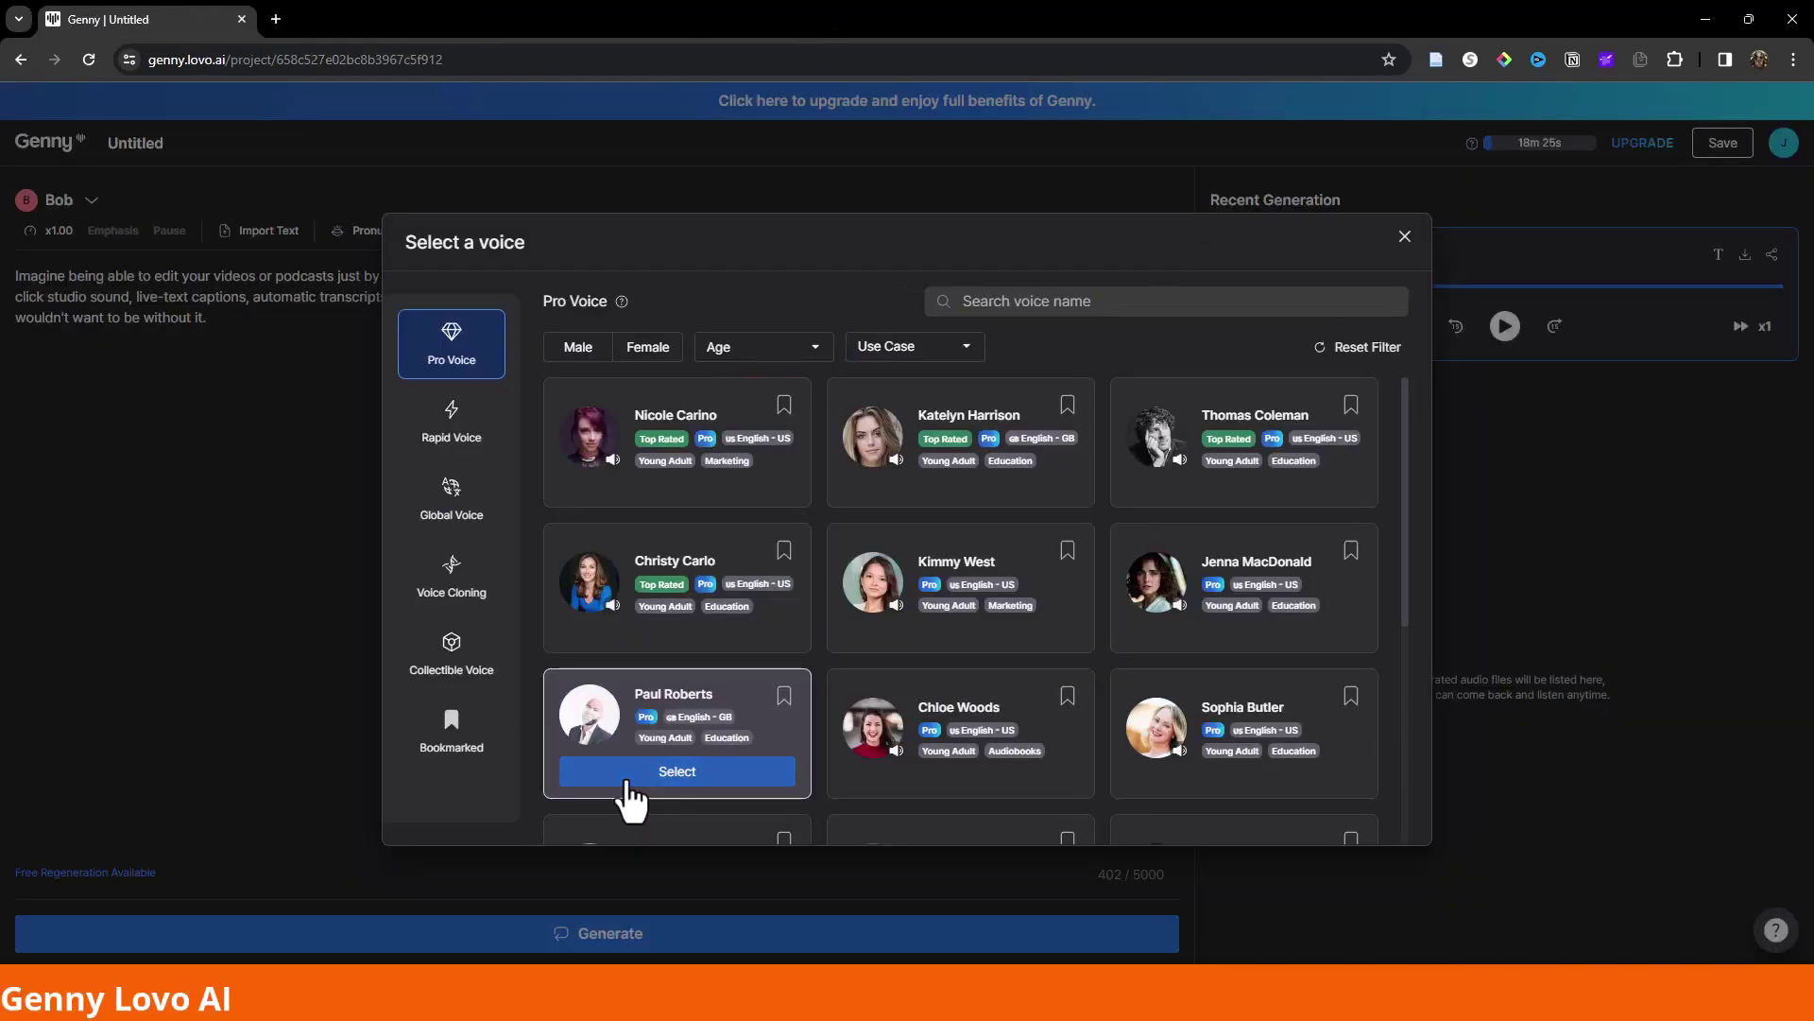
click(623, 777)
click(1505, 326)
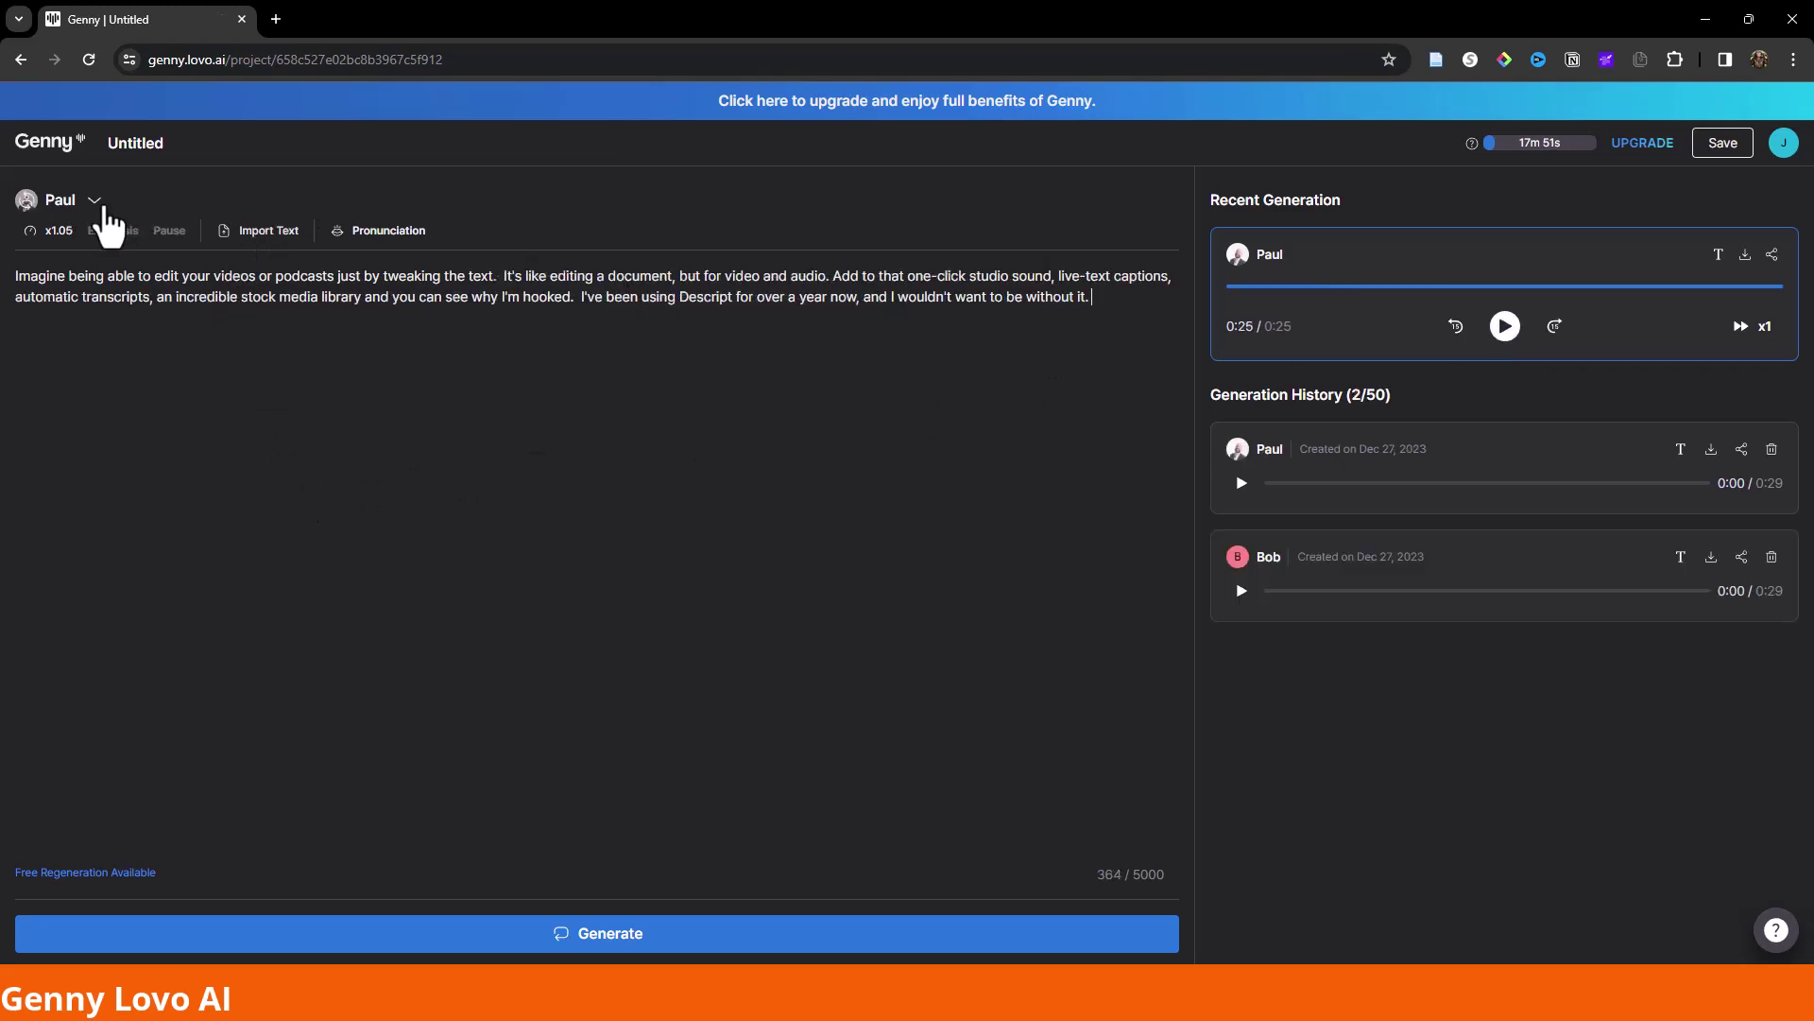
Switch the narration to the Rapid Voice Fabineu Topshot, play it, and reopen the voice list.
click(102, 208)
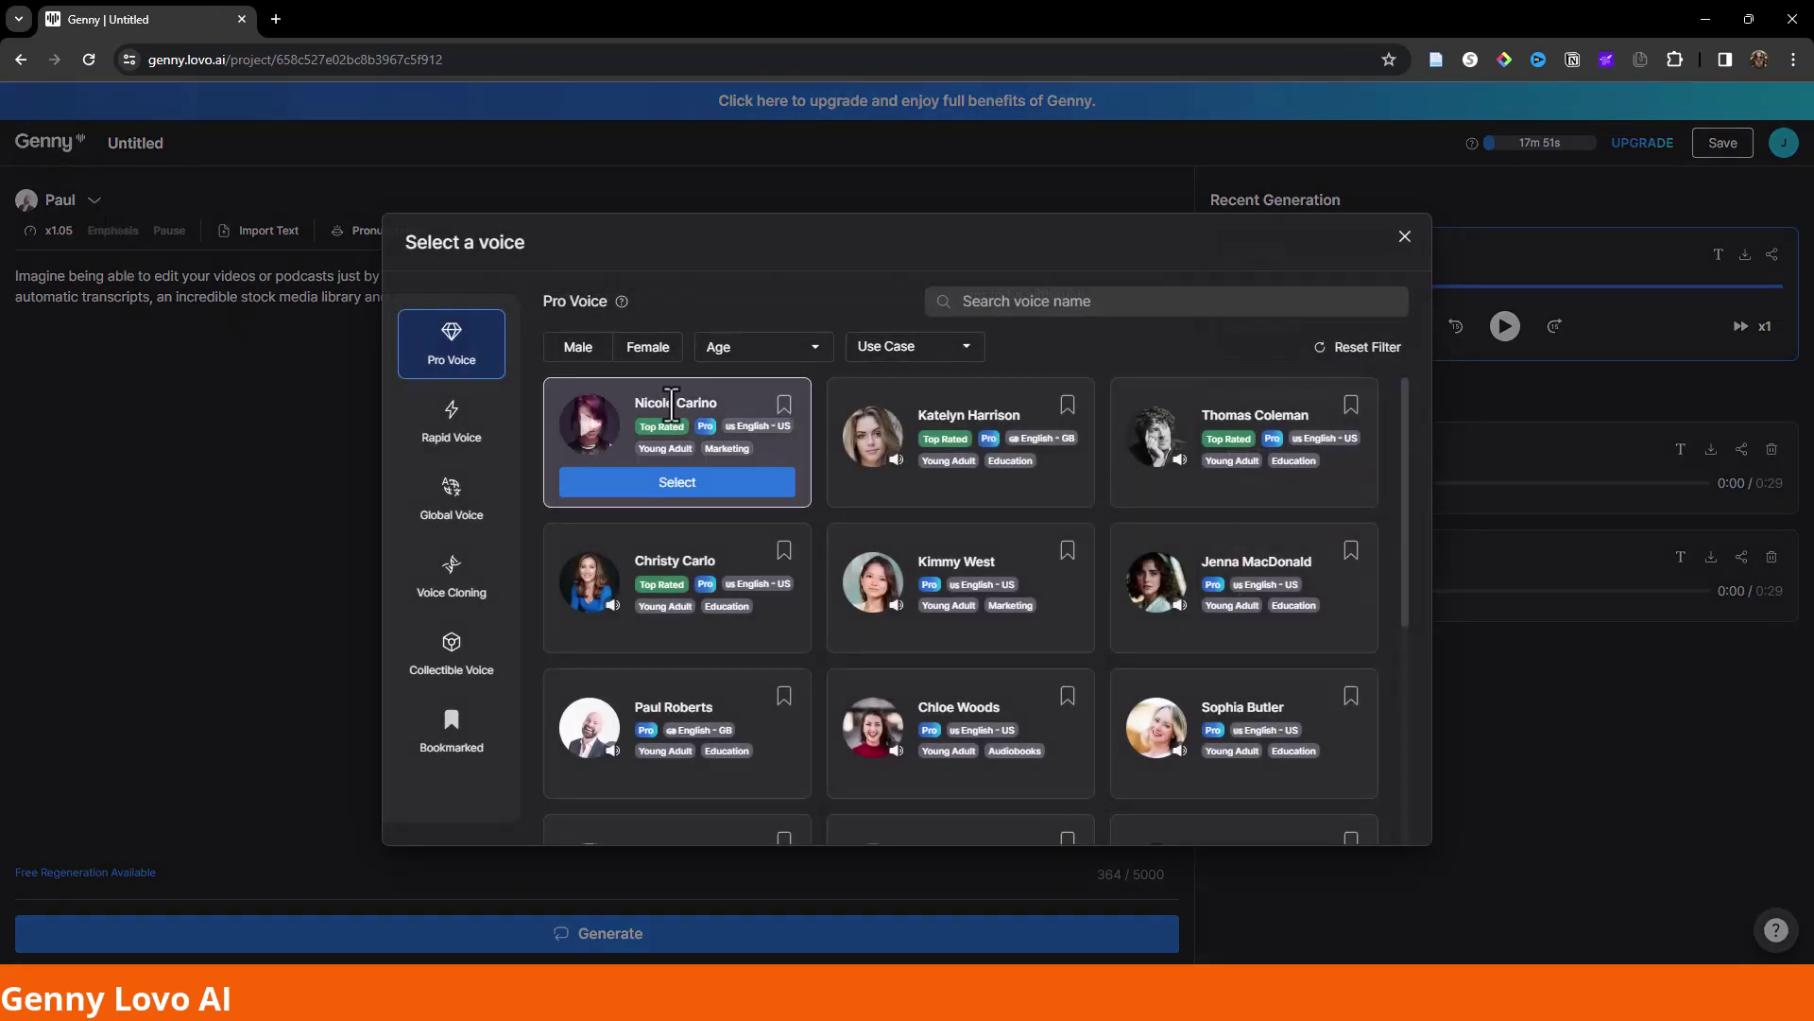
mouse_move(882, 613)
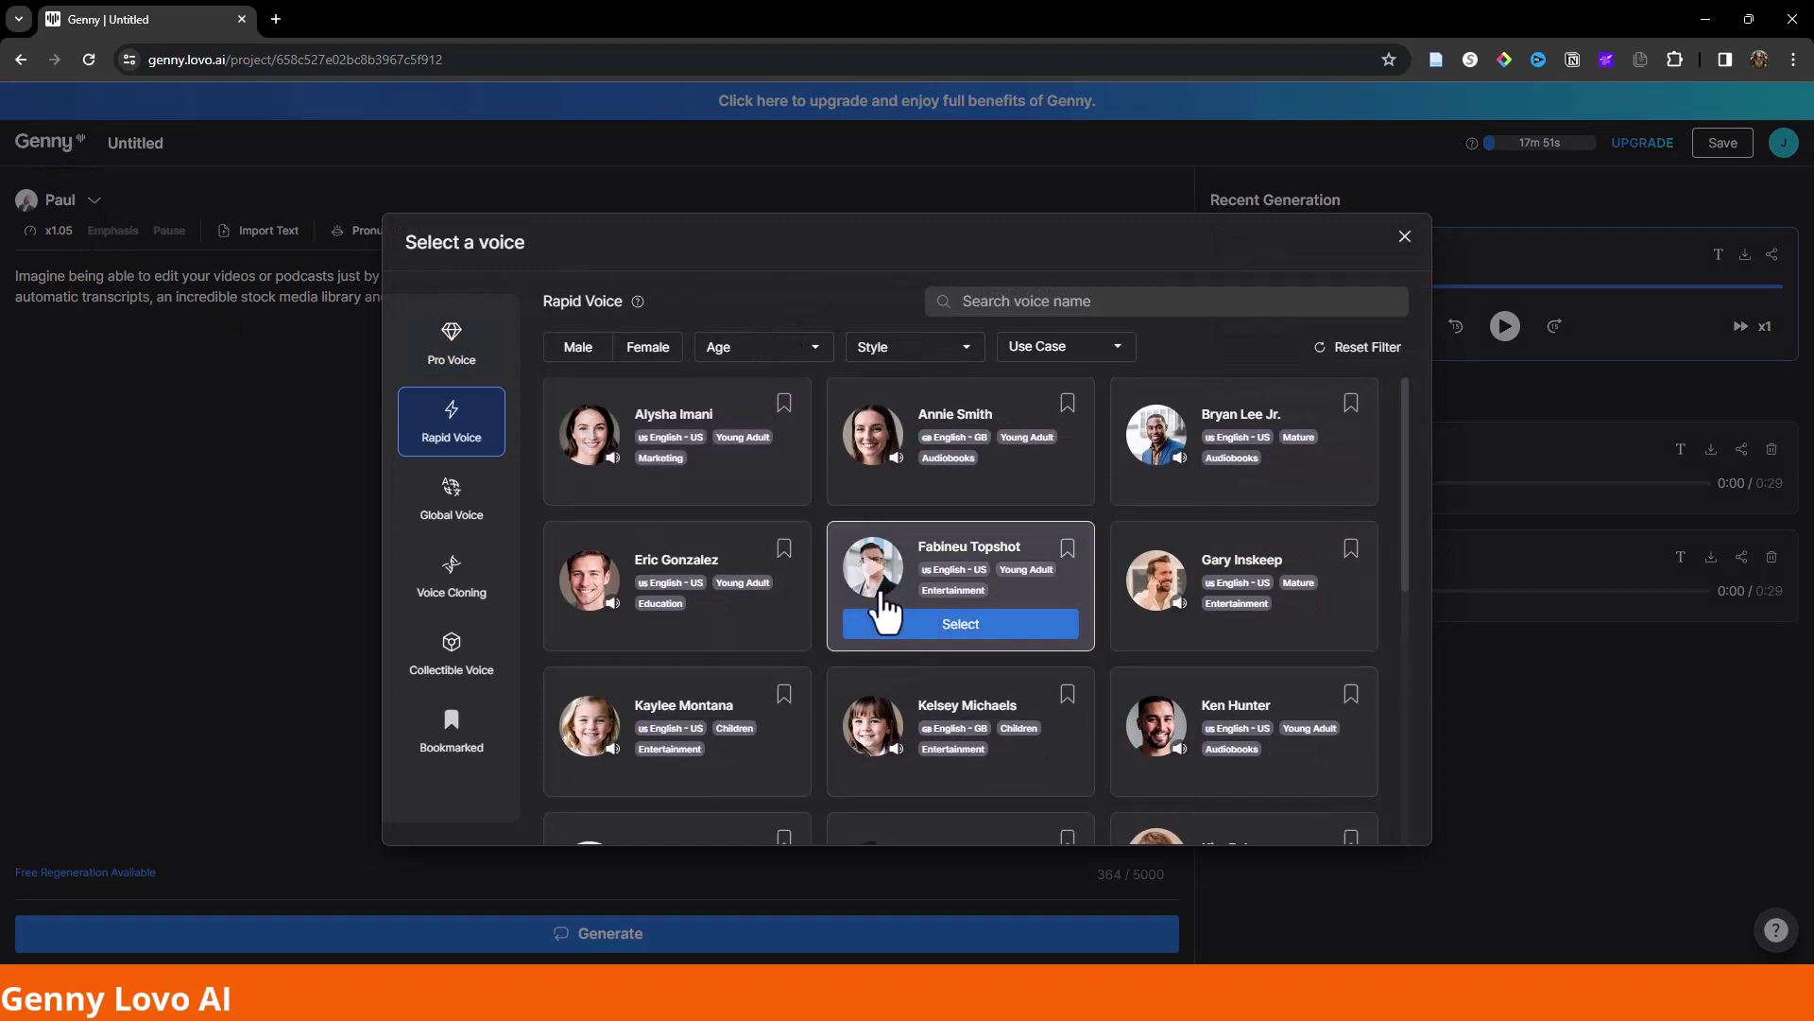
click(960, 623)
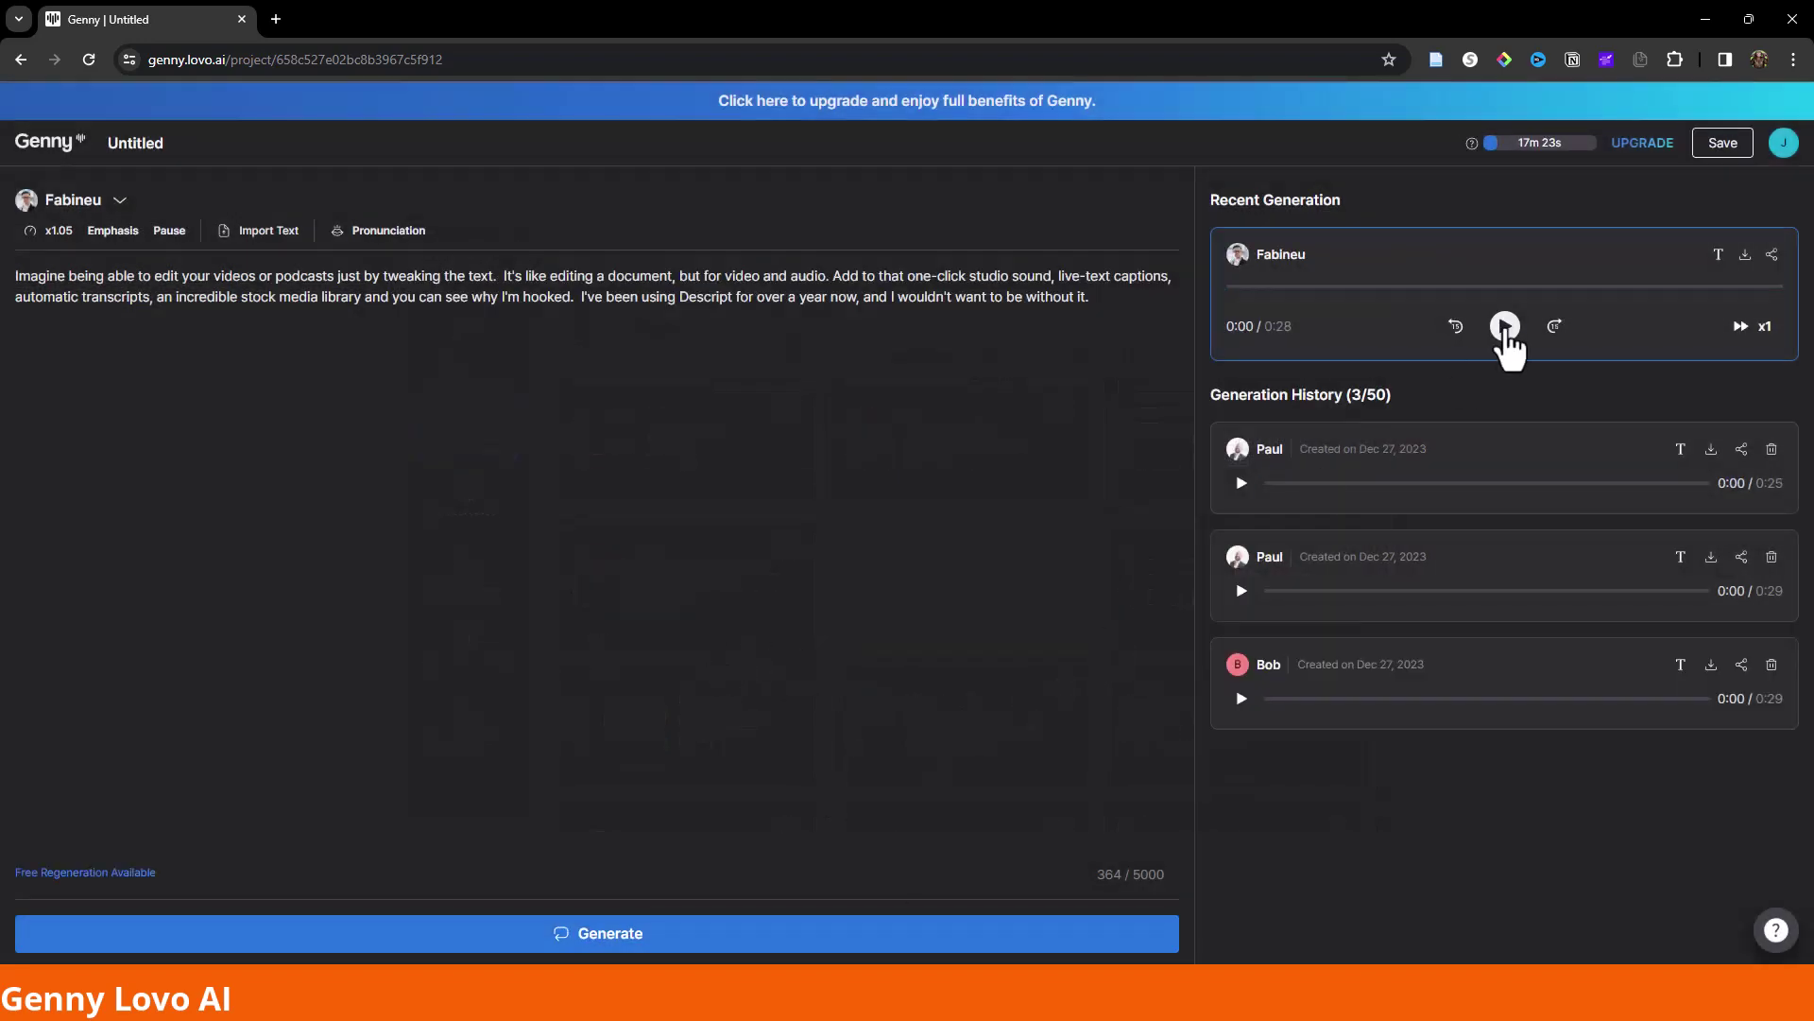
click(1504, 328)
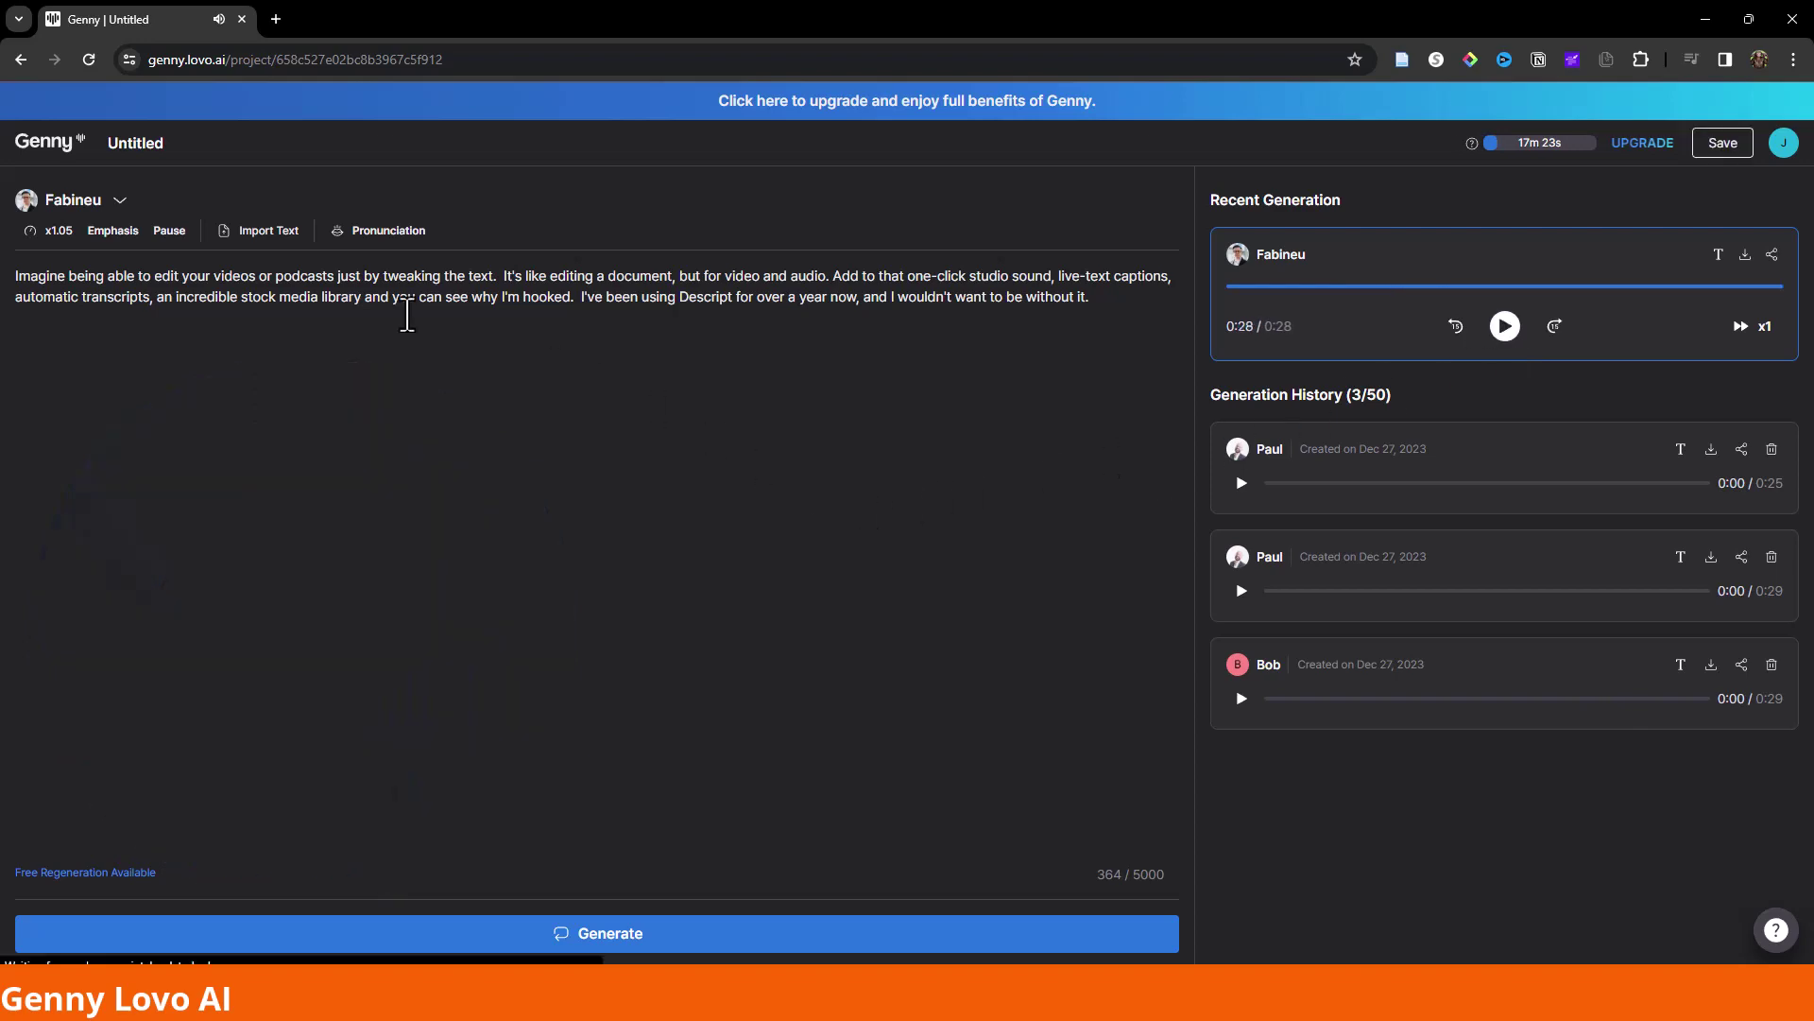
click(73, 200)
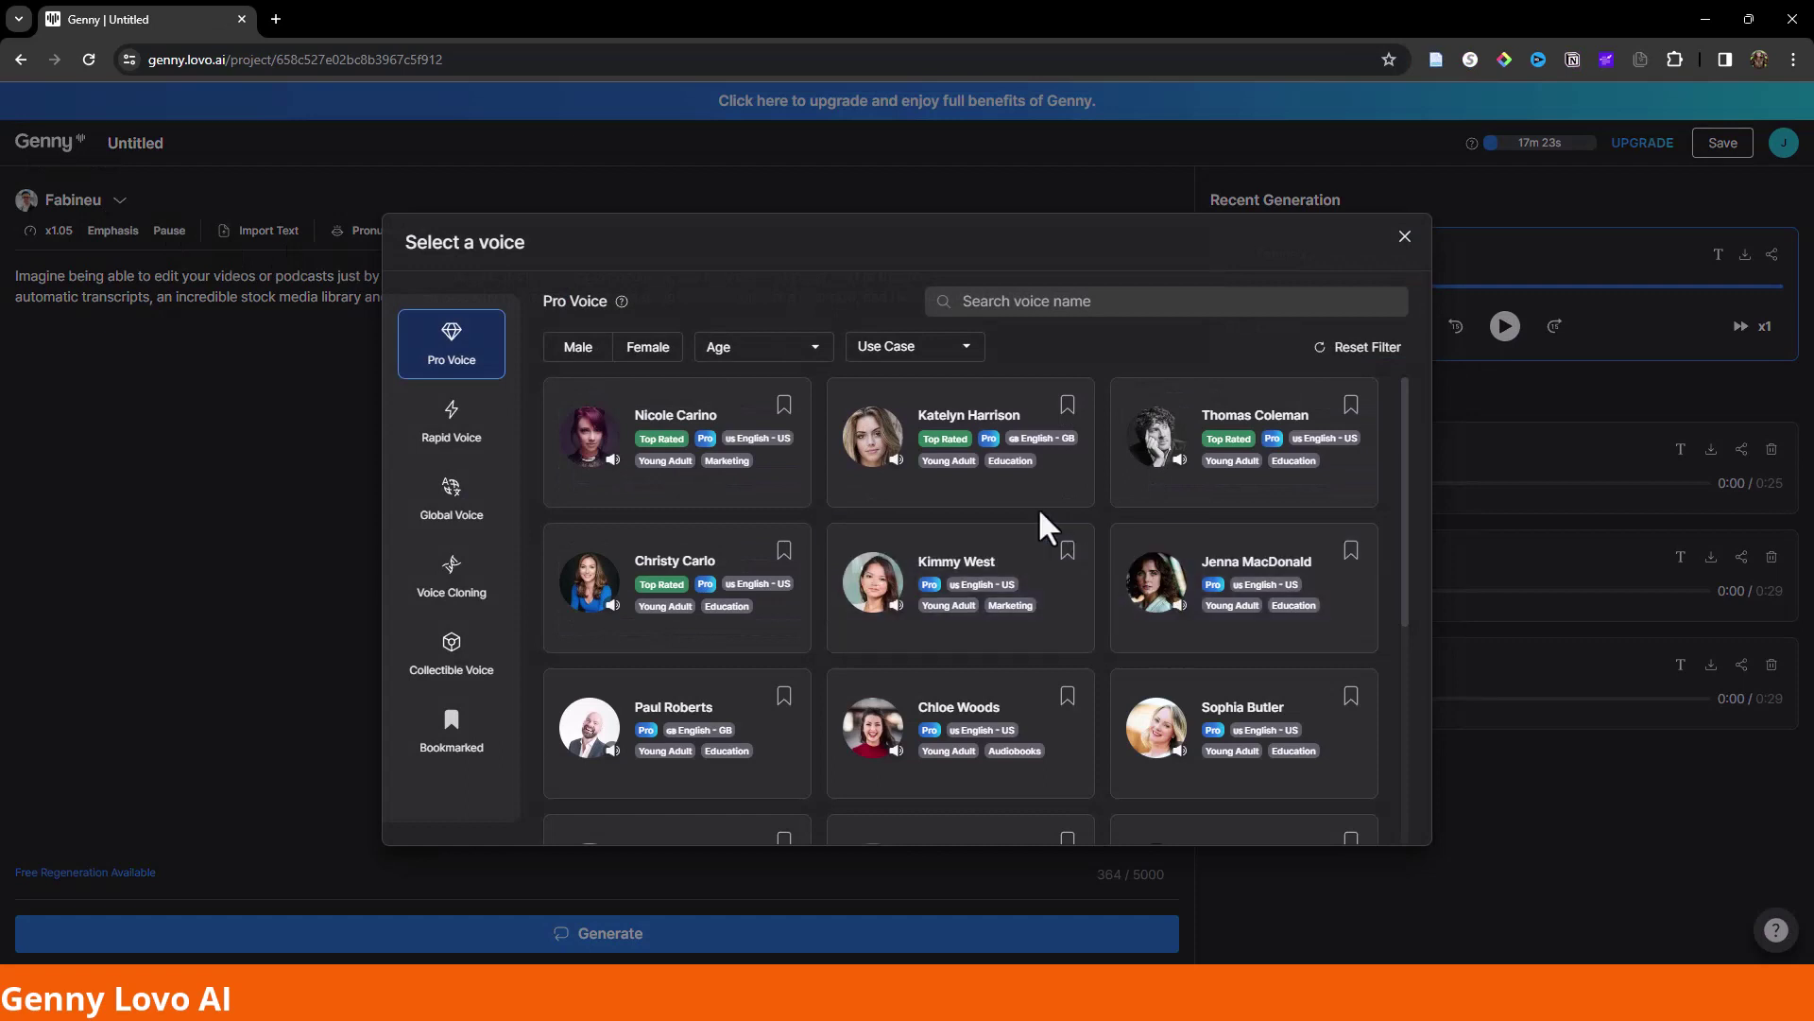
click(451, 435)
click(592, 579)
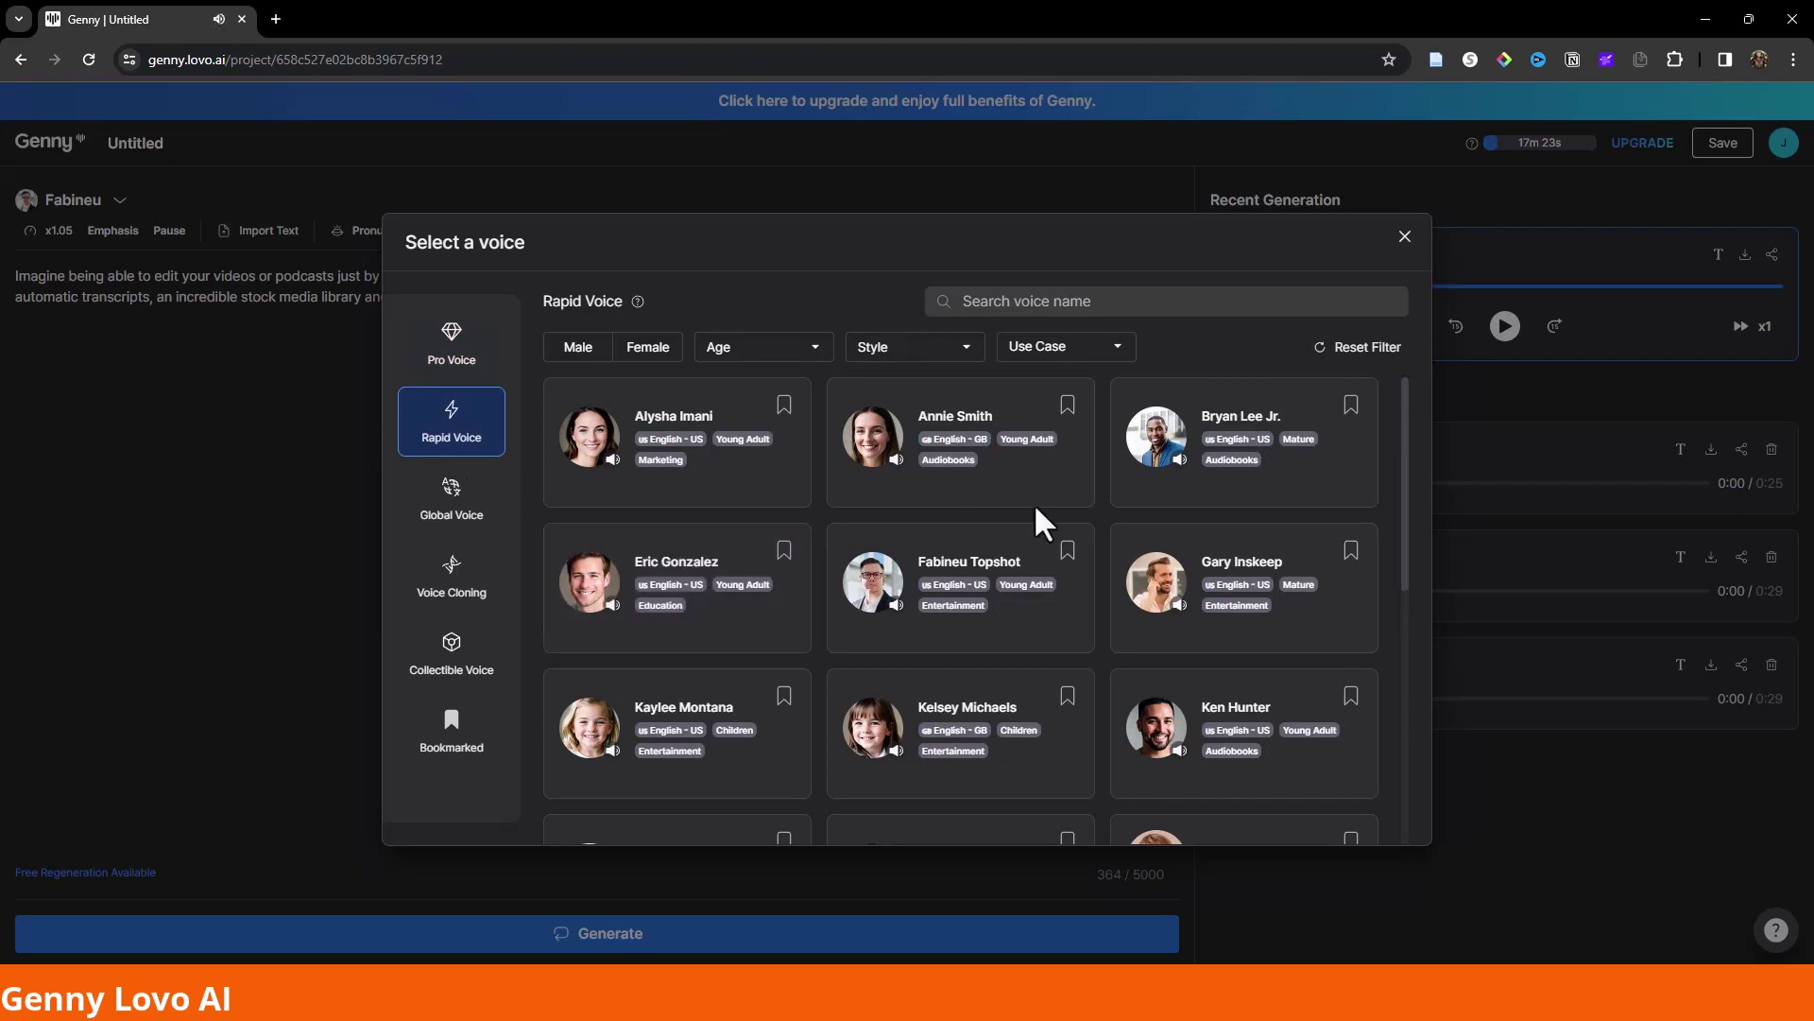
click(1160, 582)
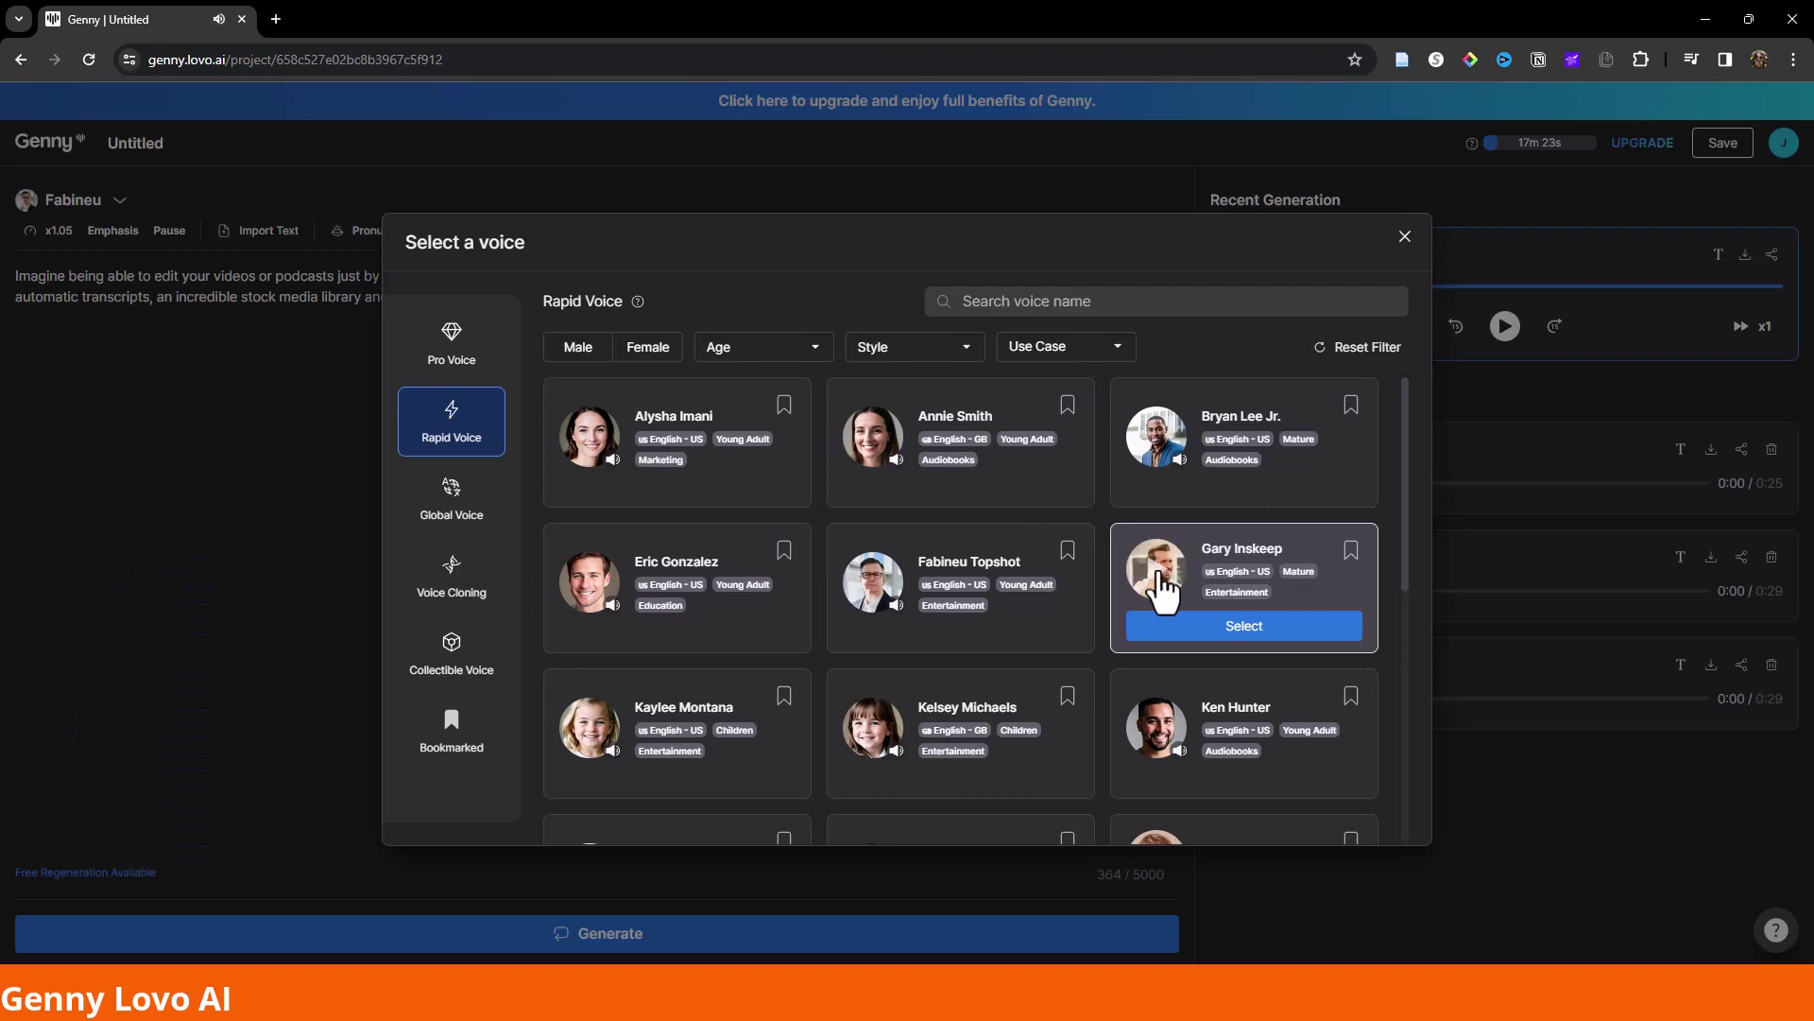
scroll(1162, 581, down, 2)
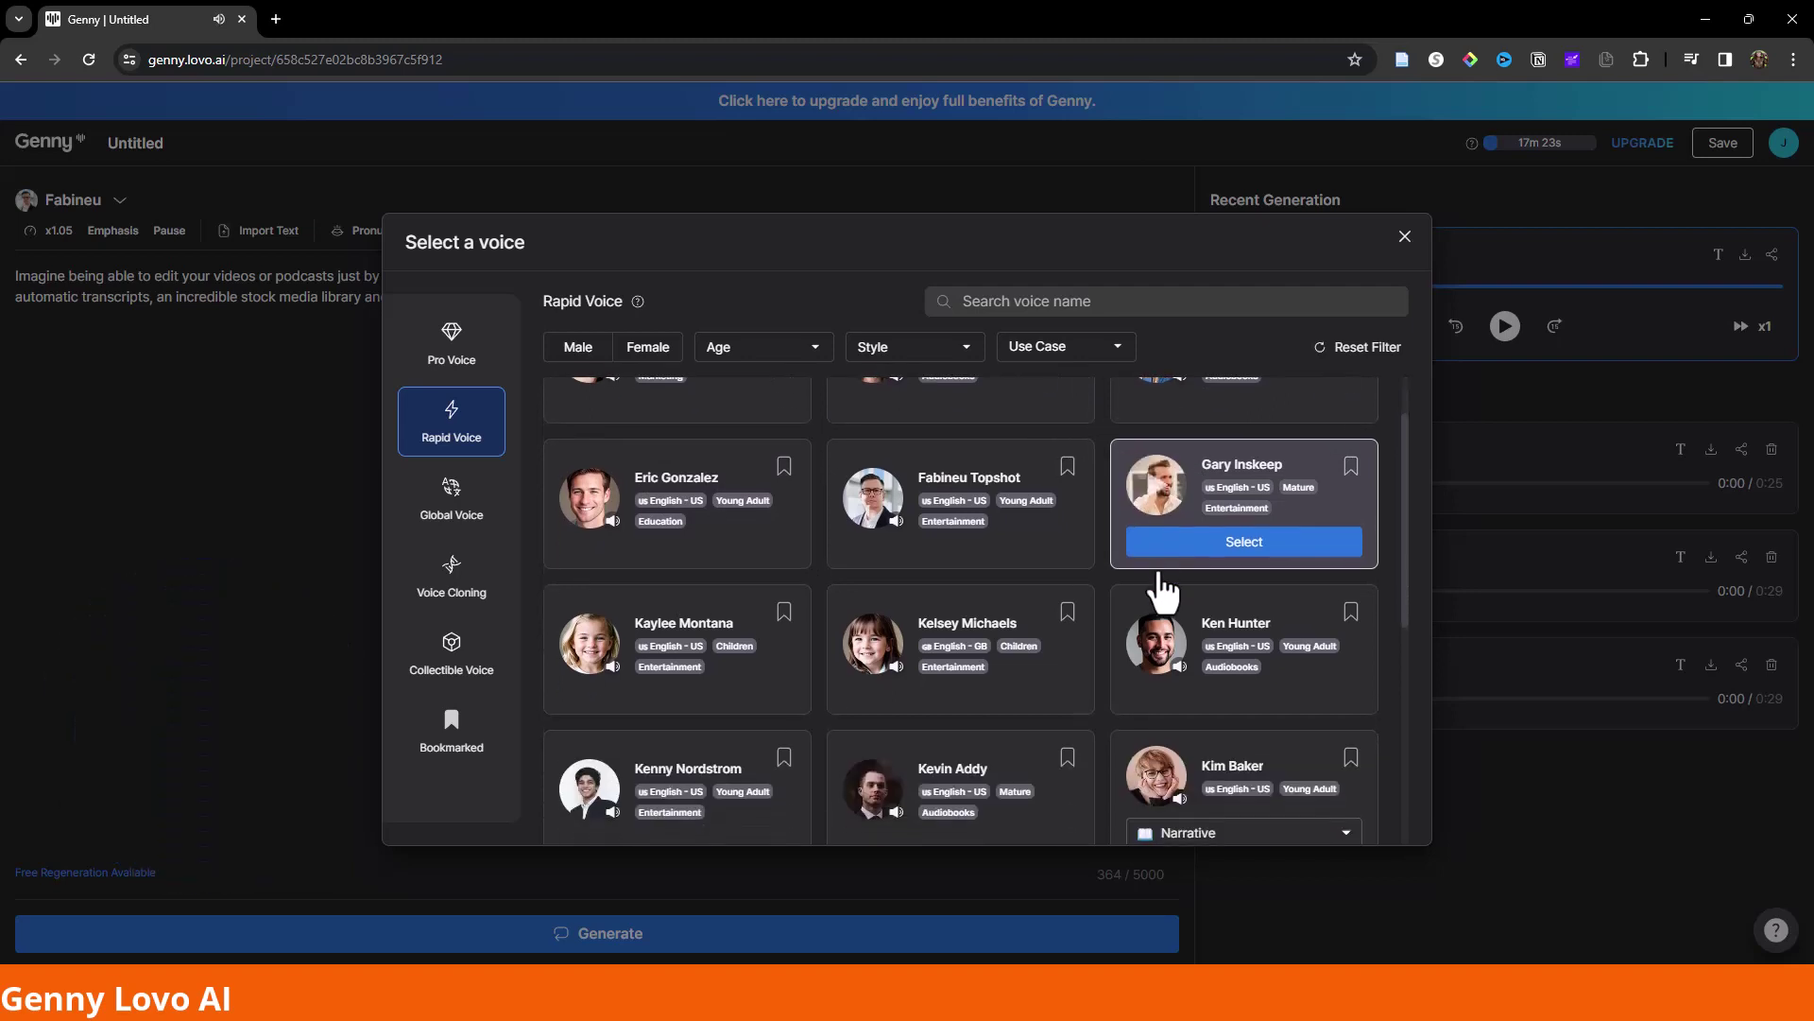
click(1162, 535)
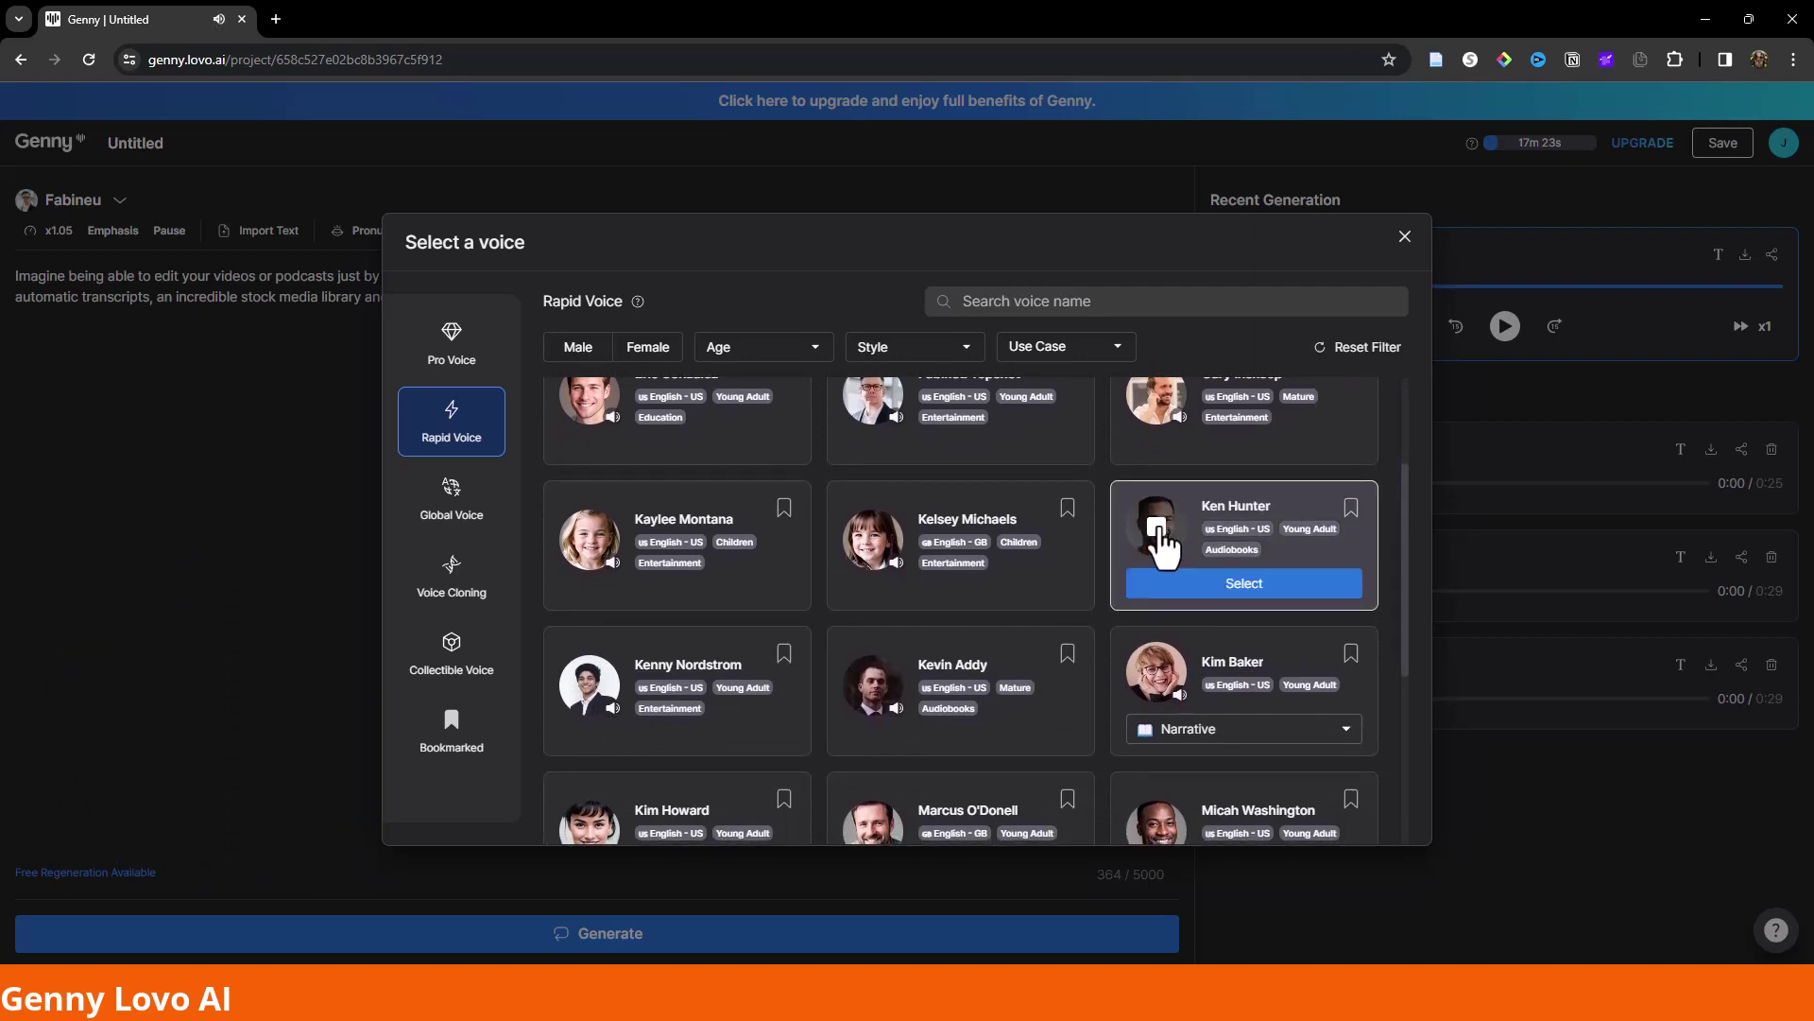
scroll(1161, 529, down, 2)
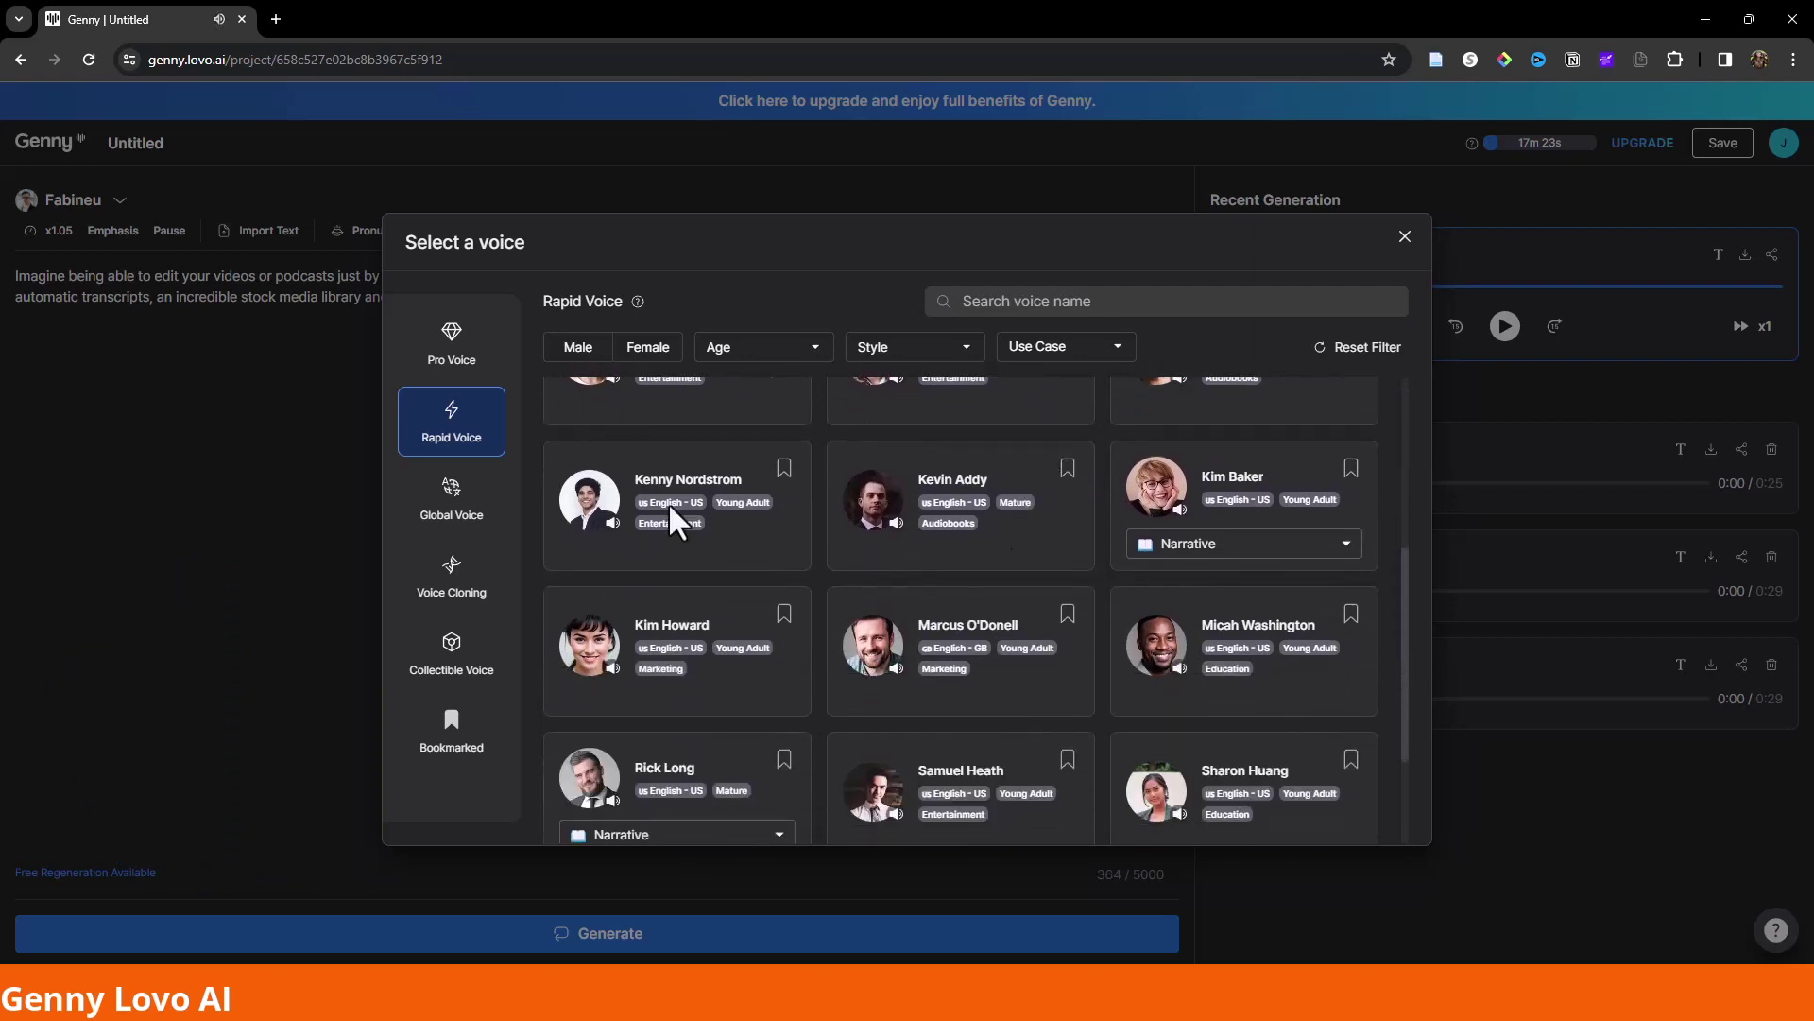
click(591, 499)
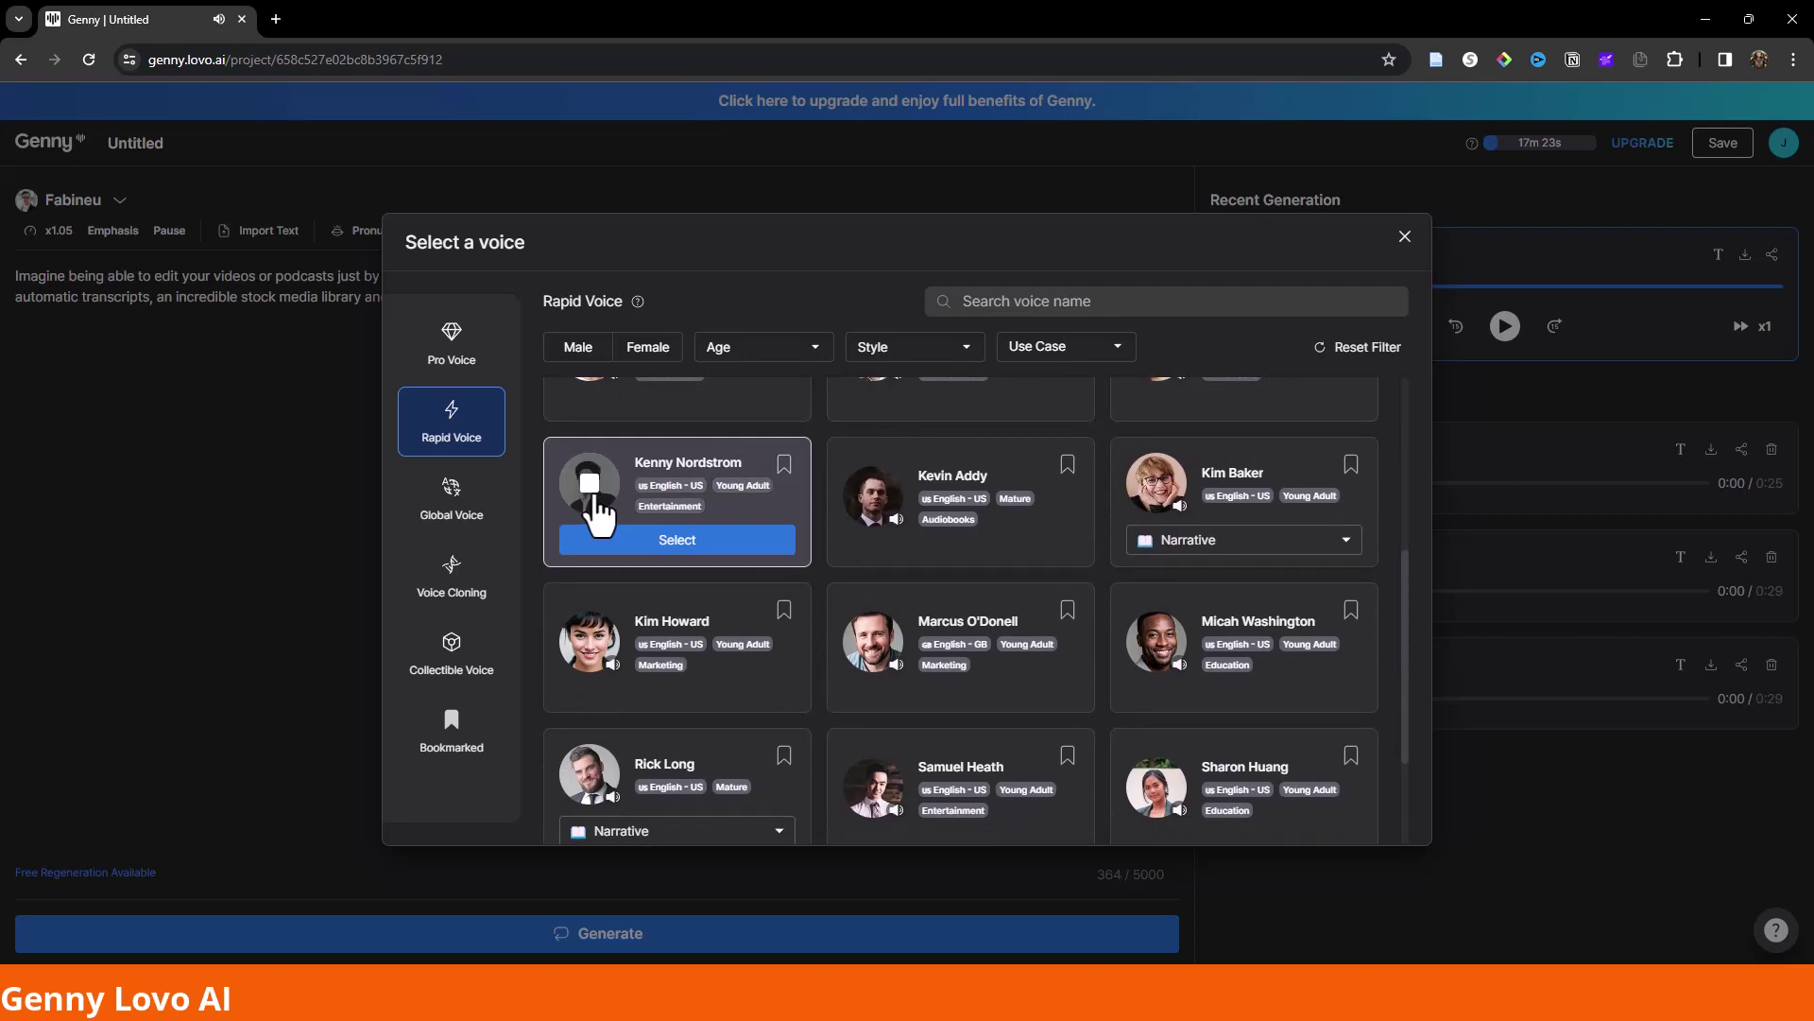
Preview and select Micah Washington, then play and pause the new narration.
click(1157, 639)
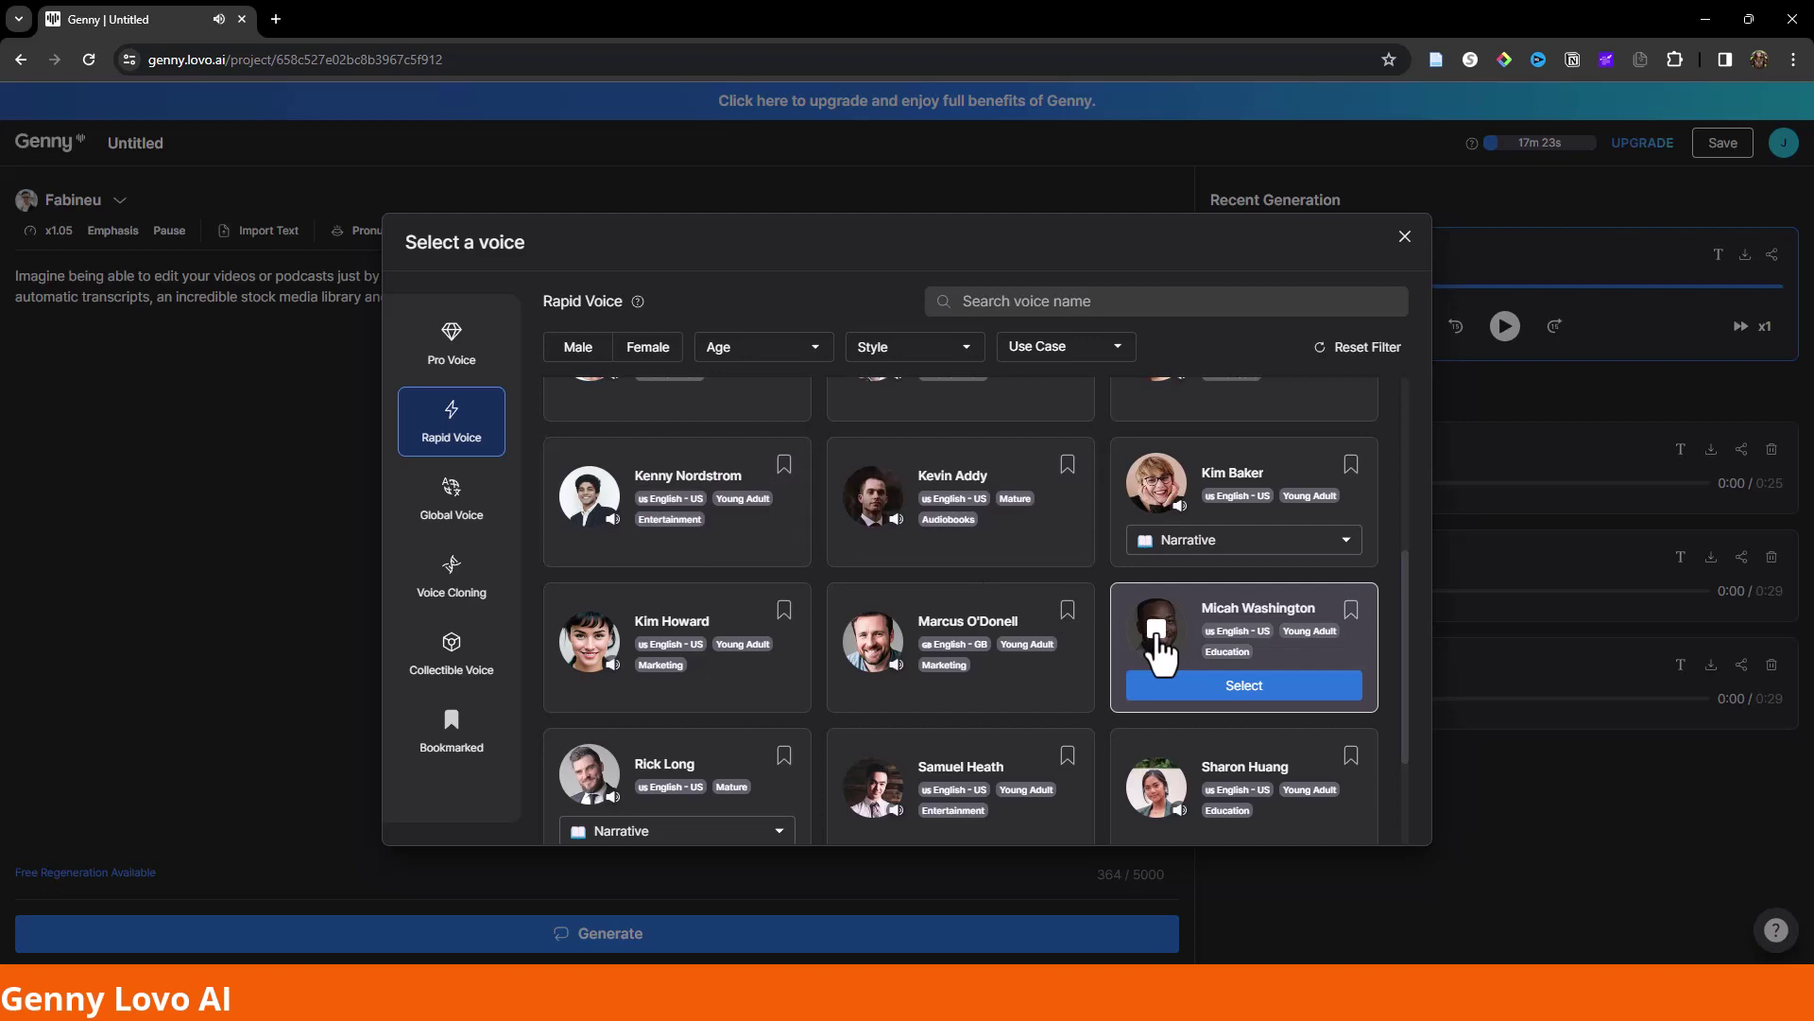
click(1210, 687)
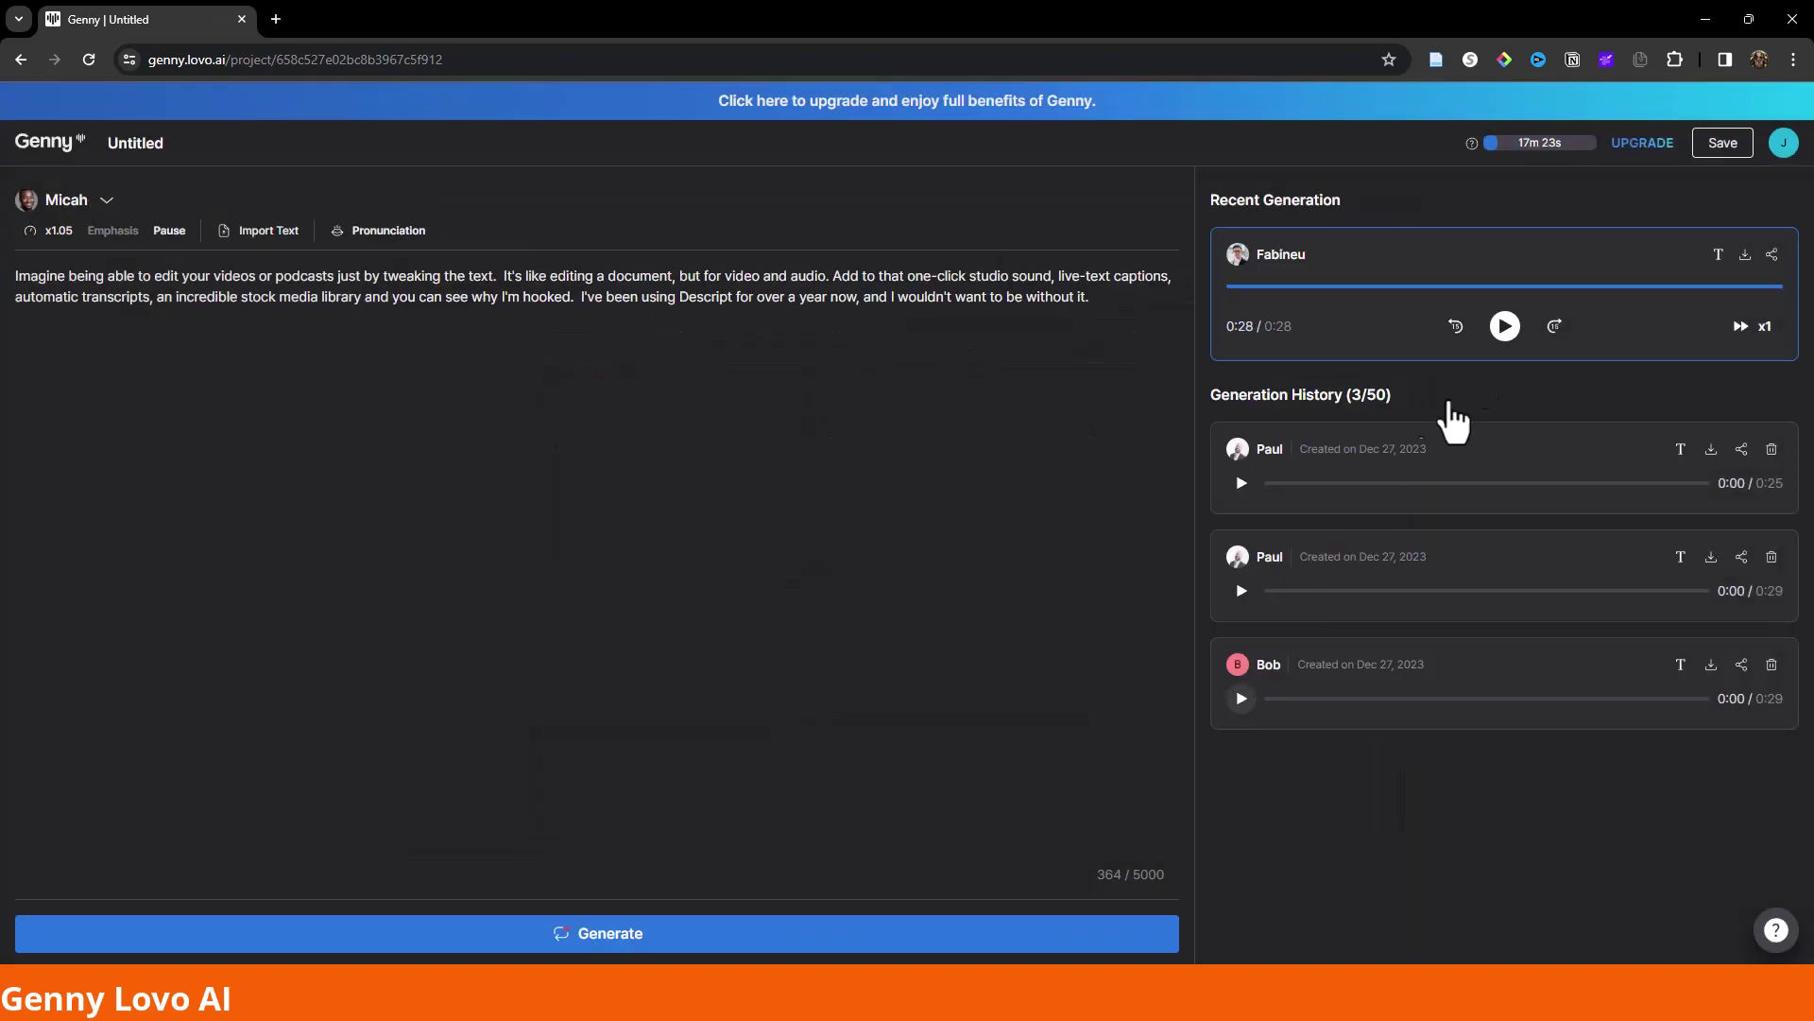
click(1505, 326)
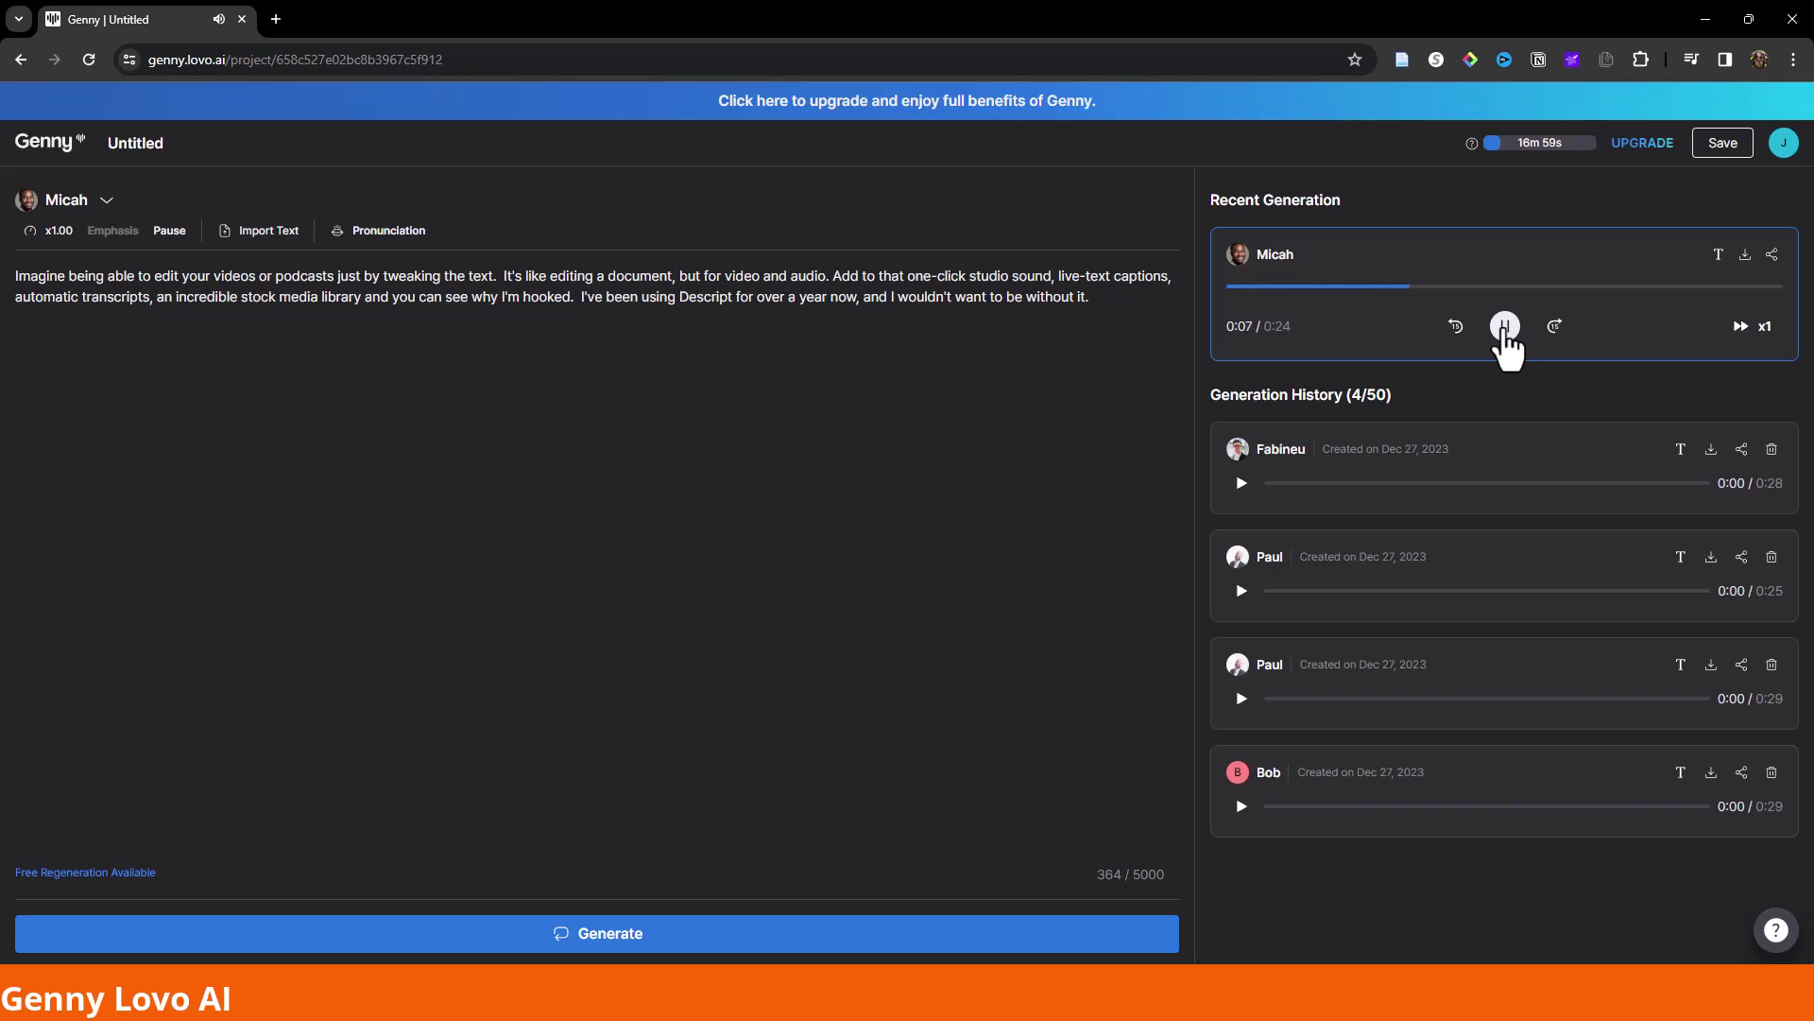
click(1505, 326)
Preview the Global Voice Tamil, Amharic and Arabic samples, stopping the Arabic one.
click(66, 200)
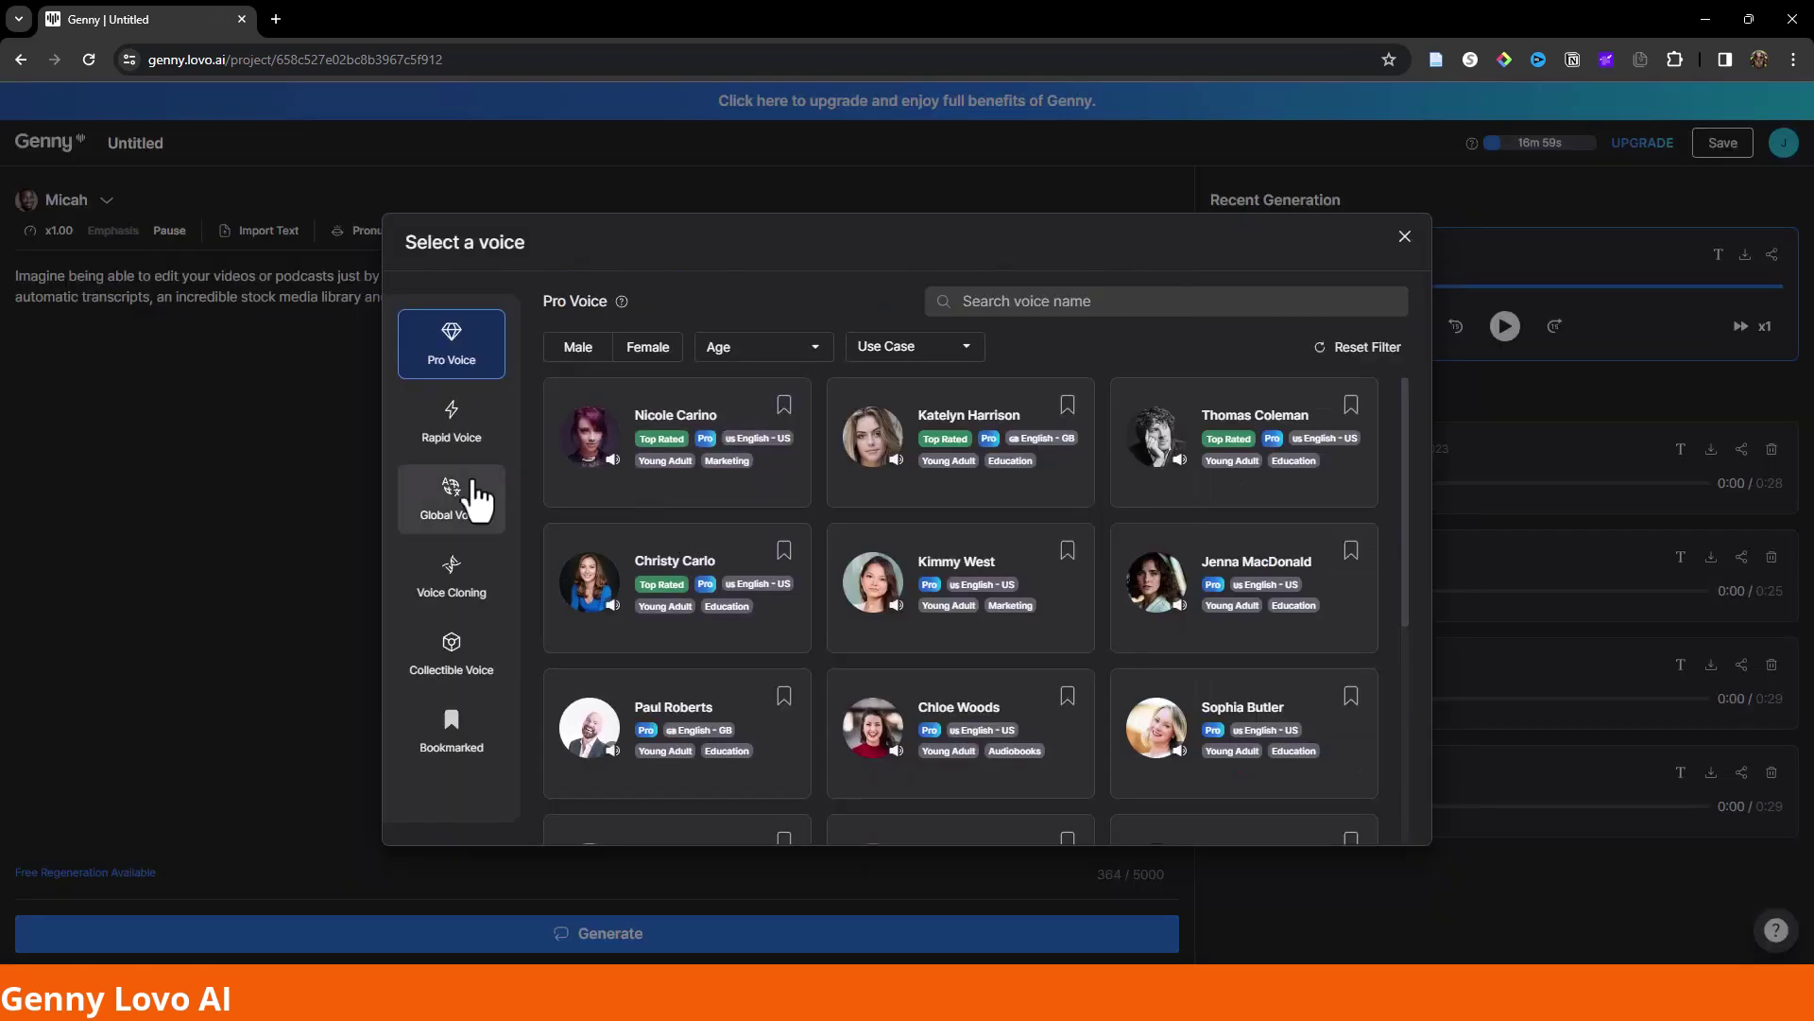
click(451, 506)
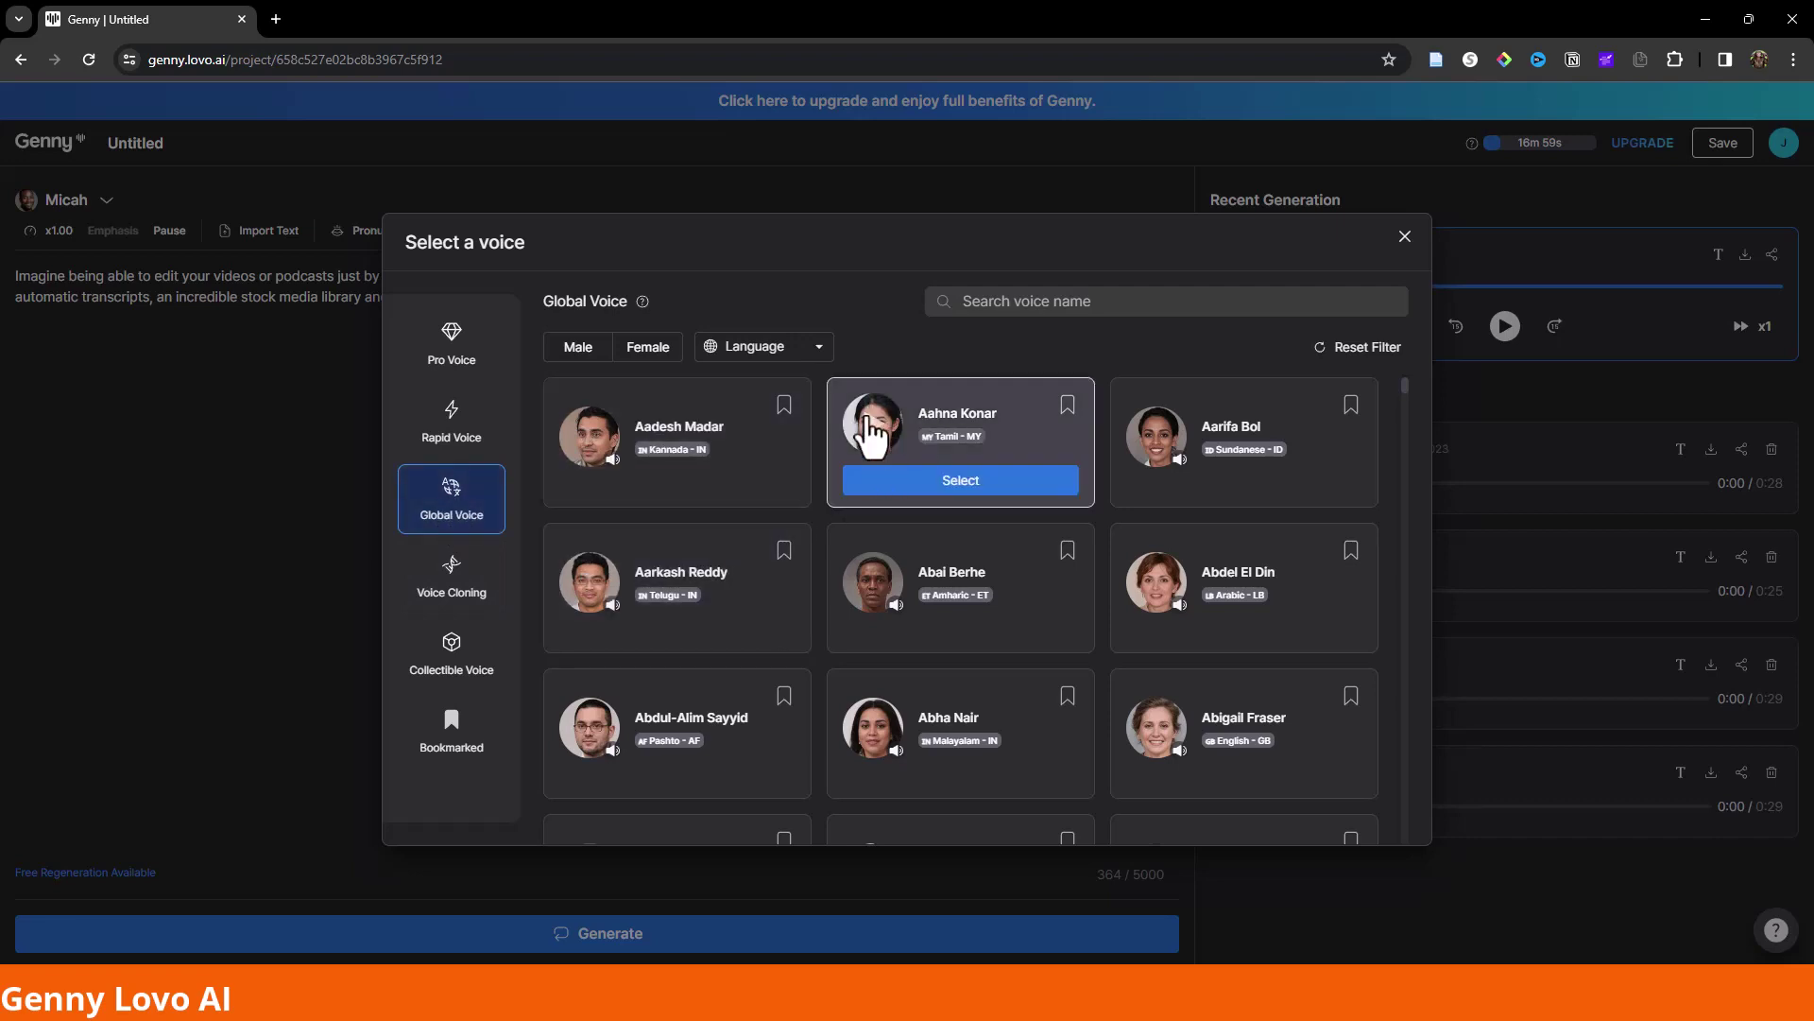
click(870, 432)
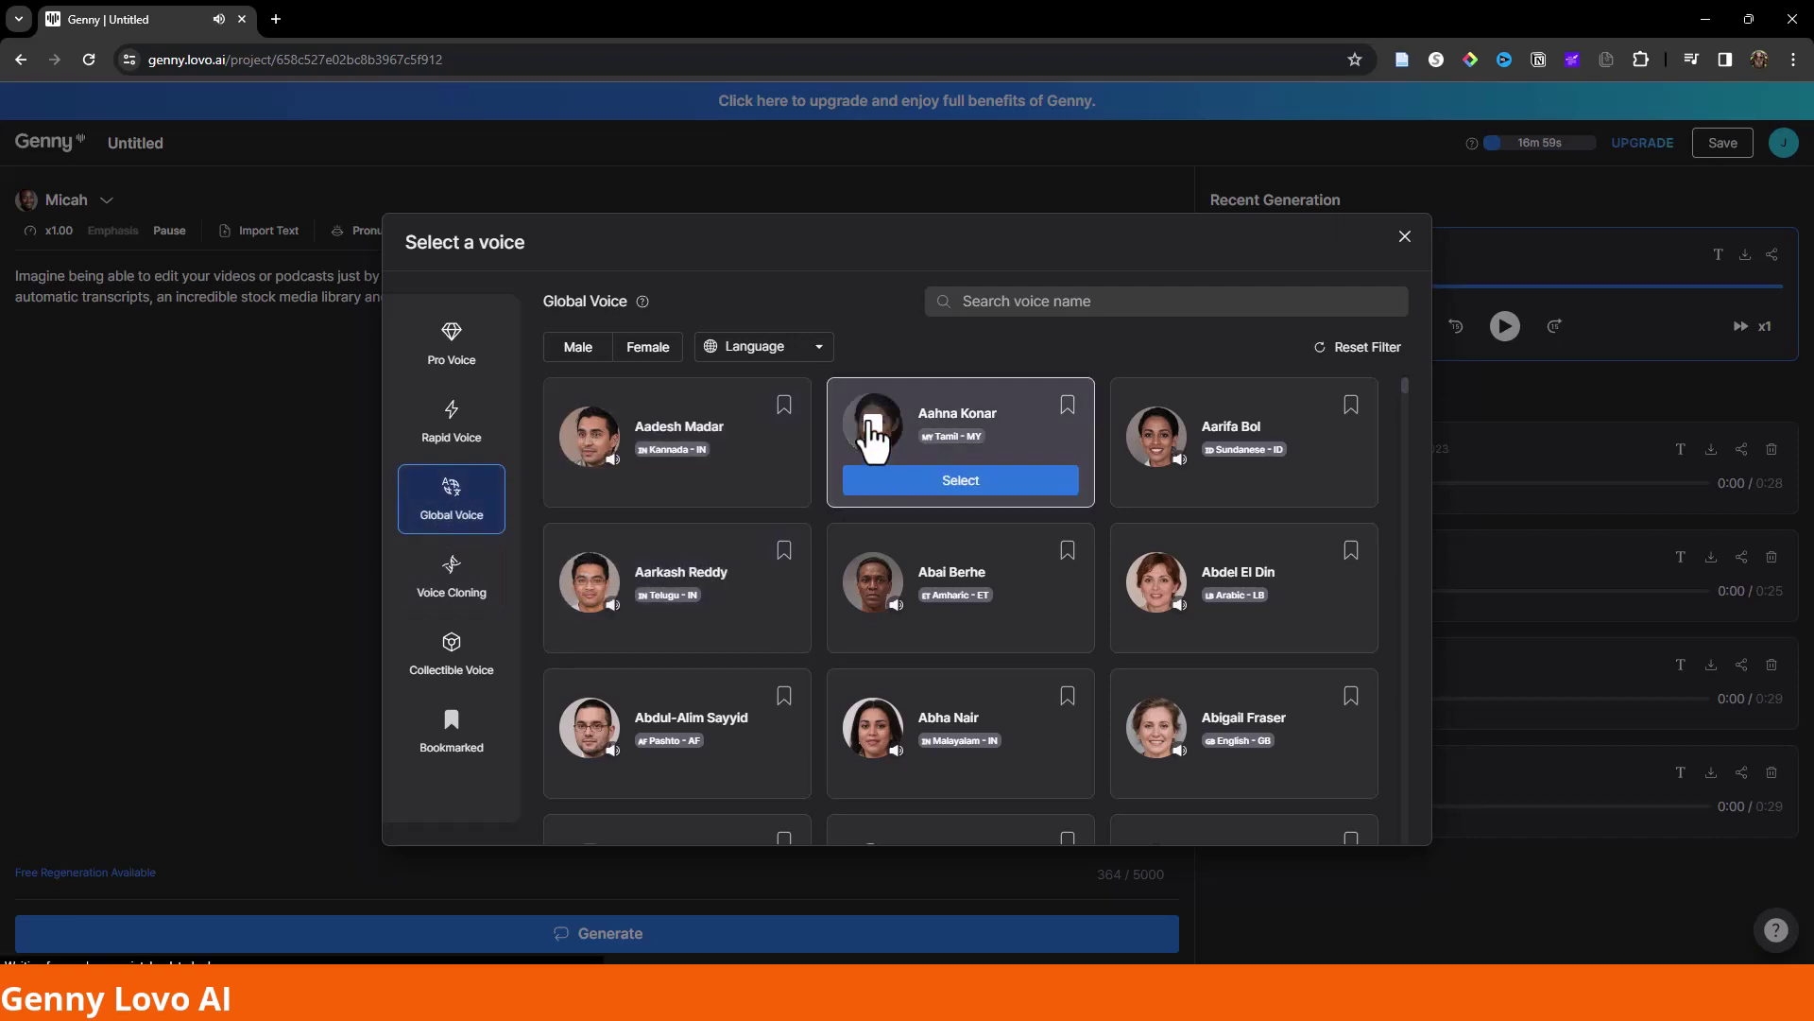
click(882, 578)
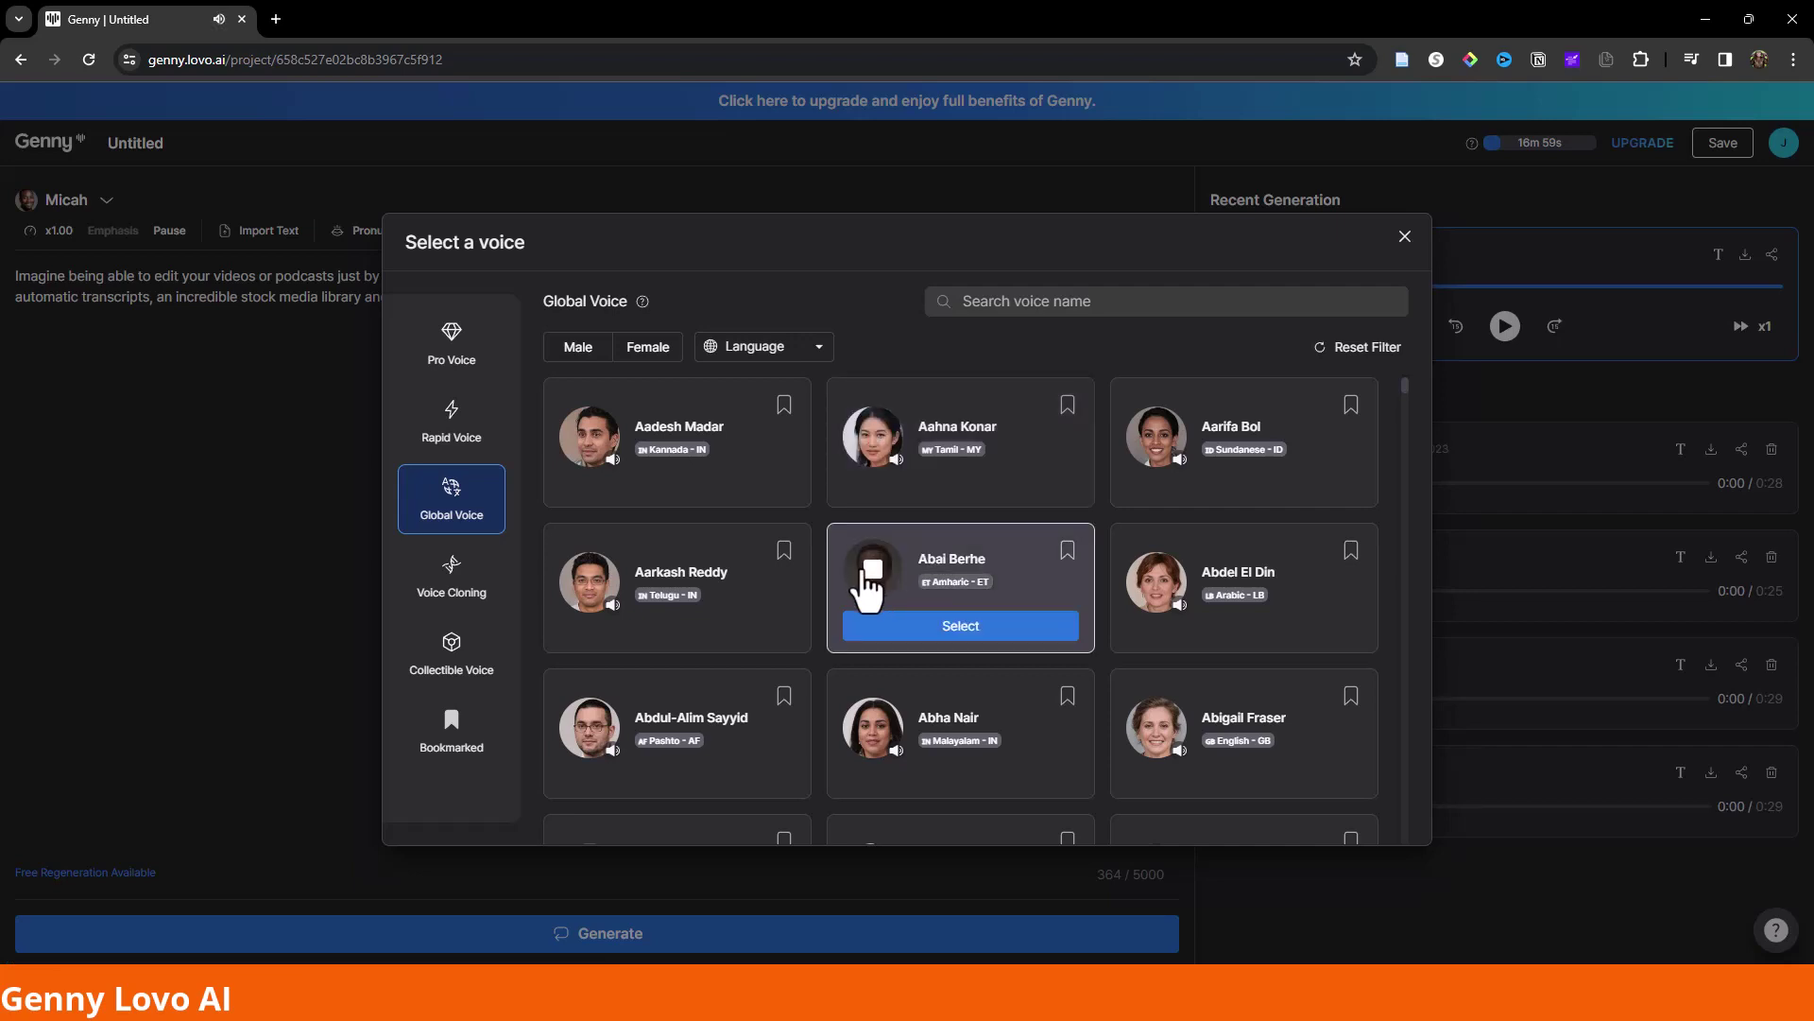
click(1159, 573)
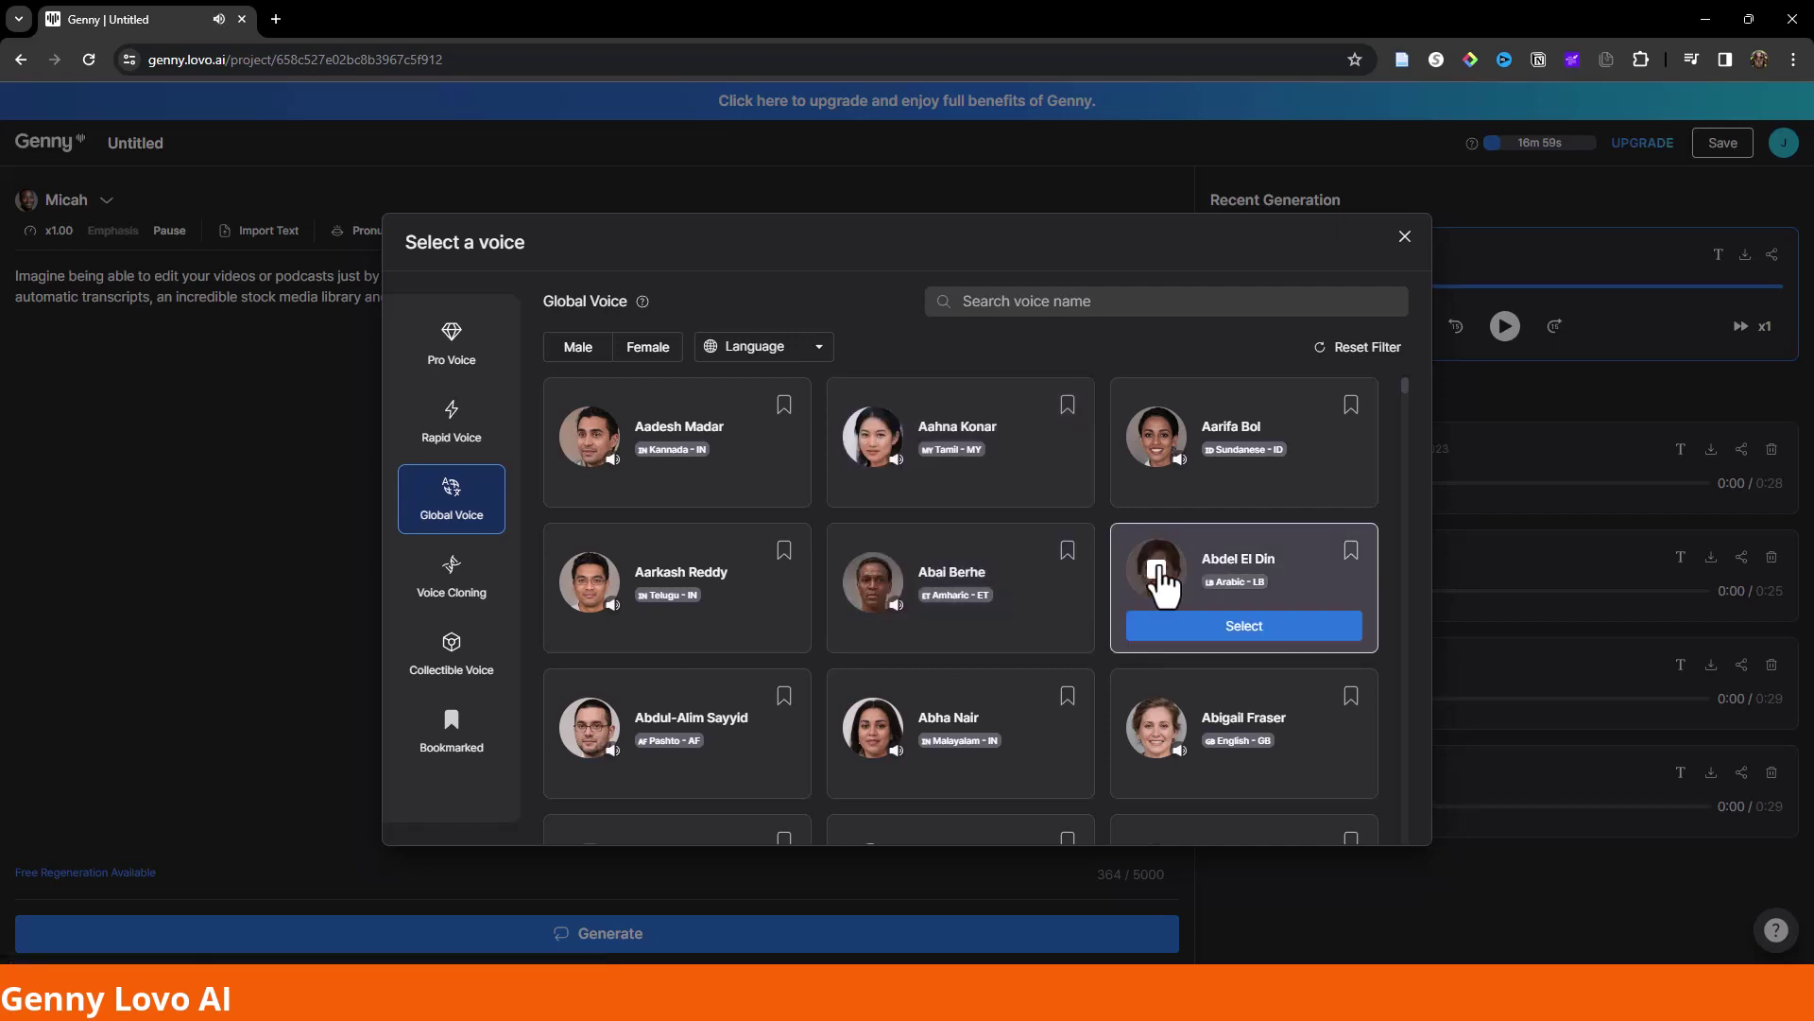
click(1159, 578)
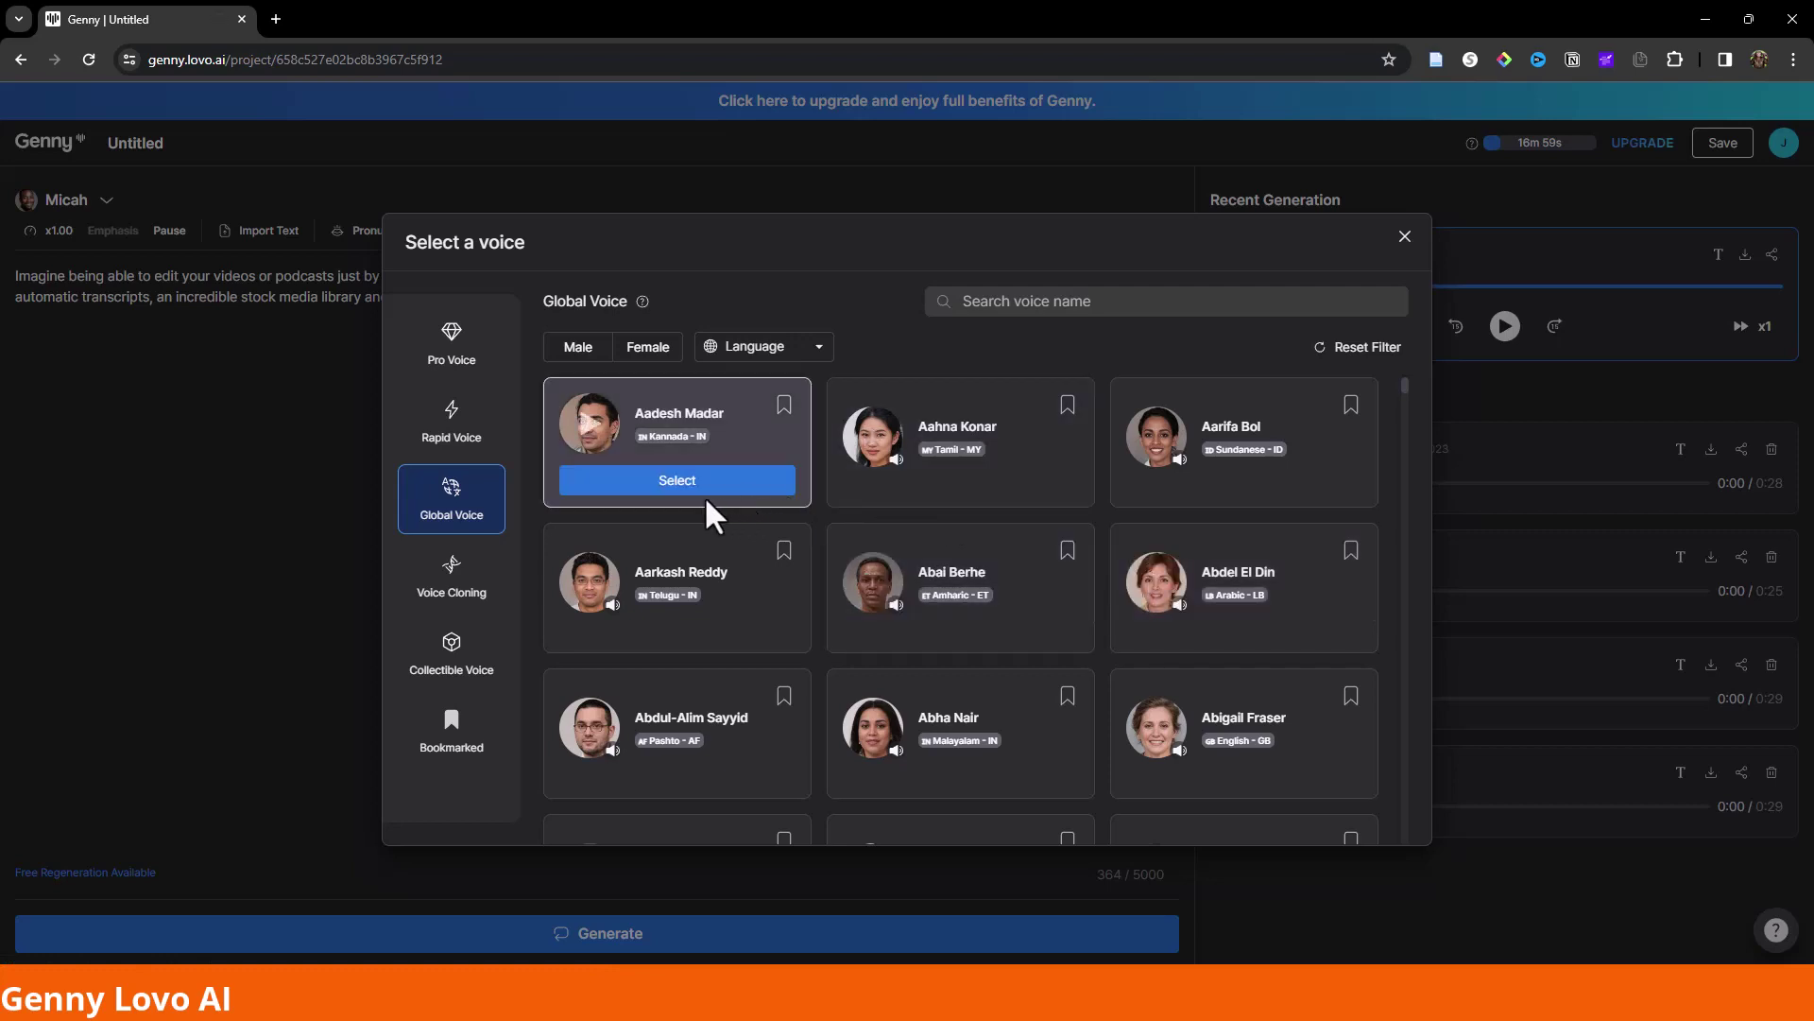
Create a new Advanced Mode project from My workspace.
click(652, 484)
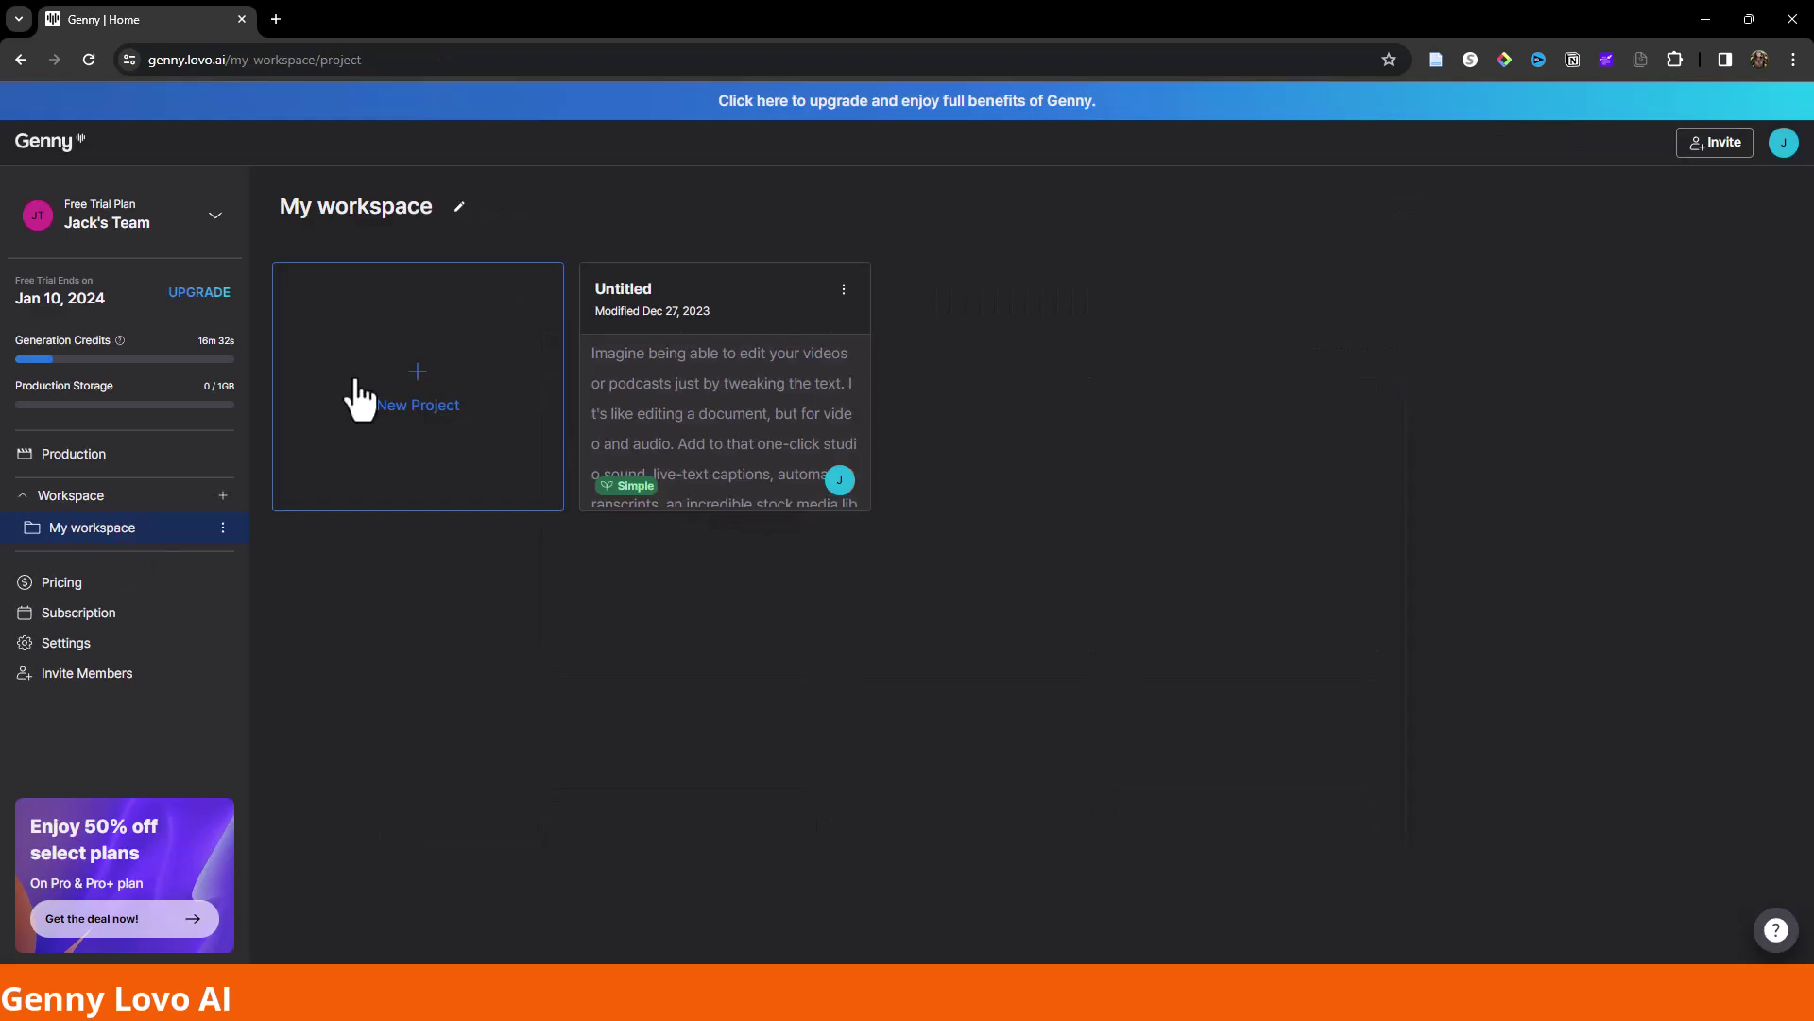
click(421, 401)
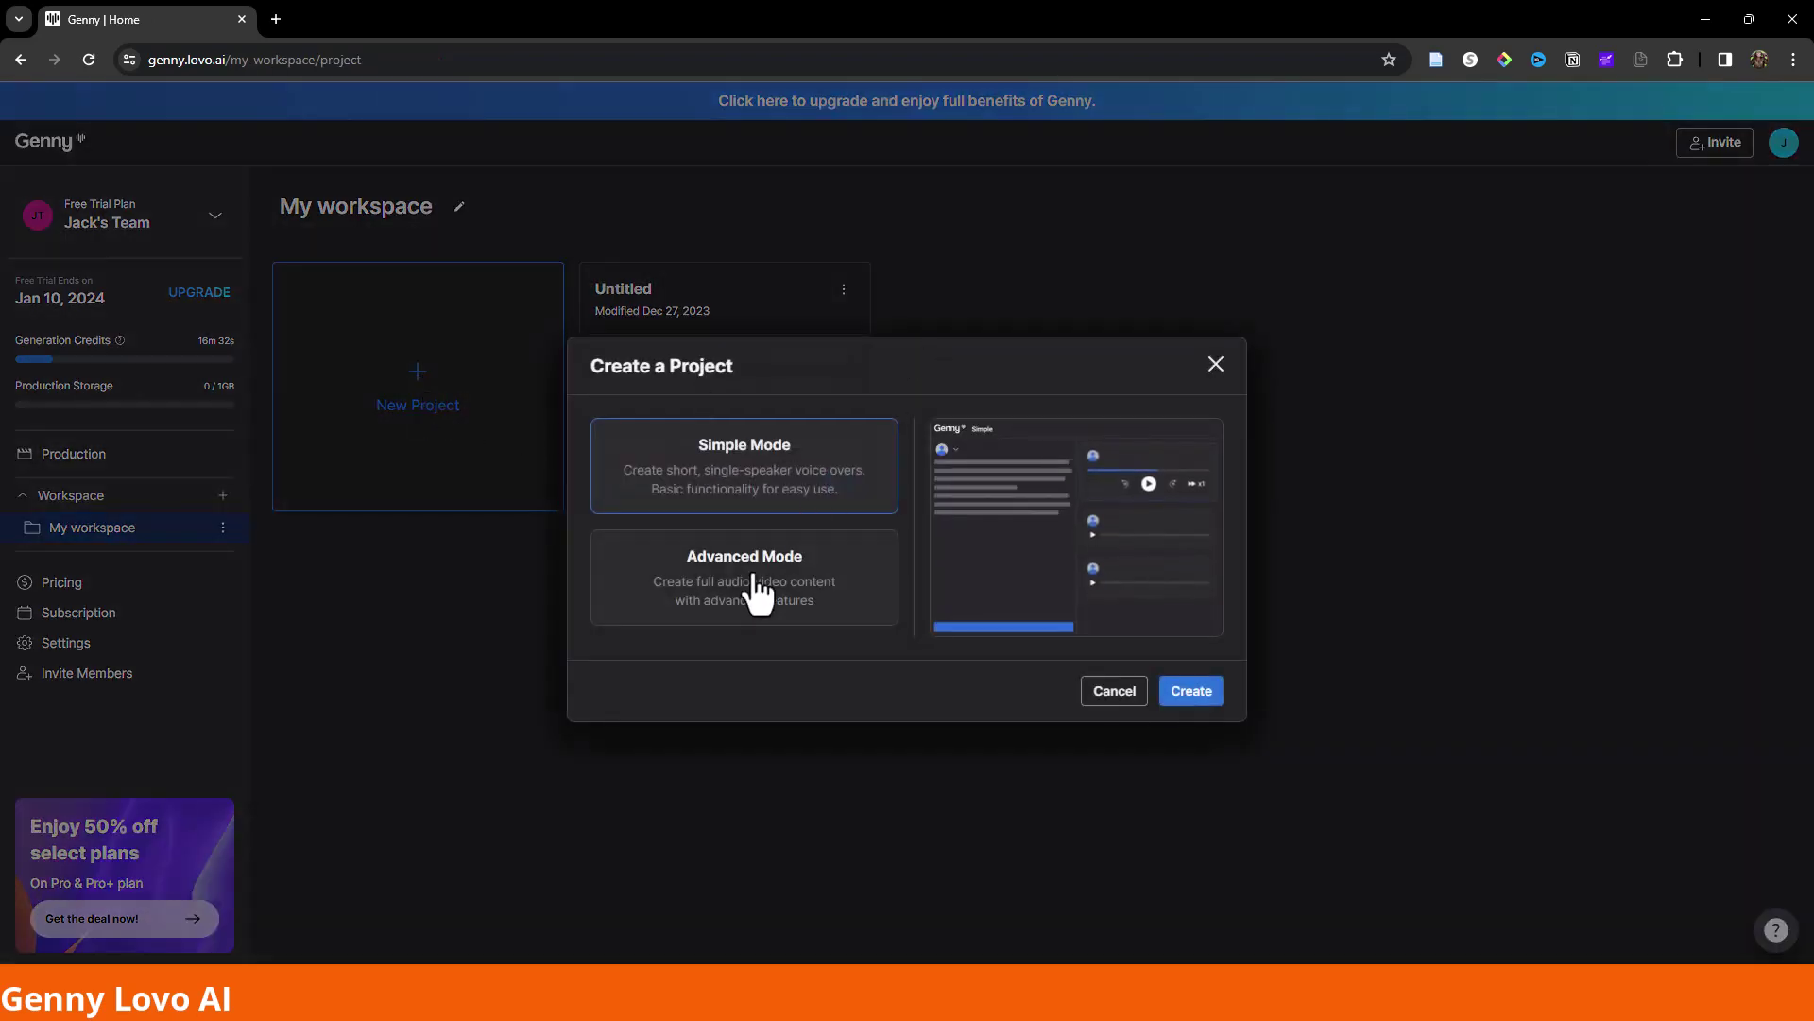
click(648, 613)
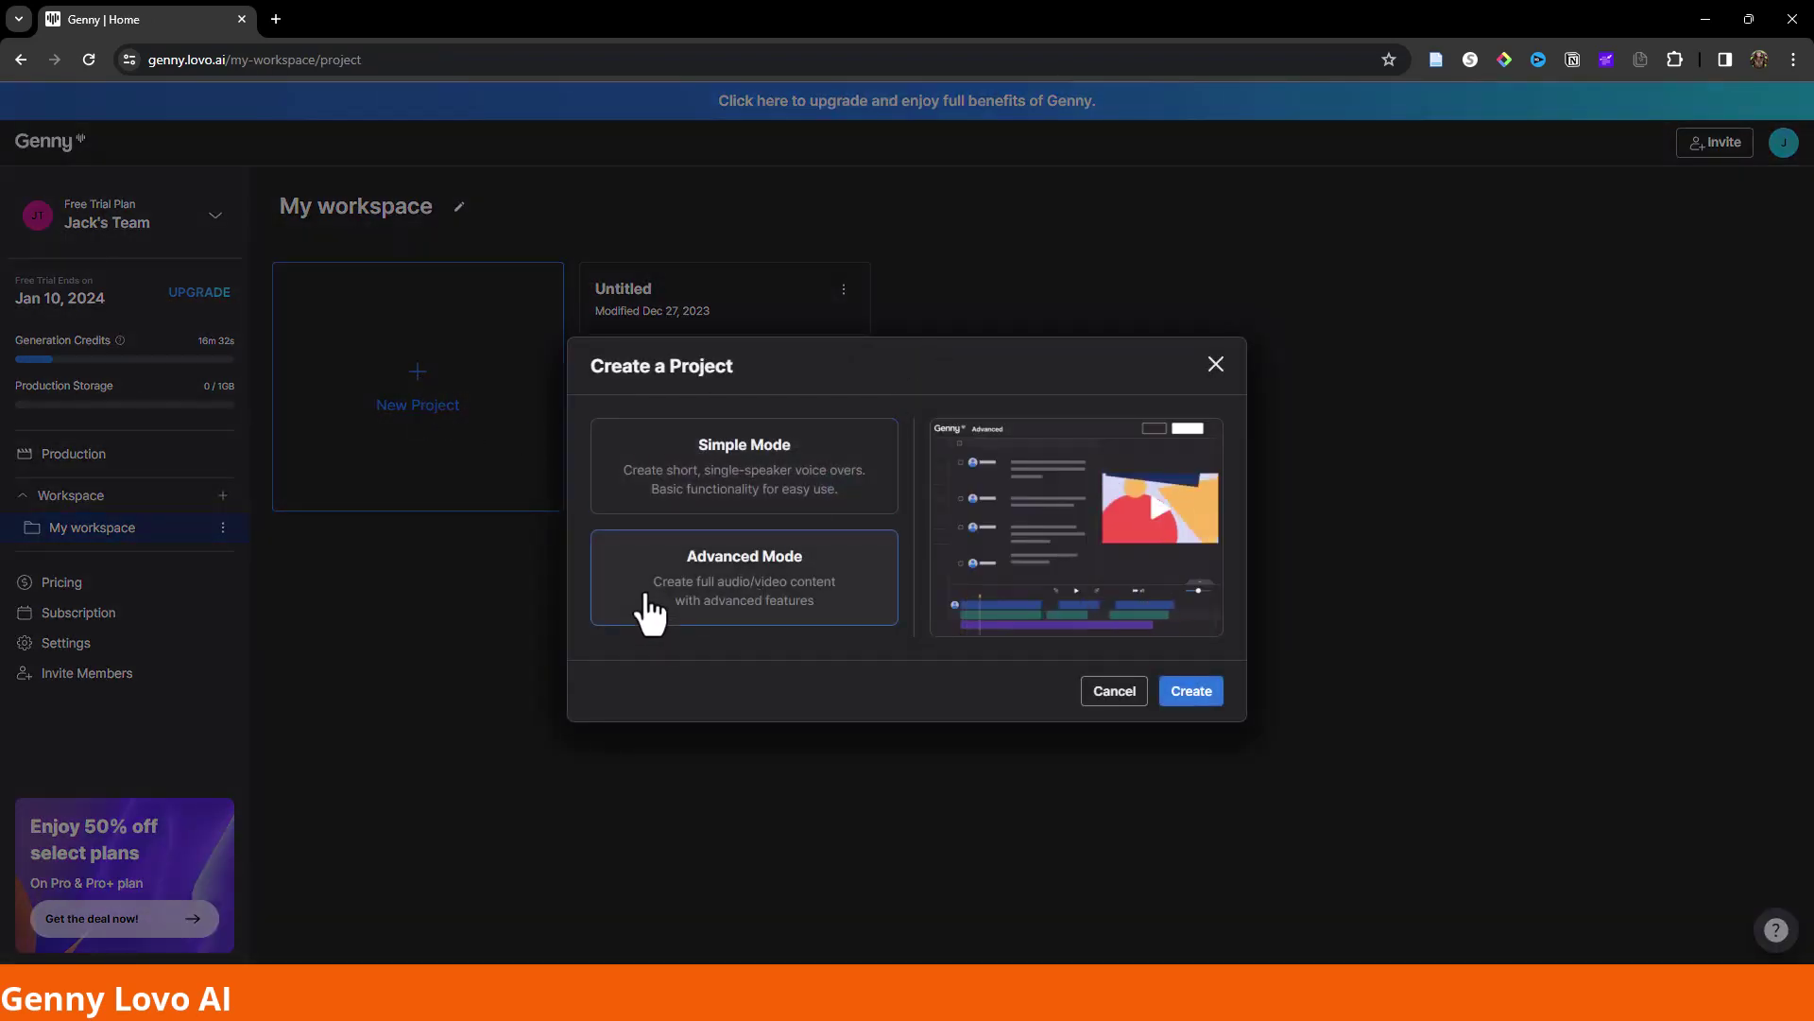
click(1207, 695)
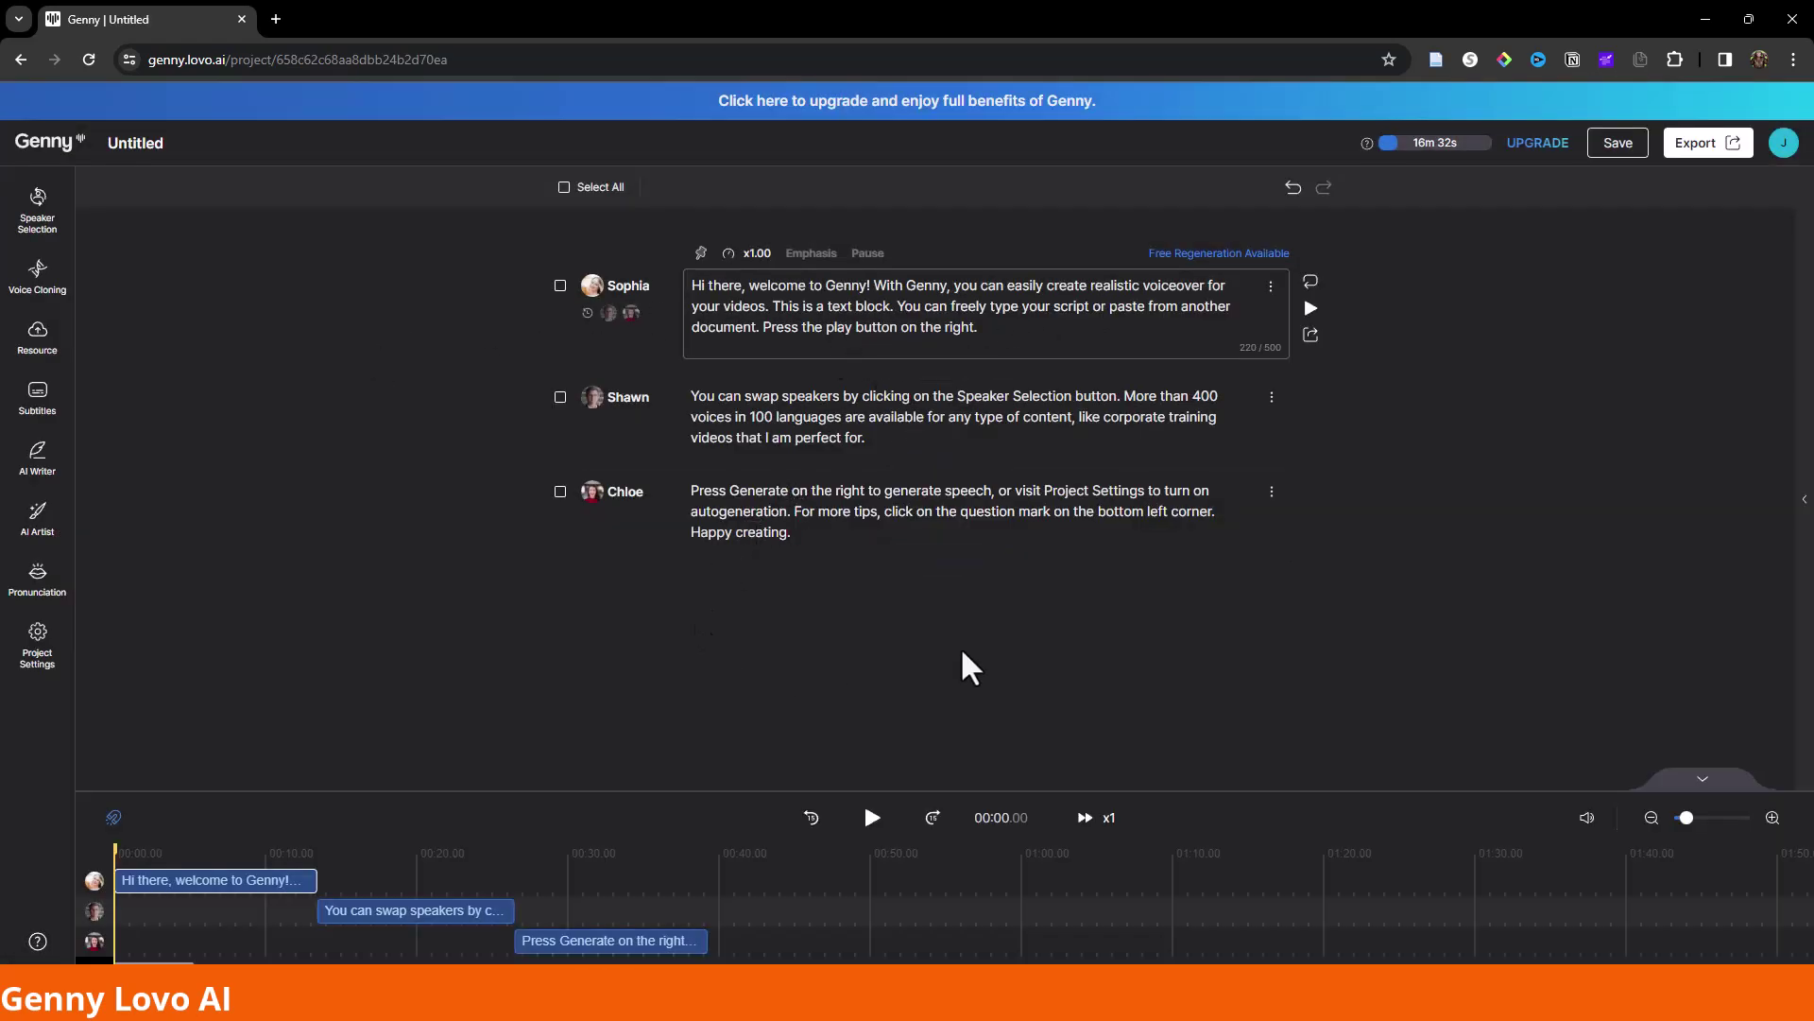
Add the fireworks pig stock image from Resource and lengthen its timeline clip.
click(55, 342)
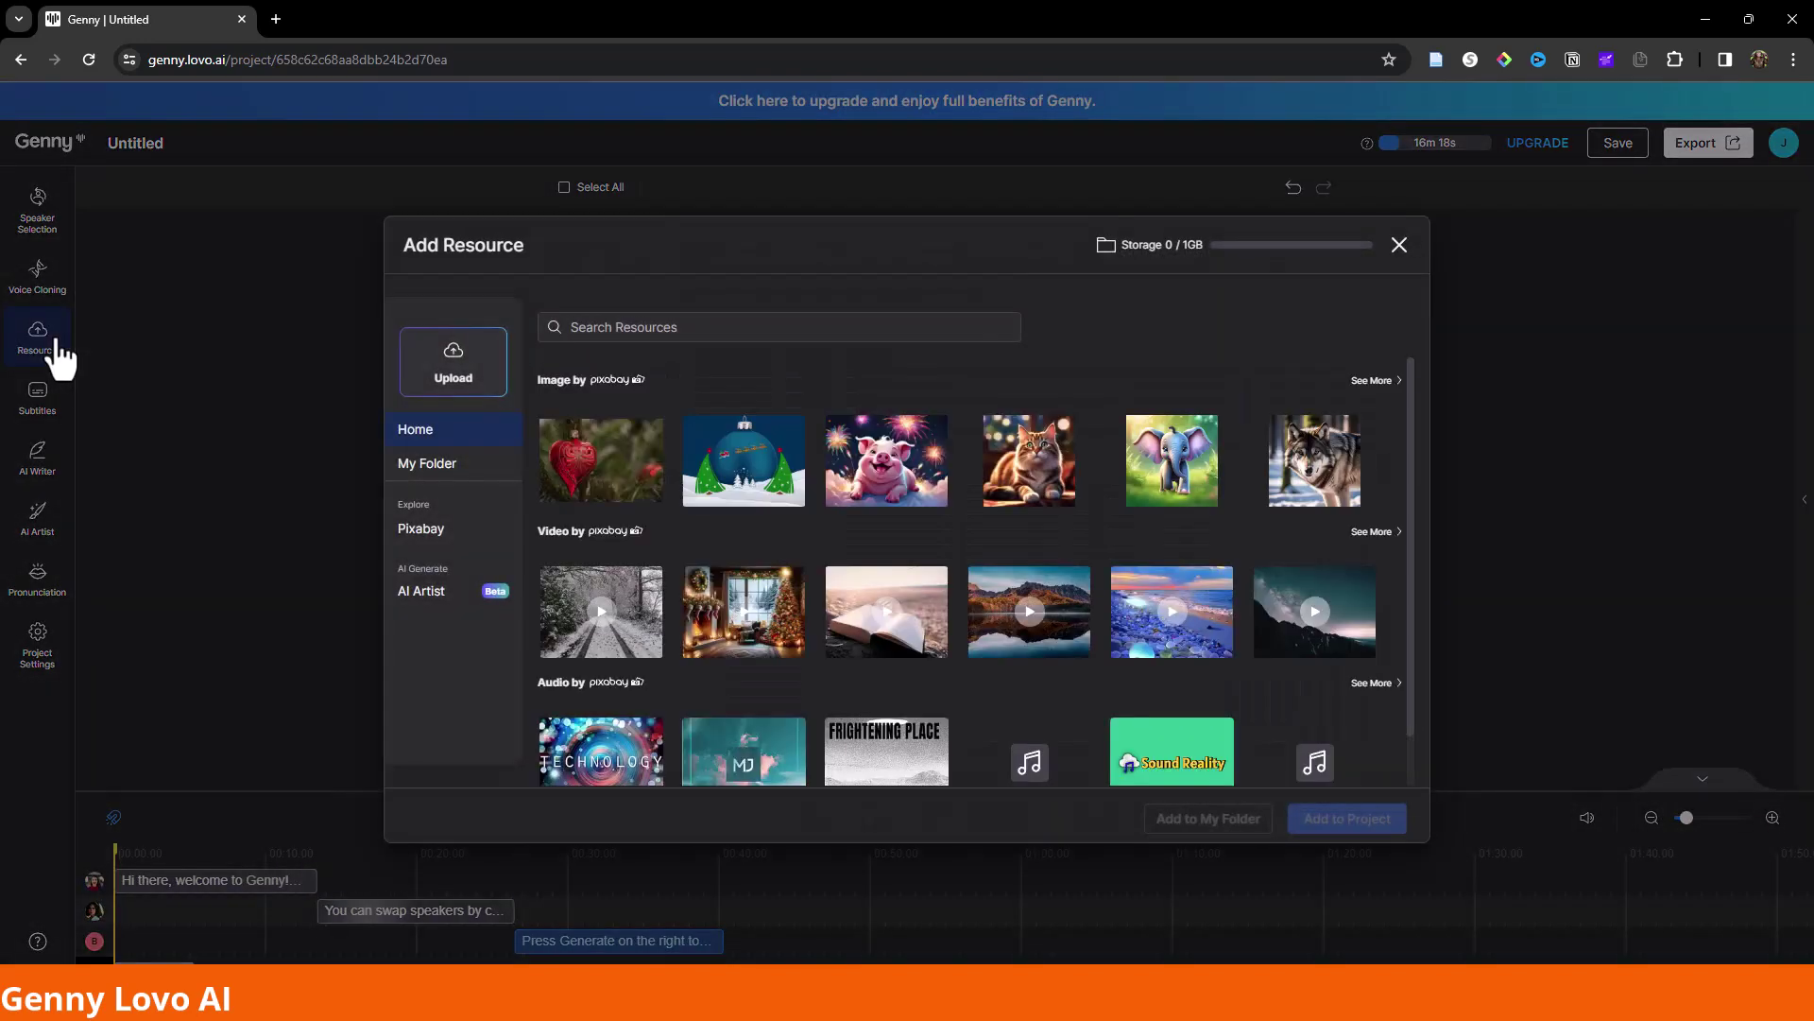
click(896, 490)
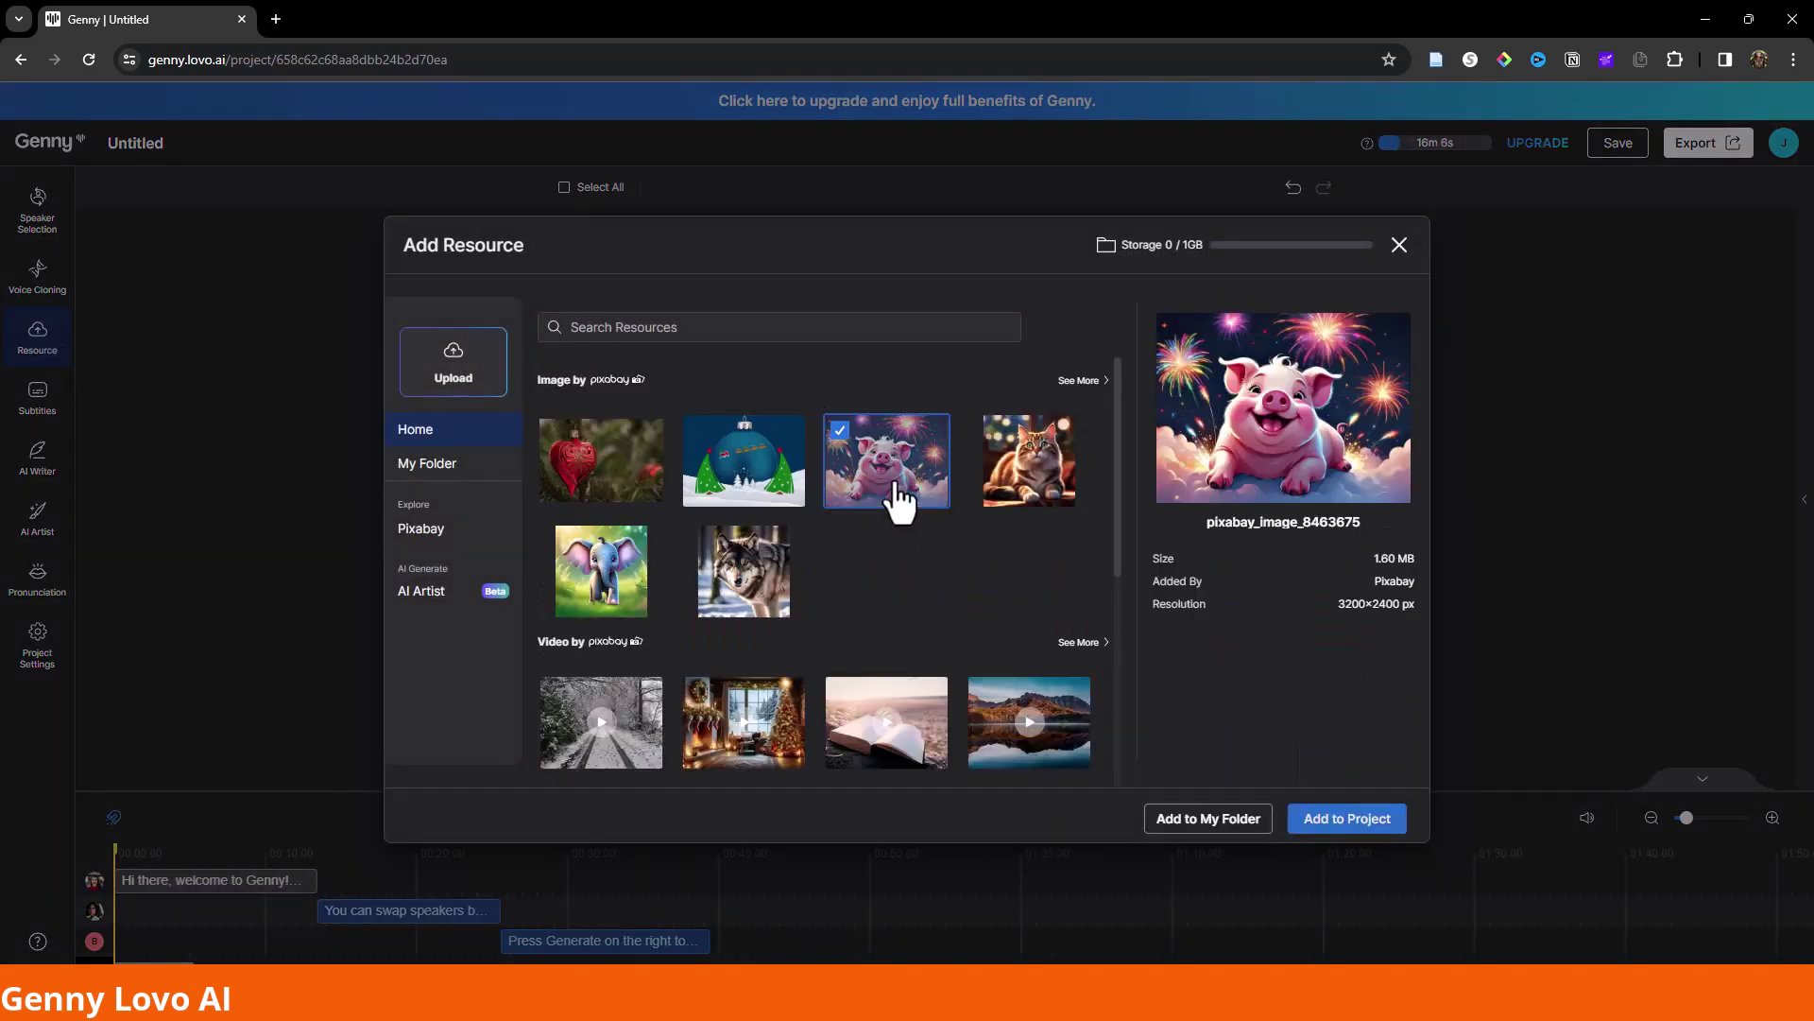
click(1352, 824)
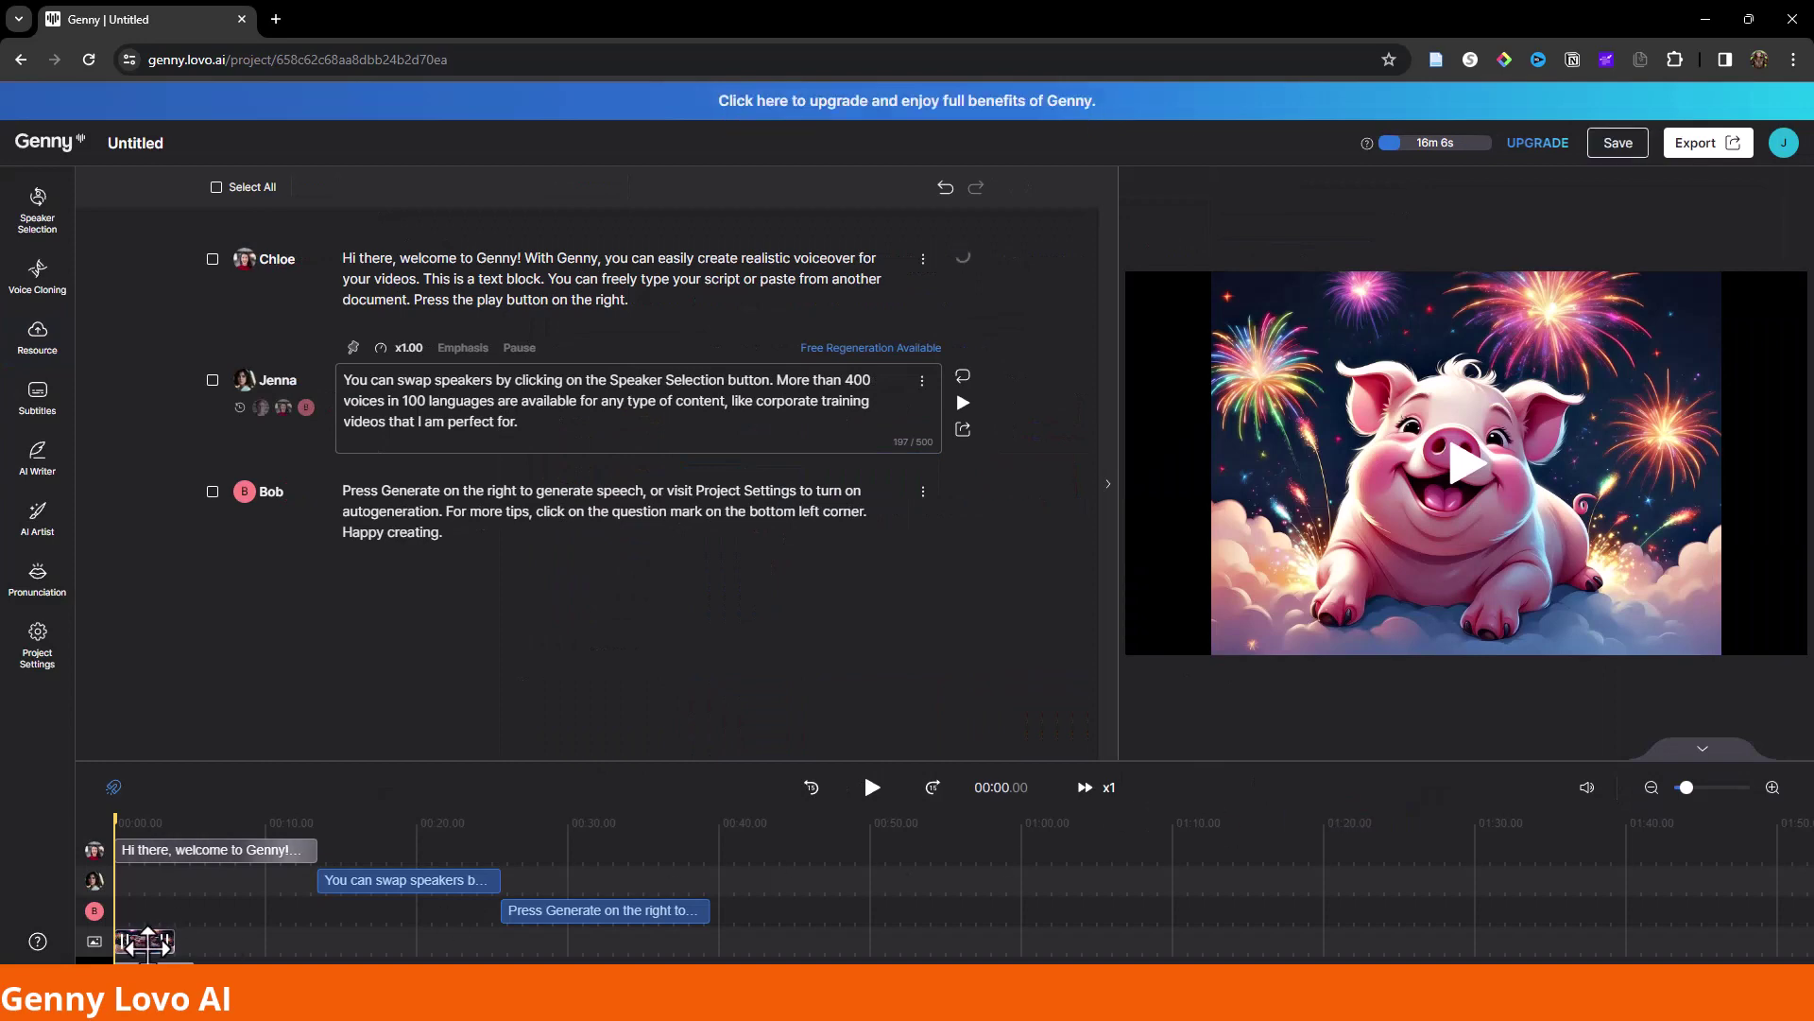
drag(174, 940, 317, 938)
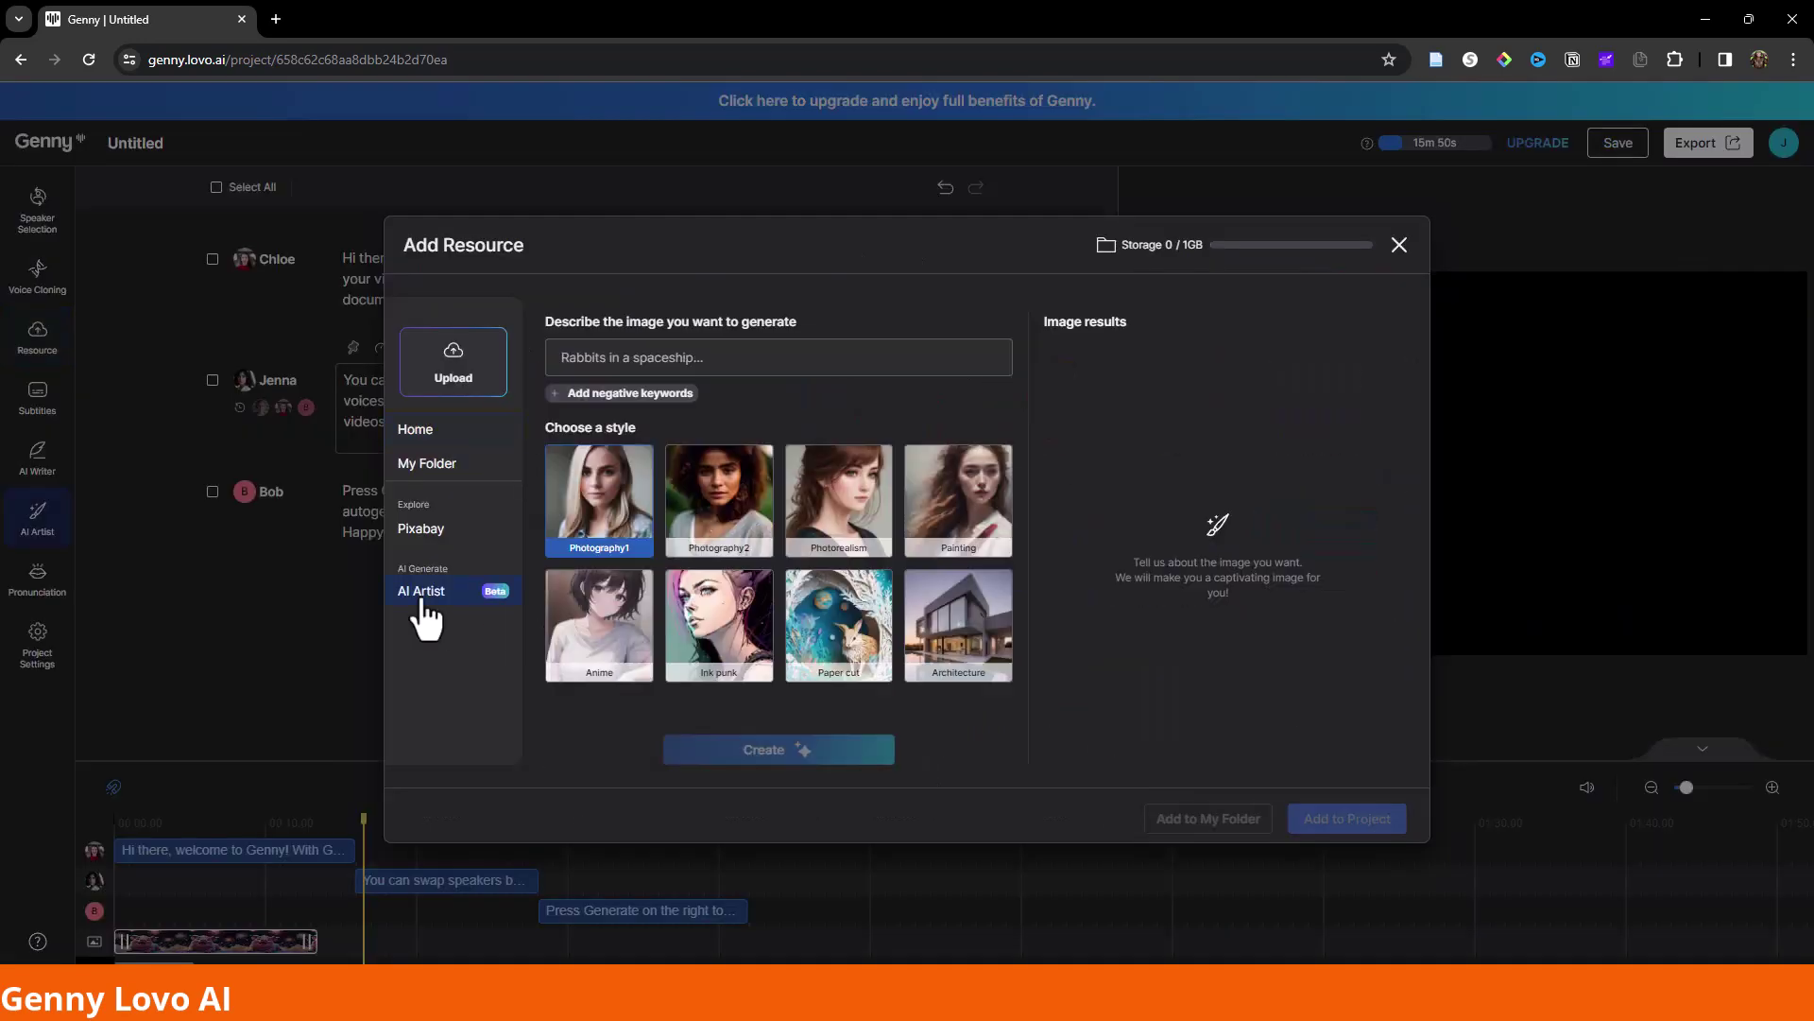
Generate 'Rabbits in a spaceship' images in Photography2 style and add the third result to the project.
click(735, 364)
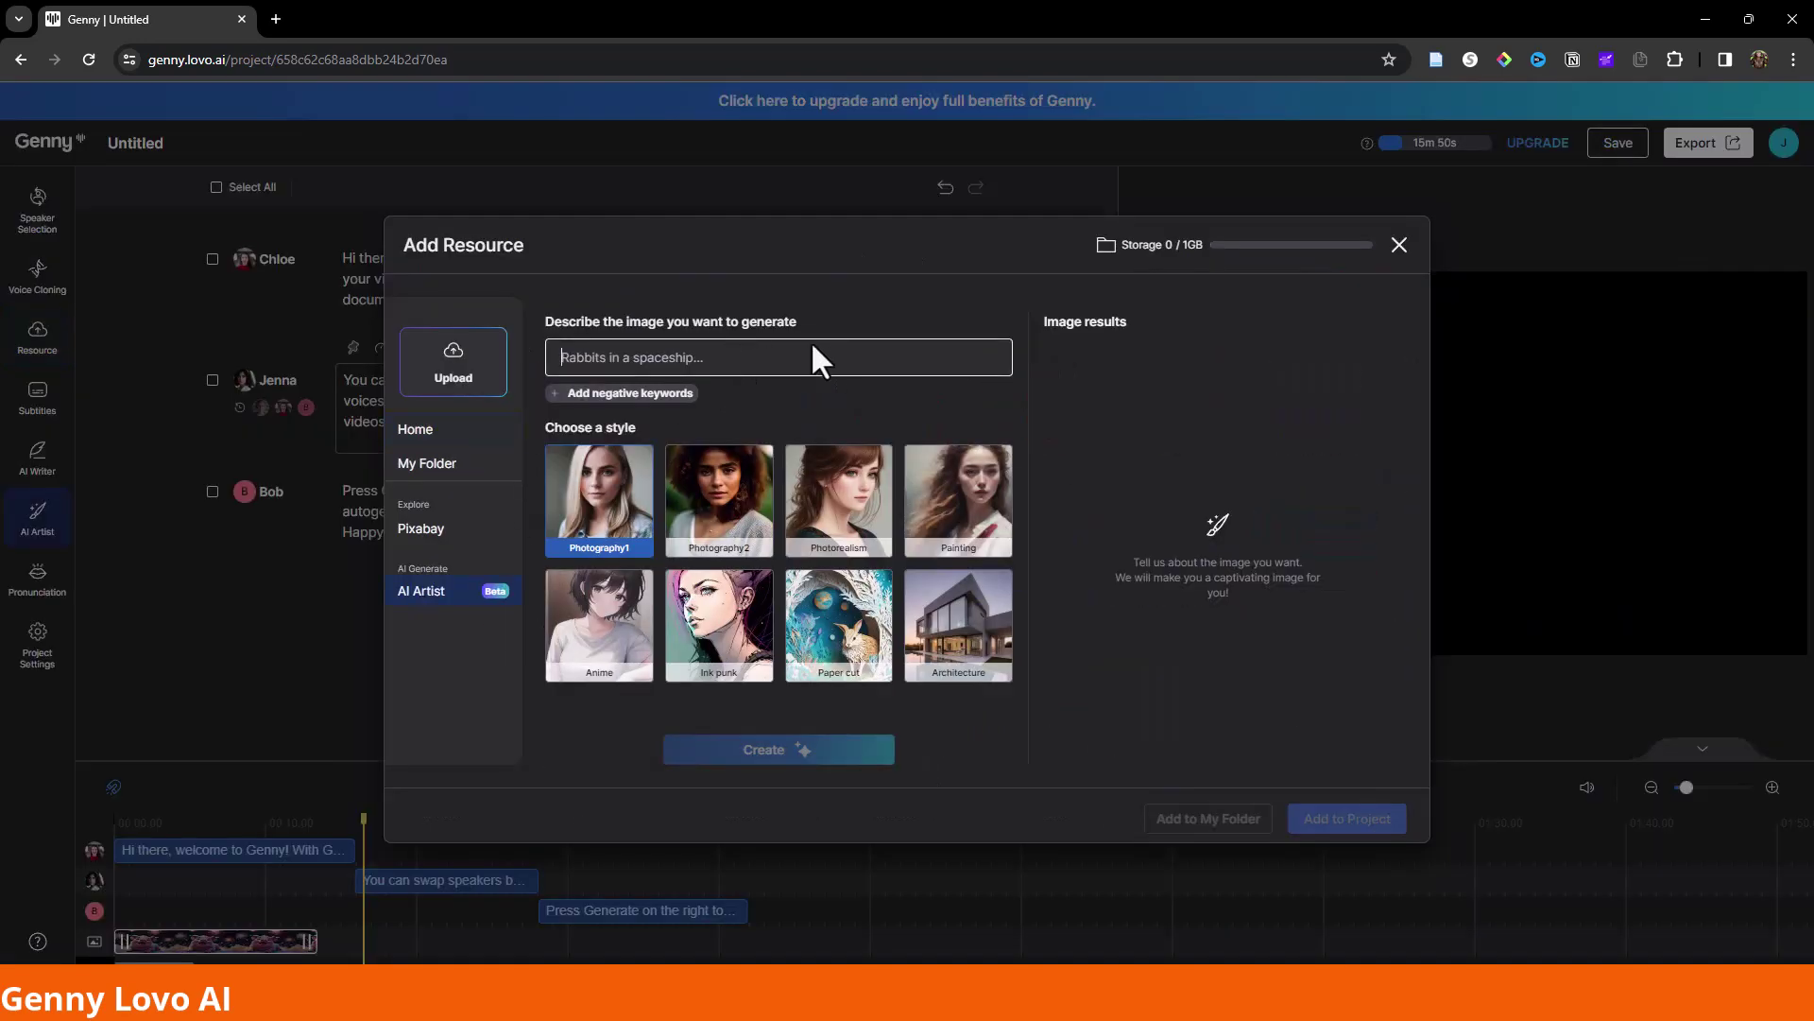
text(Rabbits in a spaceship)
click(718, 501)
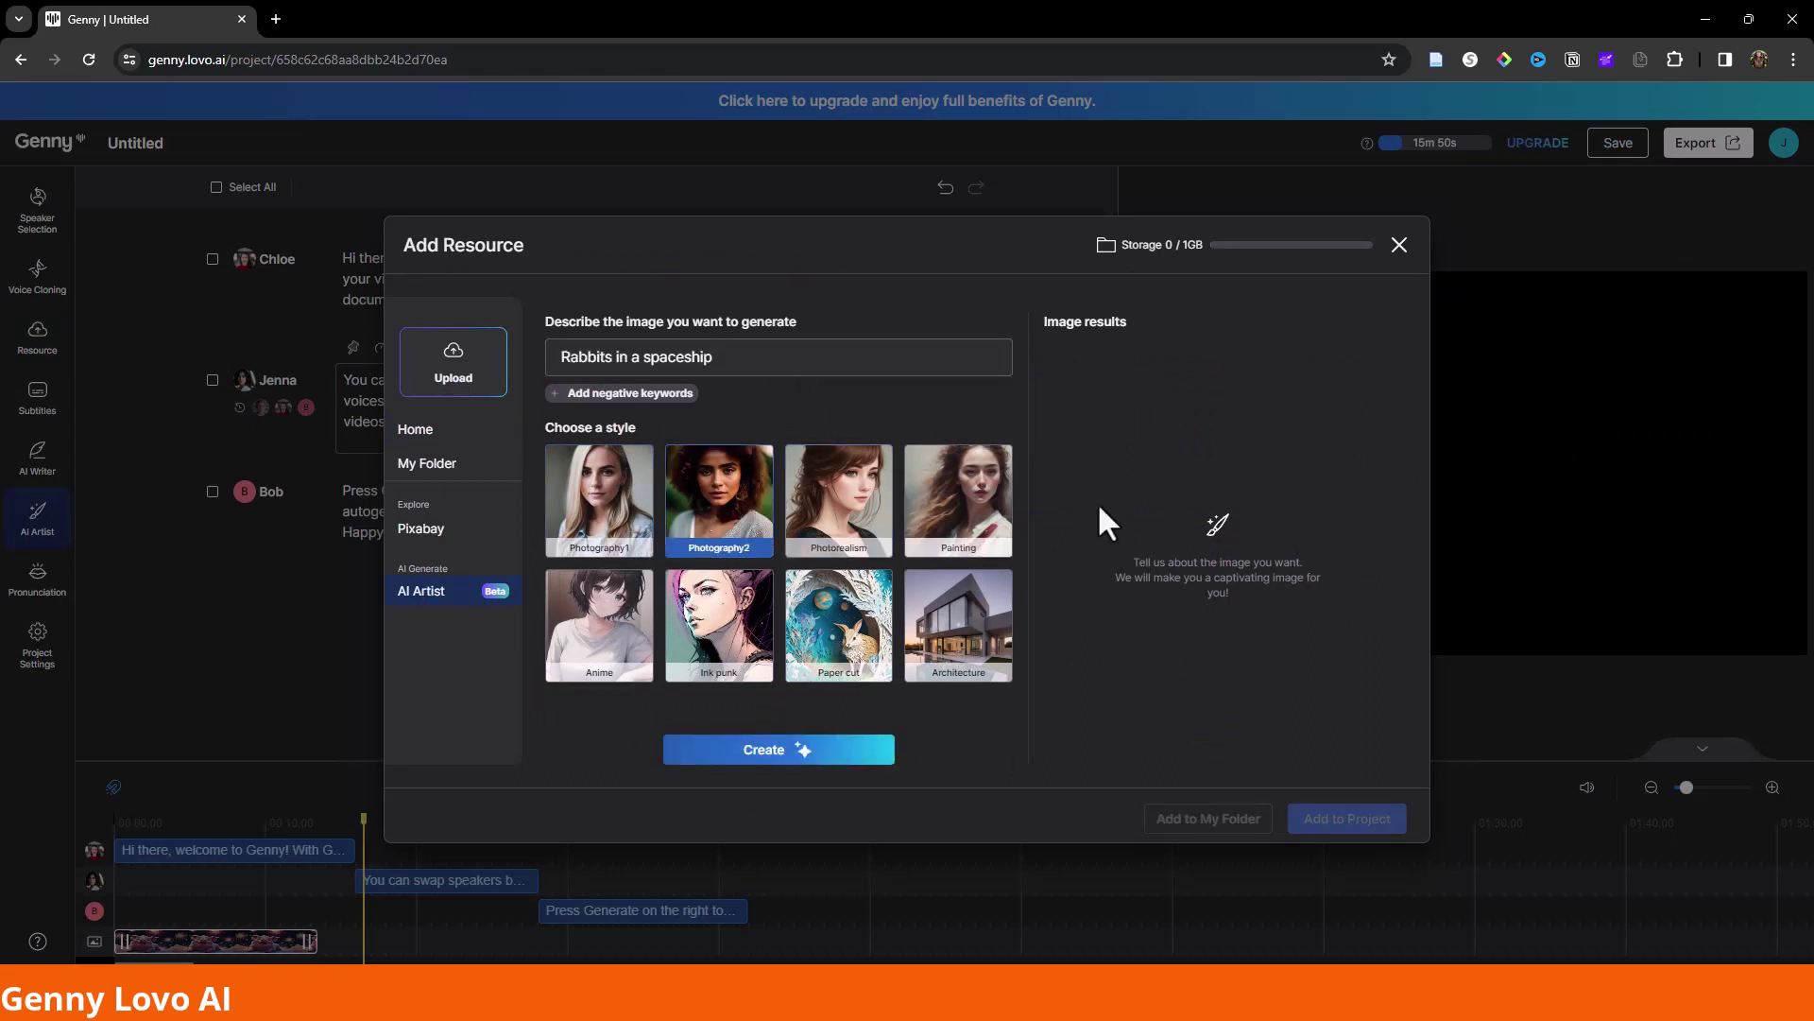
click(812, 756)
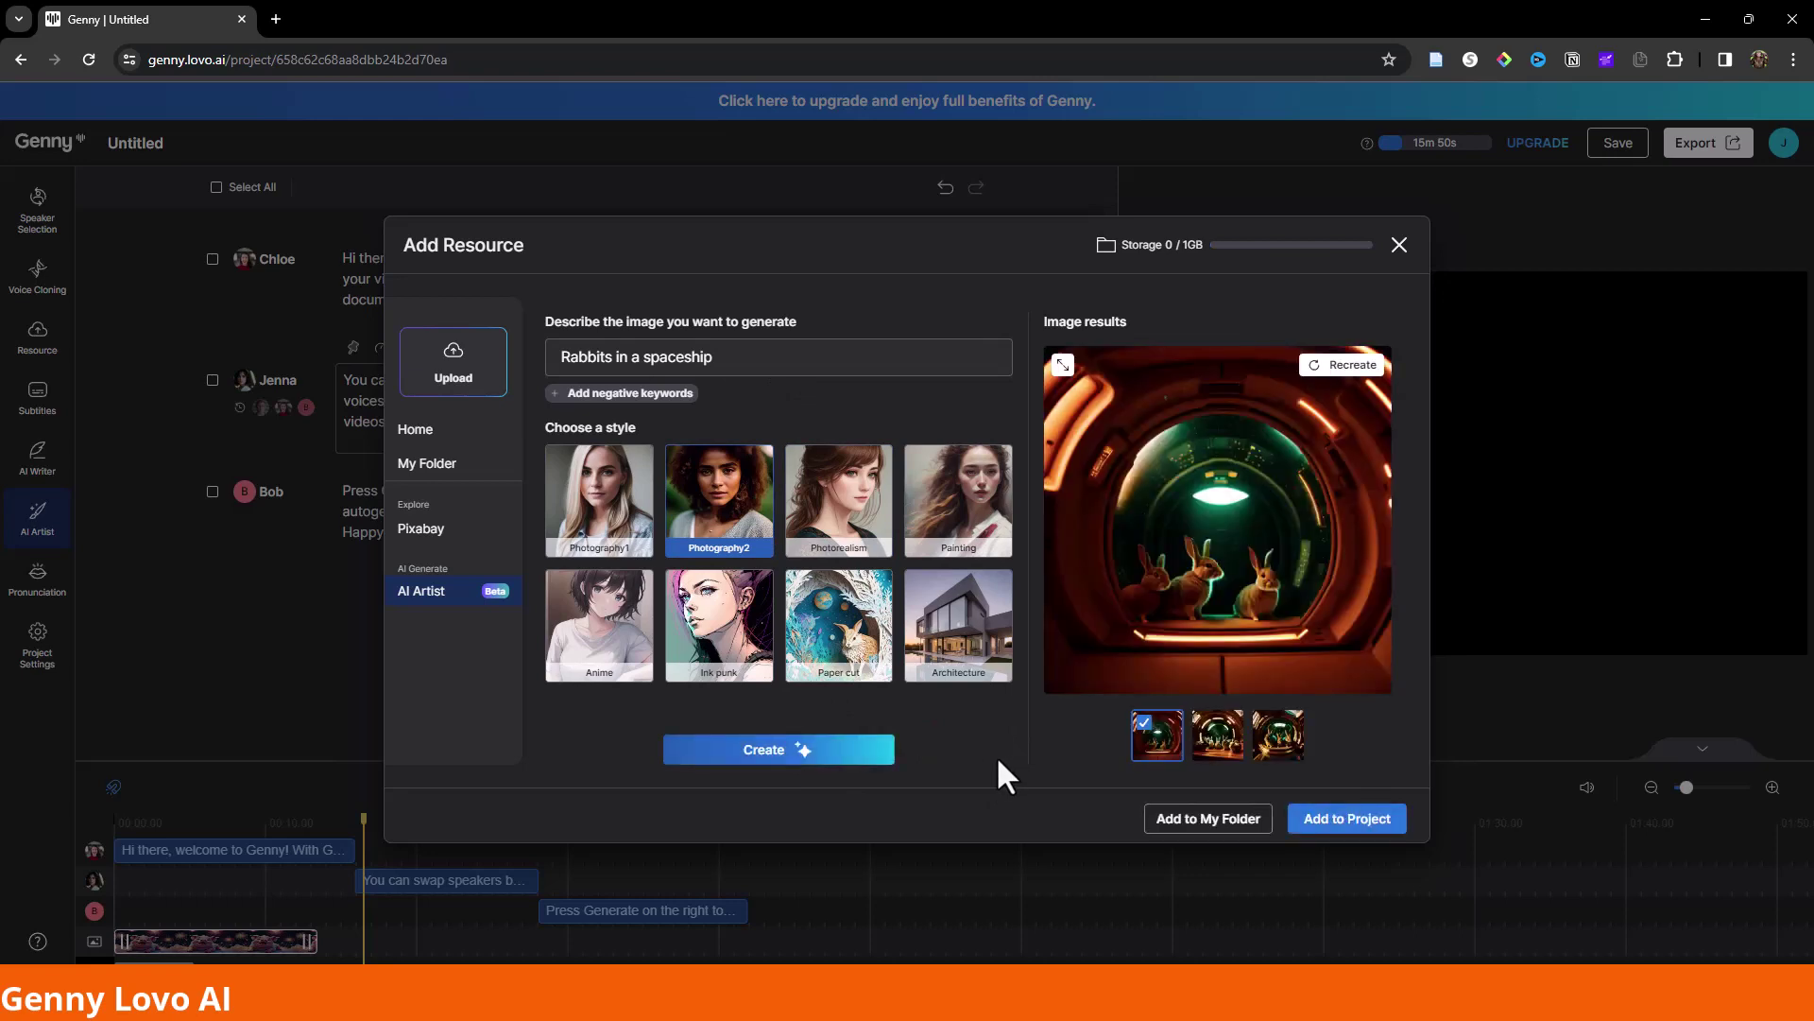
click(1218, 735)
click(1278, 738)
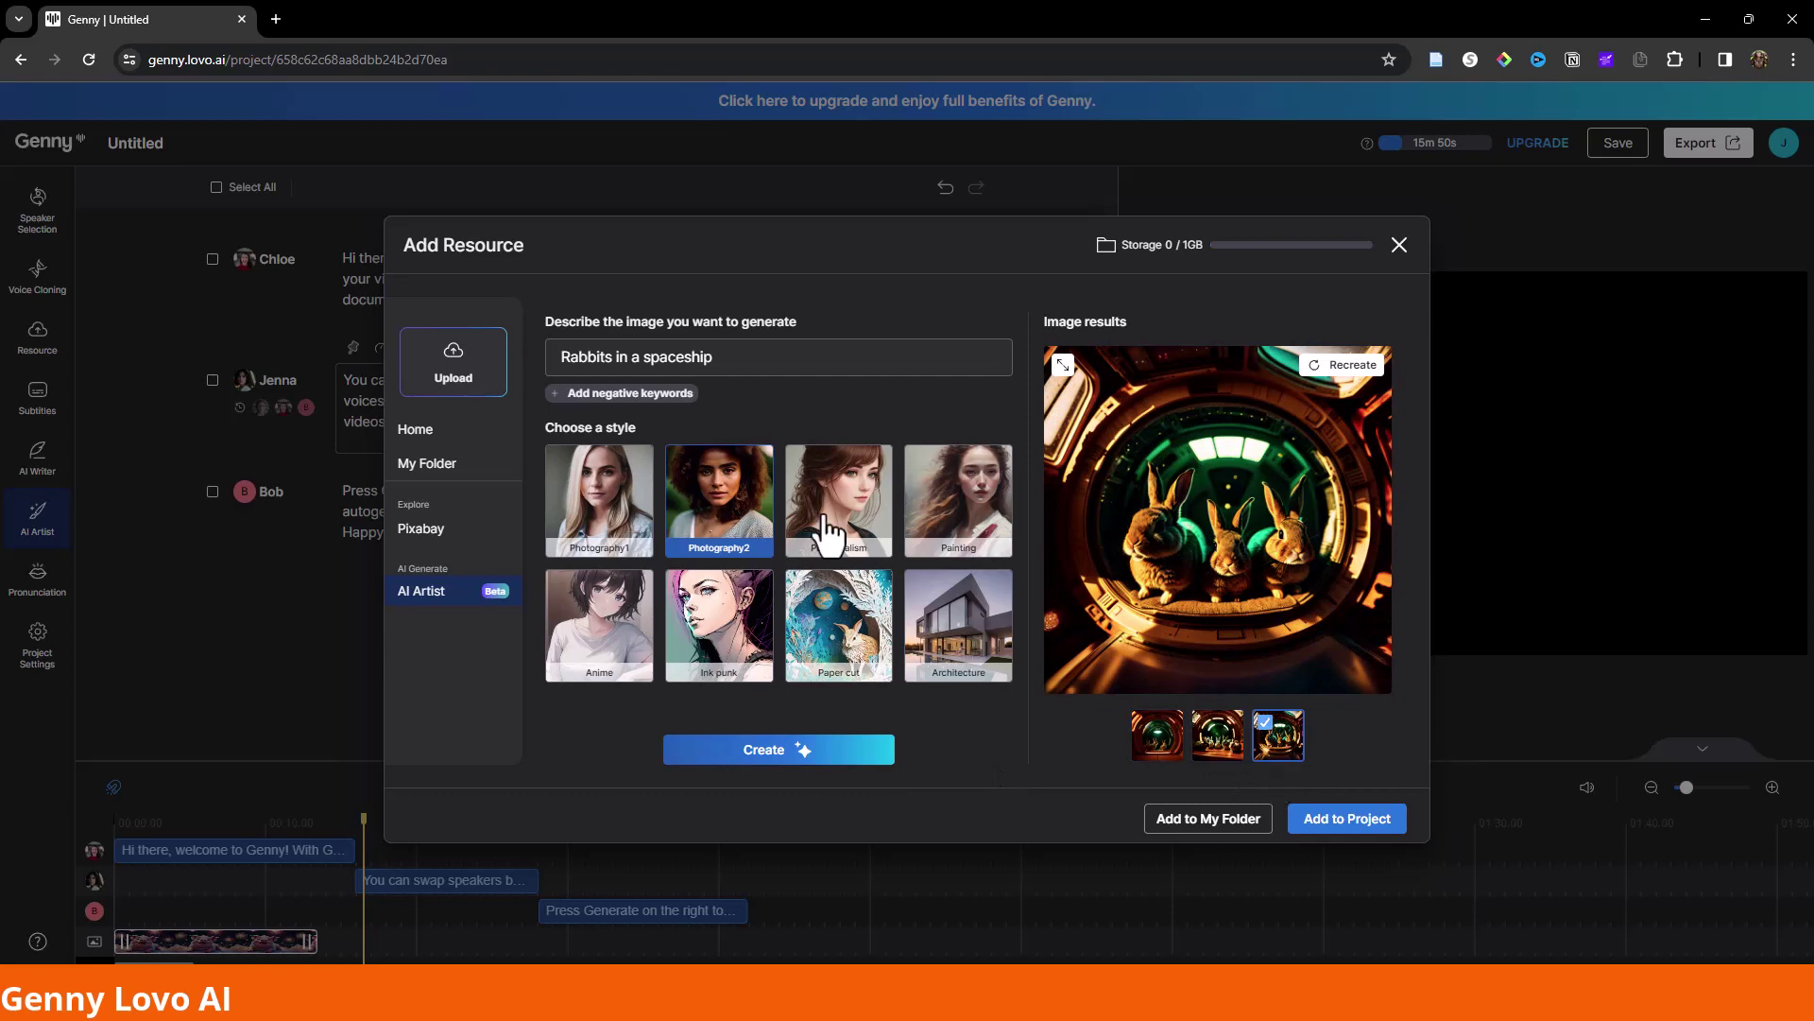
click(1347, 818)
Create subtitles from the script text blocks using TTS to Subtitles with a bold style preset.
click(49, 400)
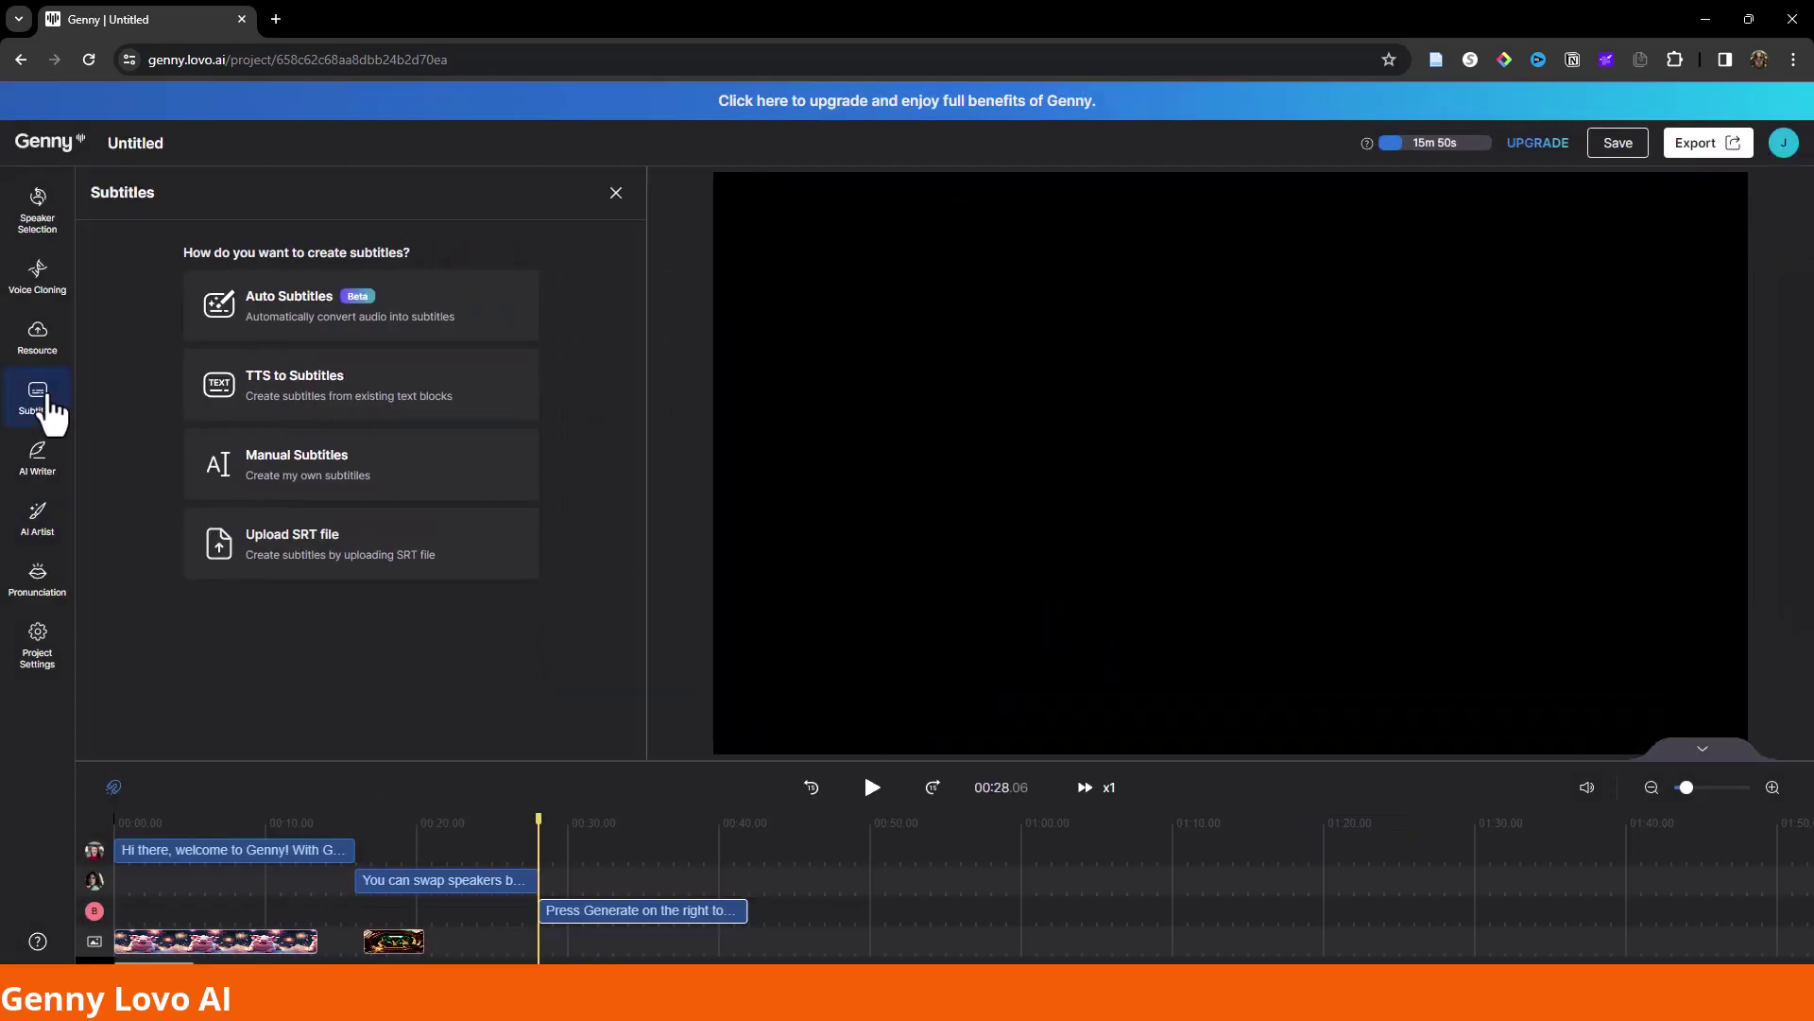
click(327, 321)
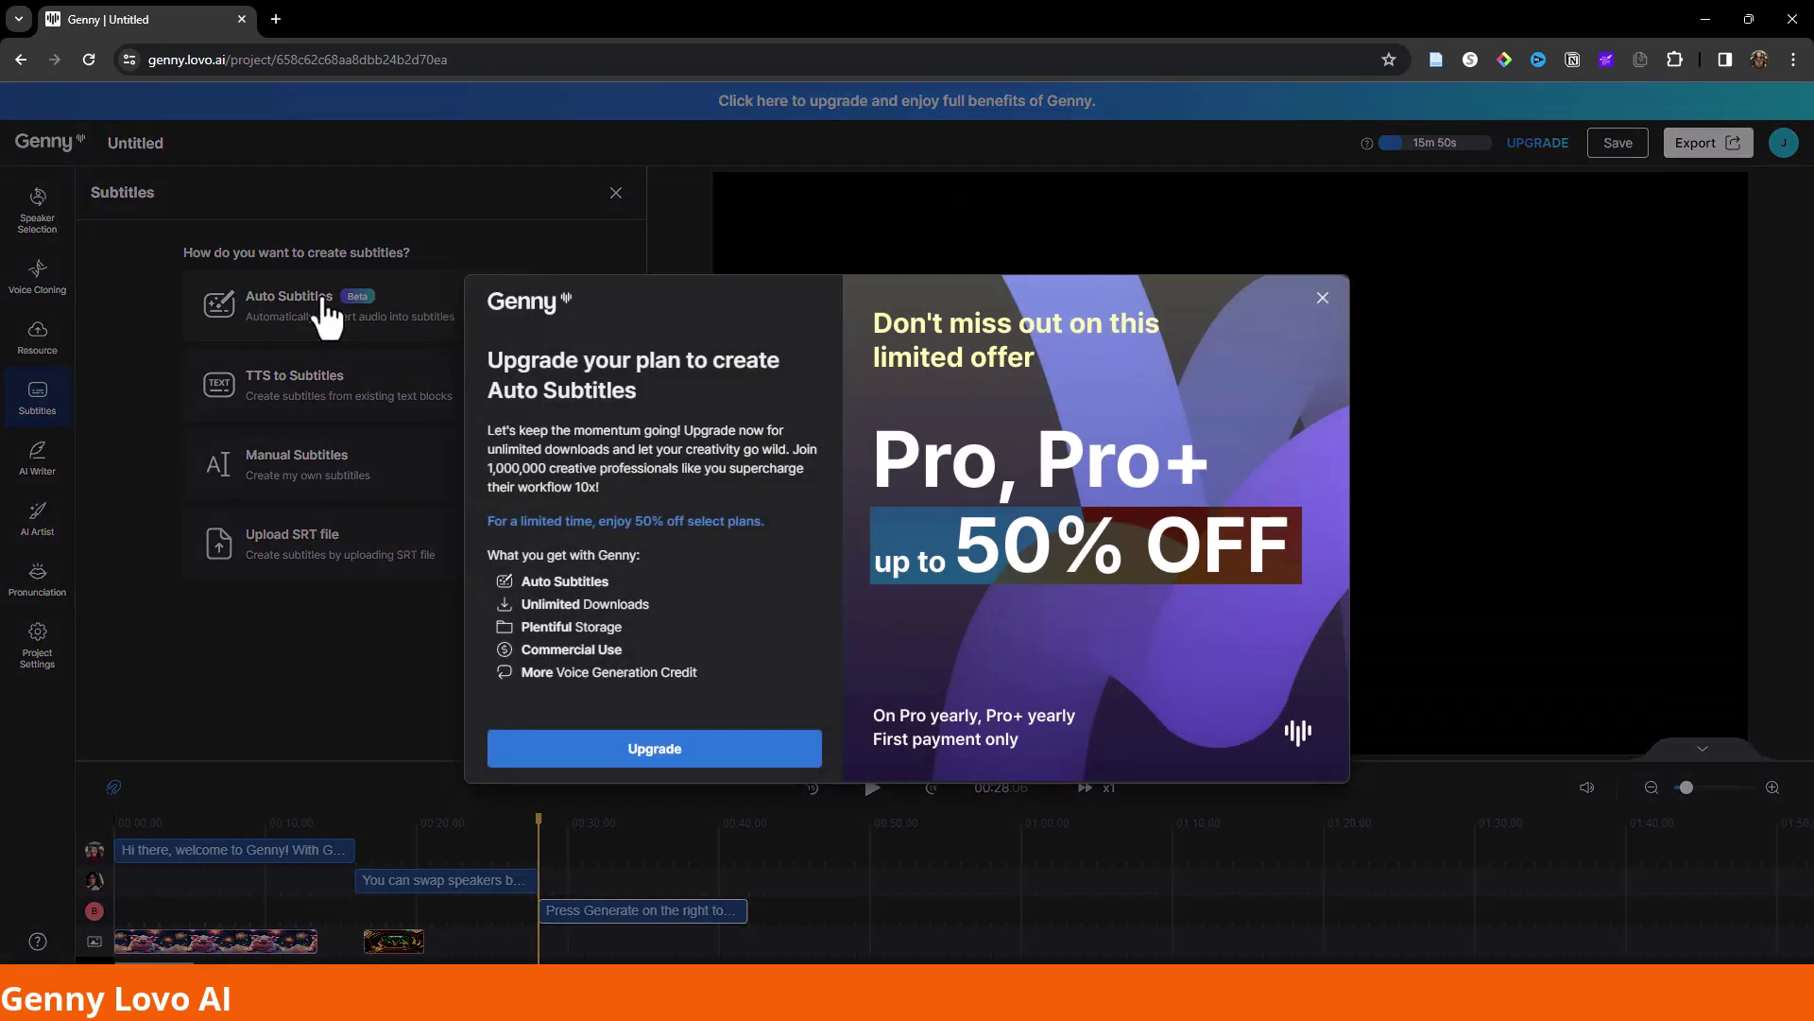
click(406, 317)
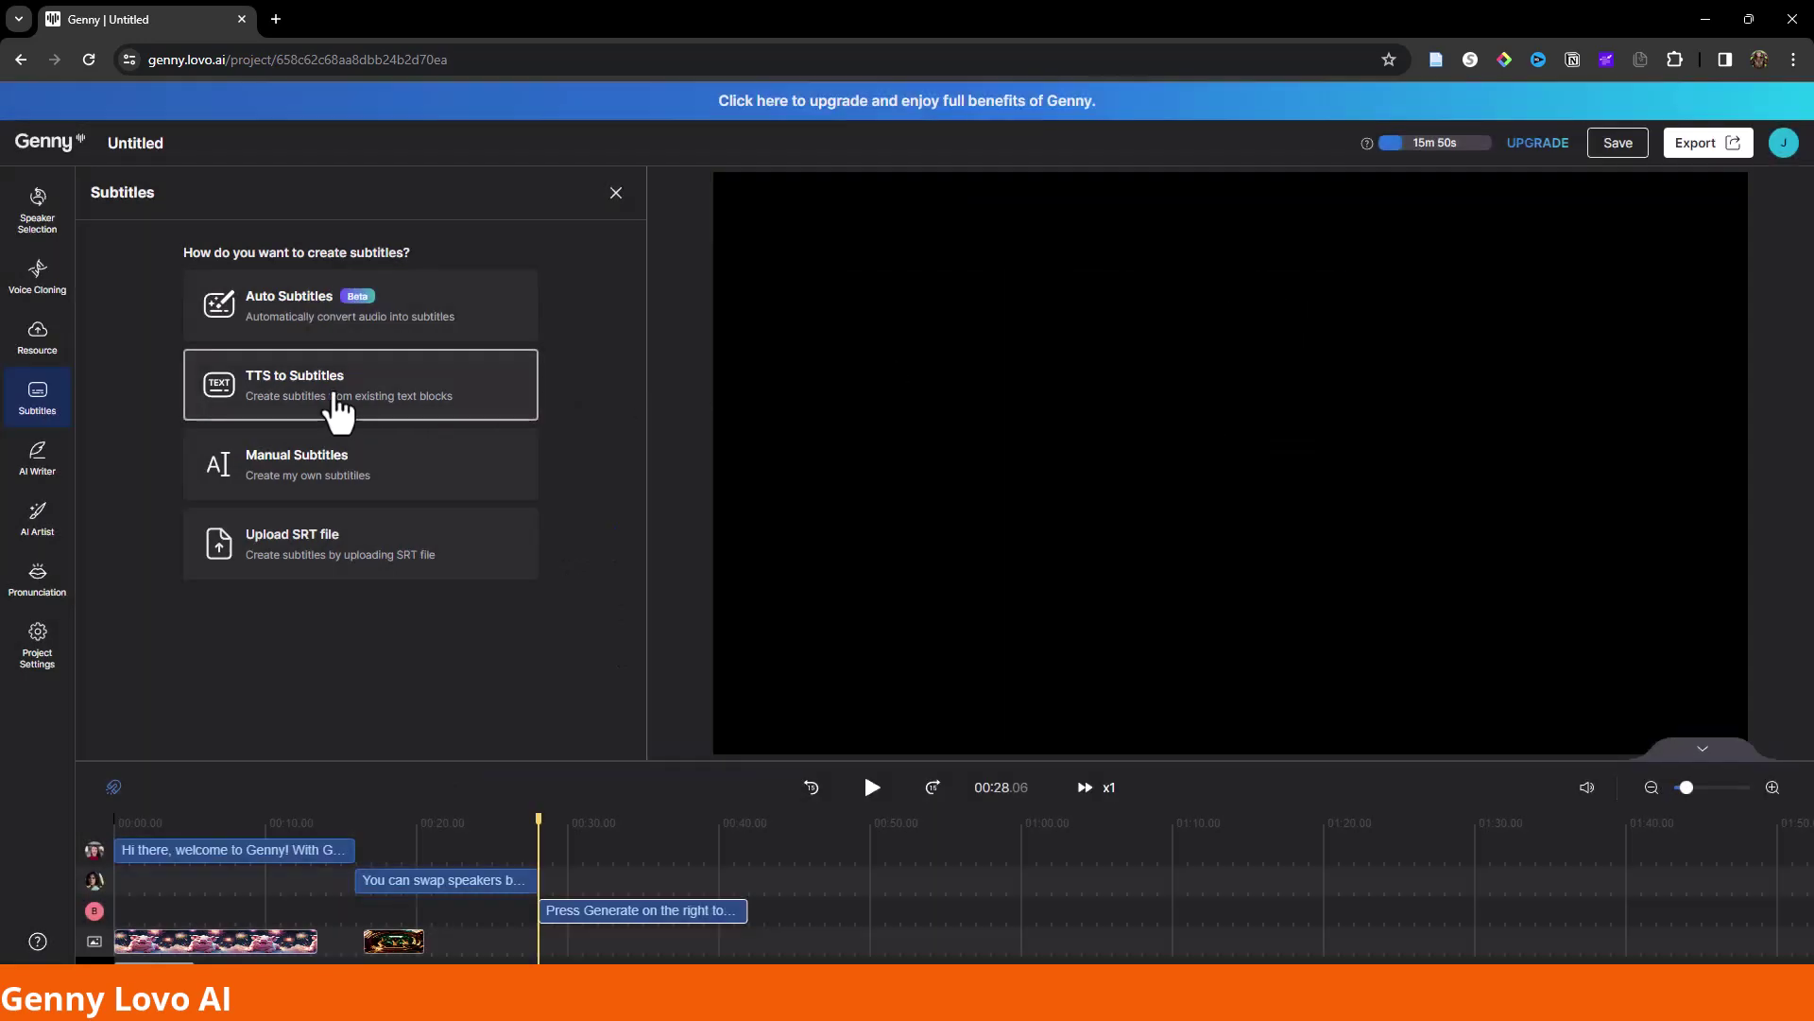
click(339, 409)
click(671, 249)
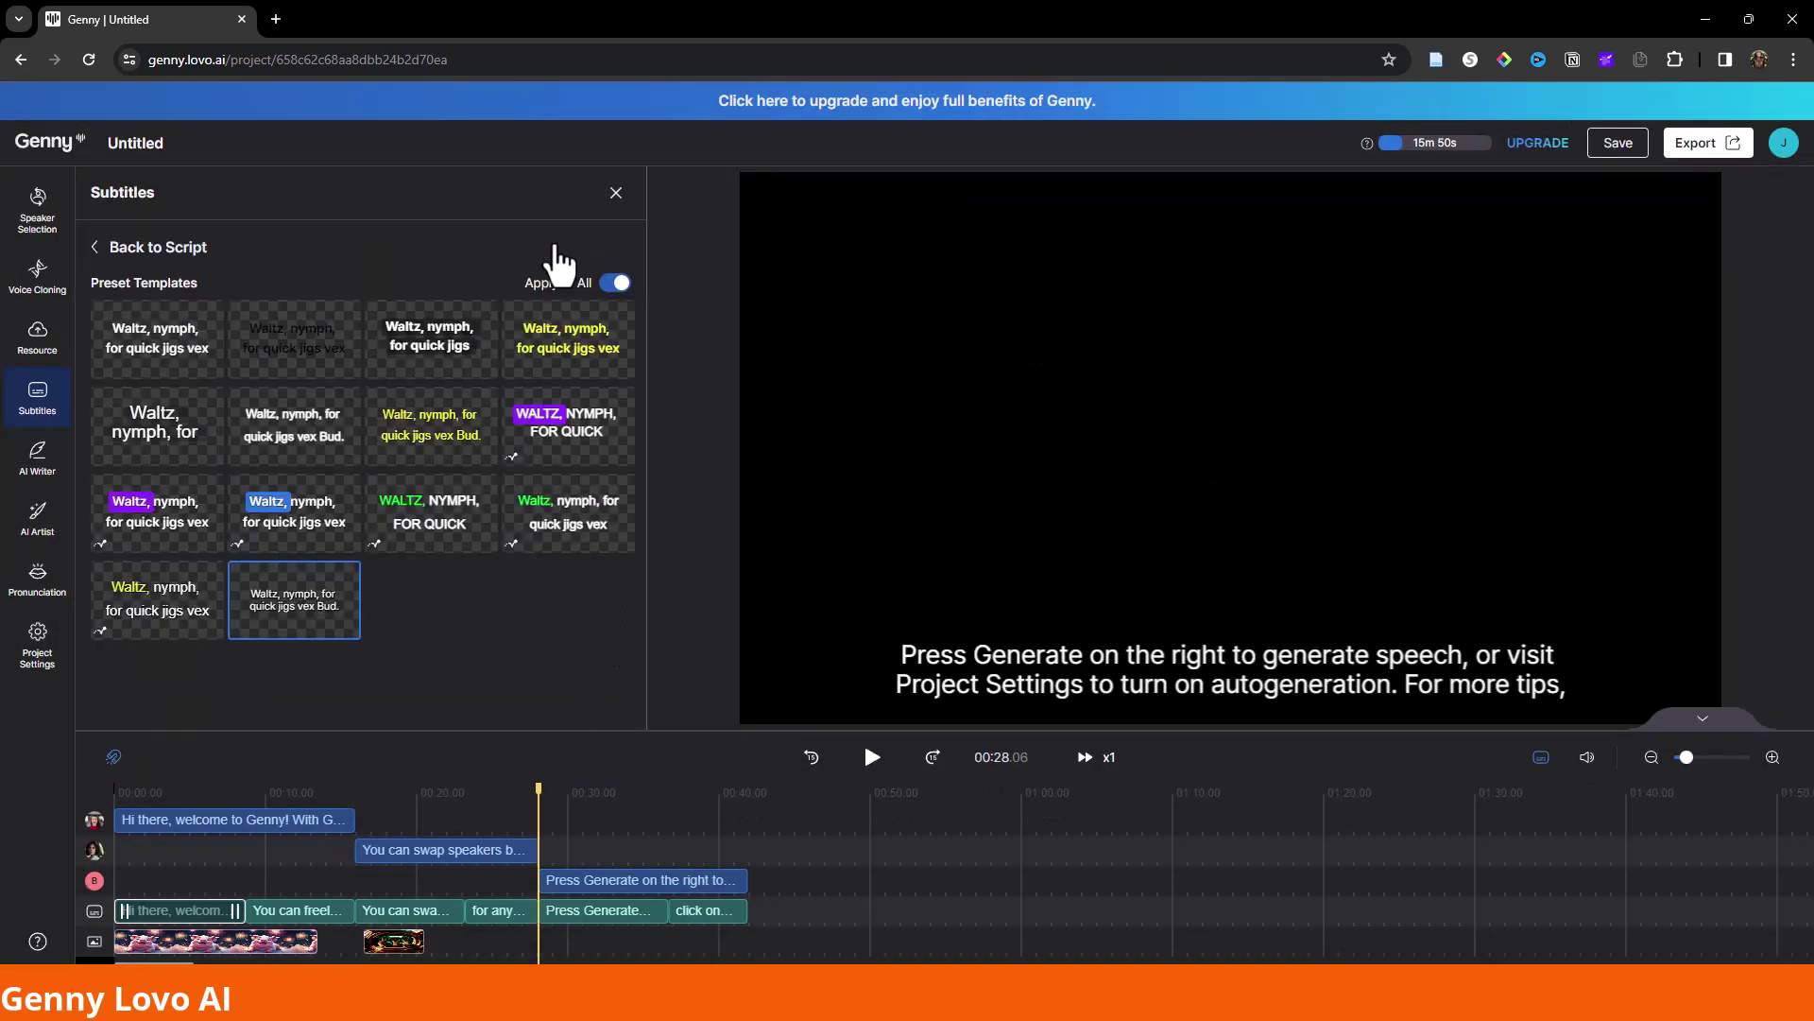
click(154, 614)
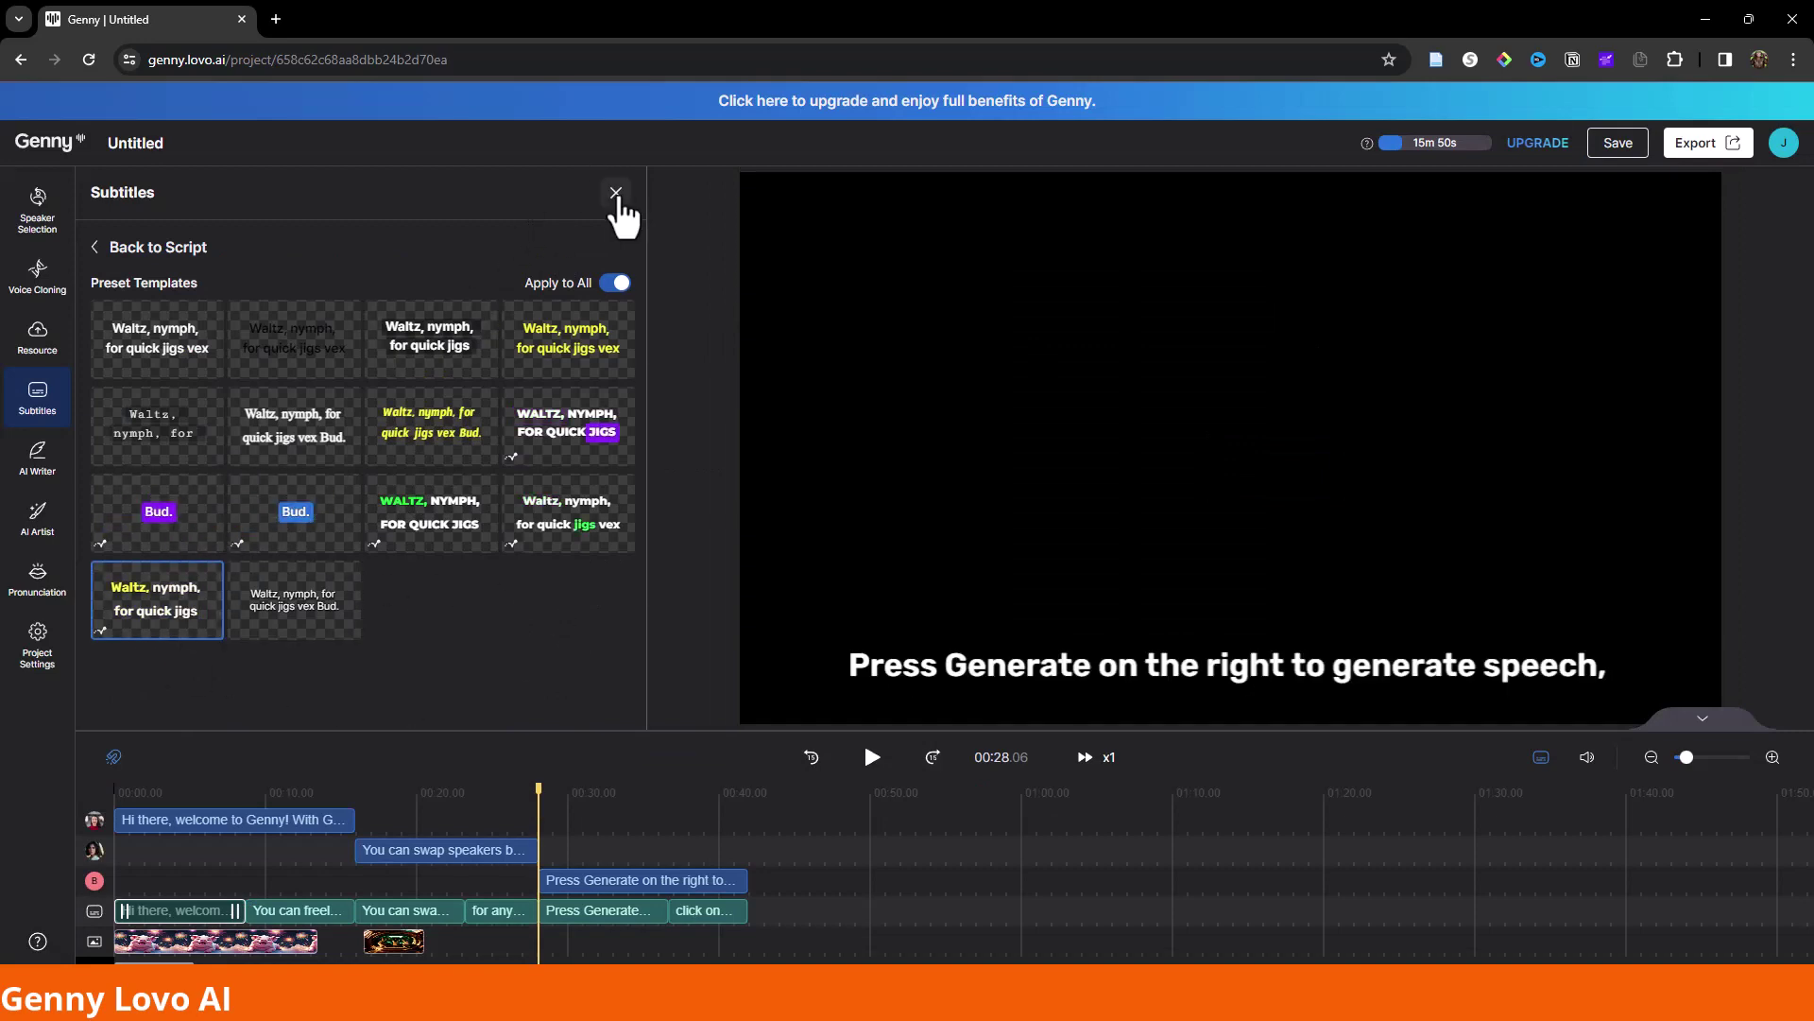
click(615, 194)
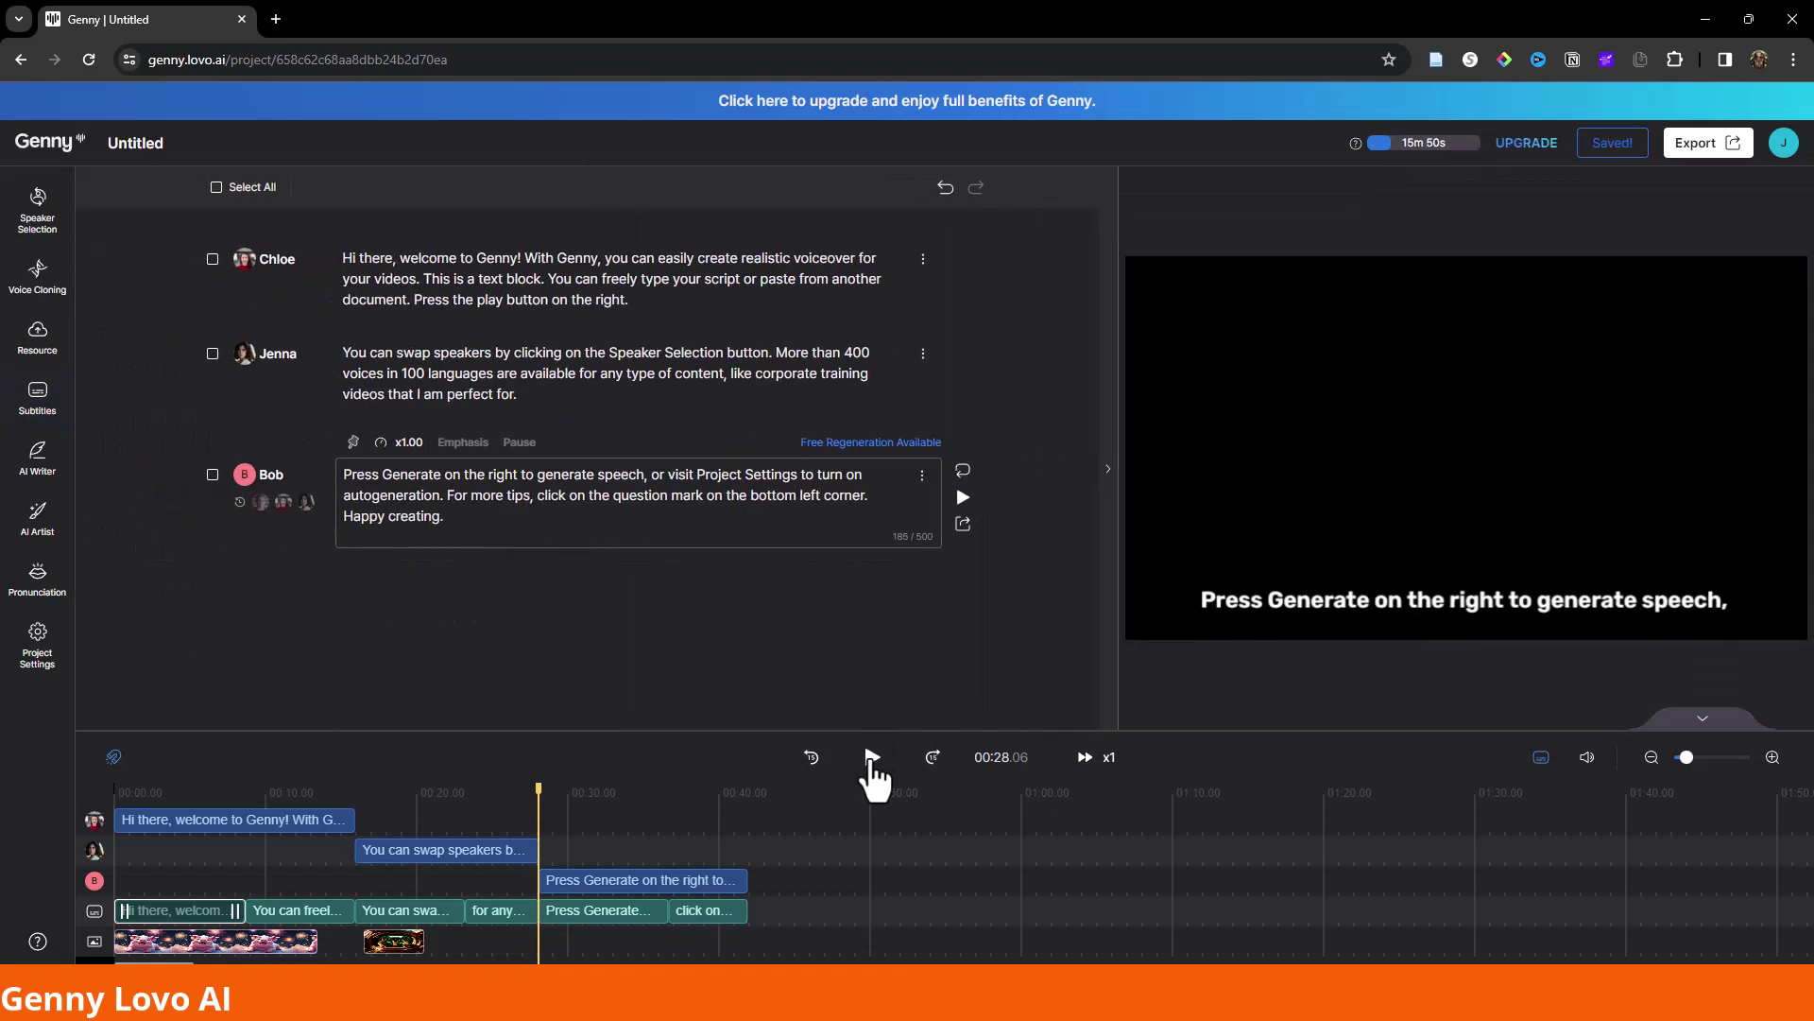
Play the project, including the opening with the pig image at about 6 seconds, to check the subtitles.
click(872, 757)
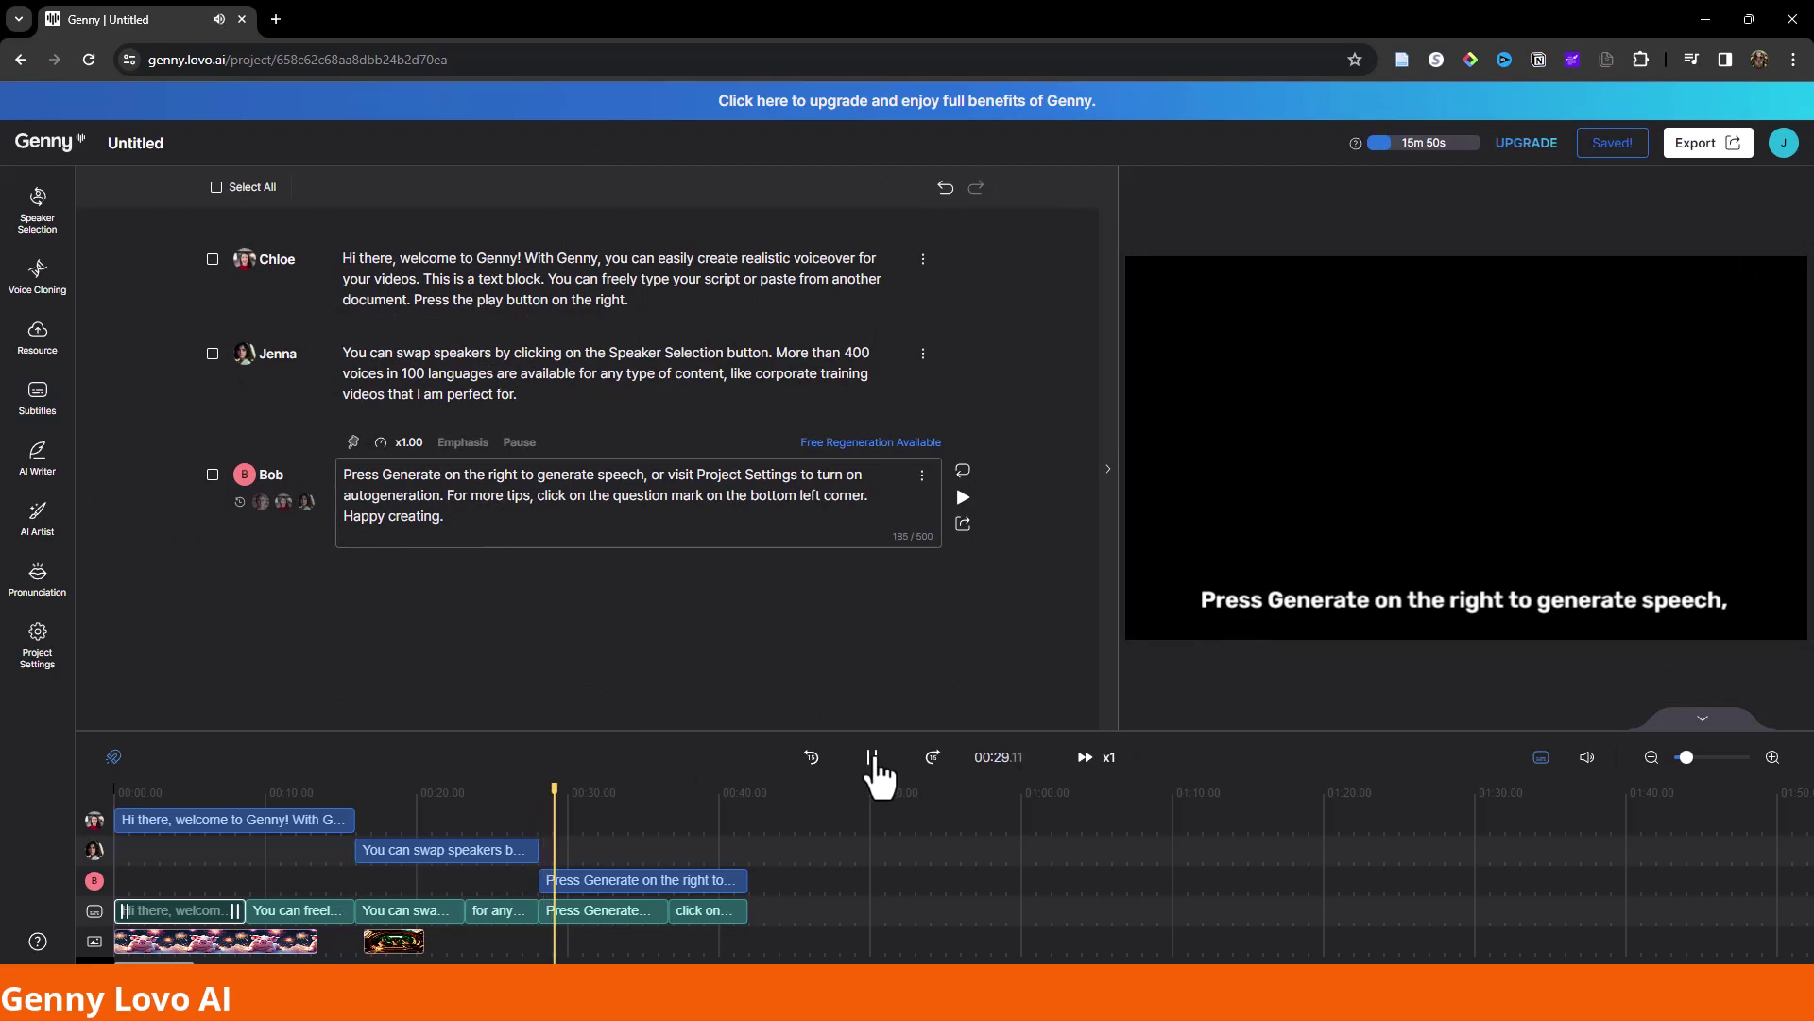
click(871, 757)
click(215, 798)
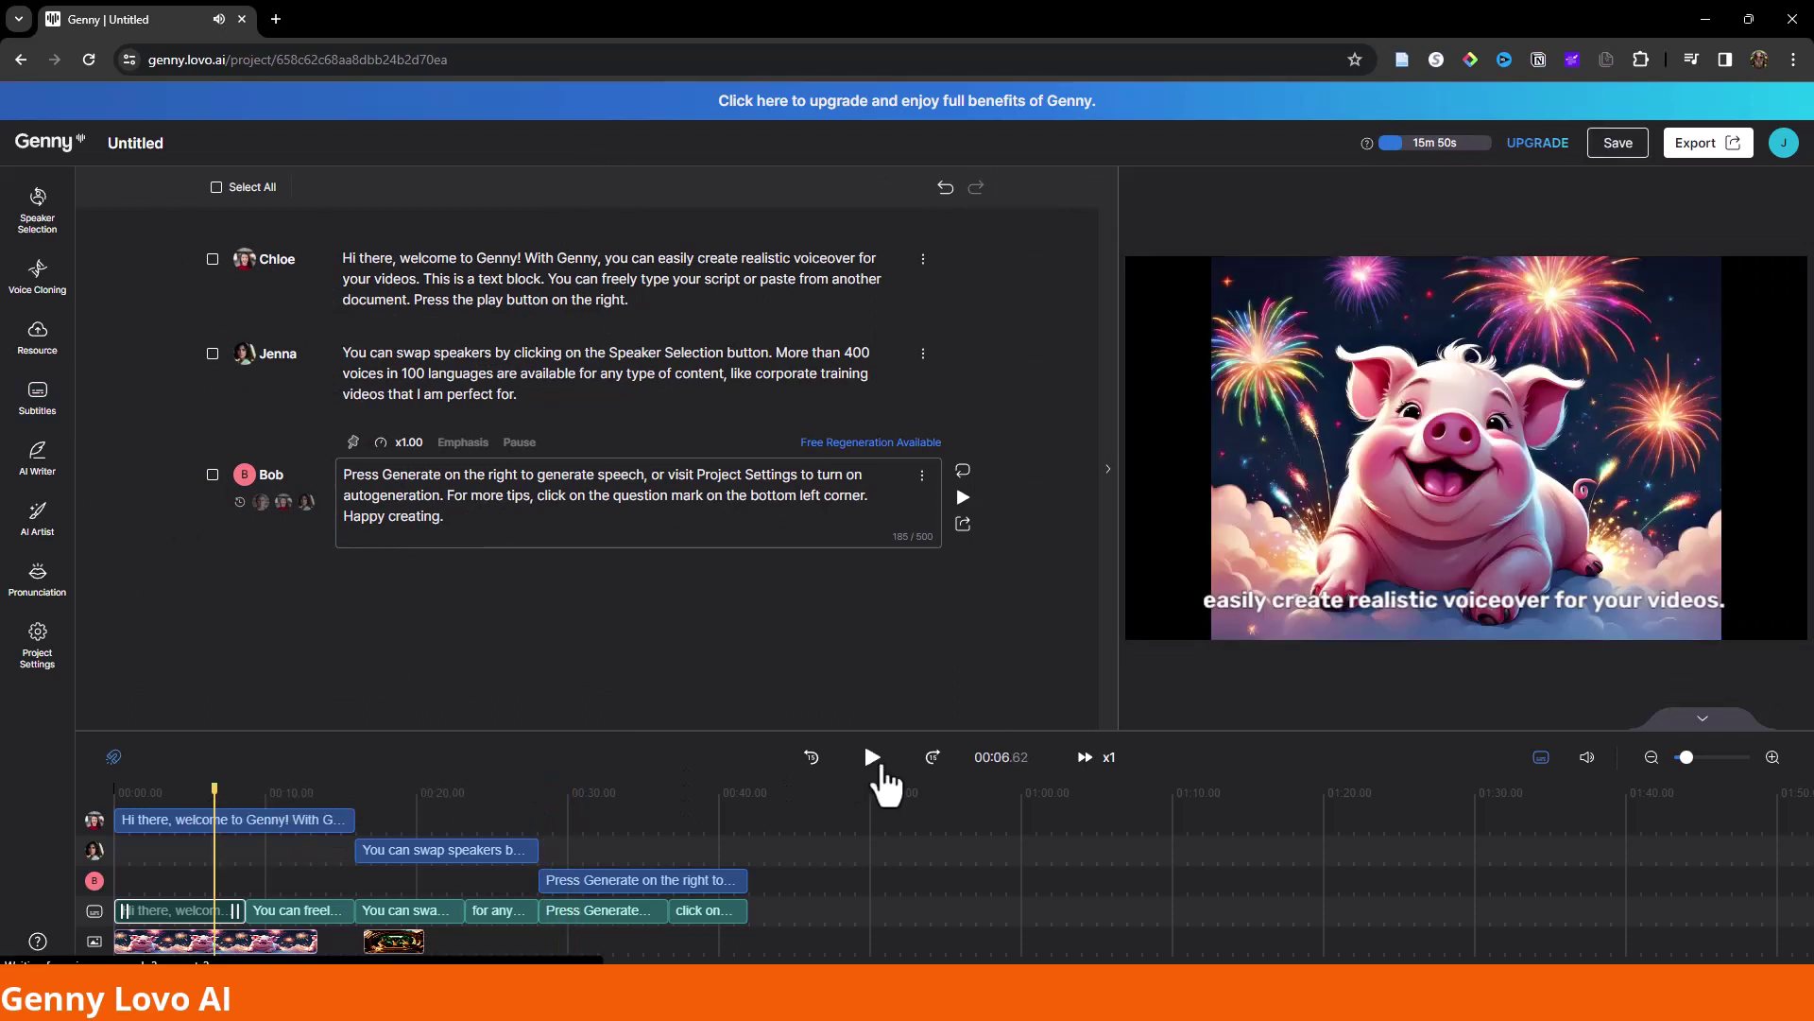
click(871, 768)
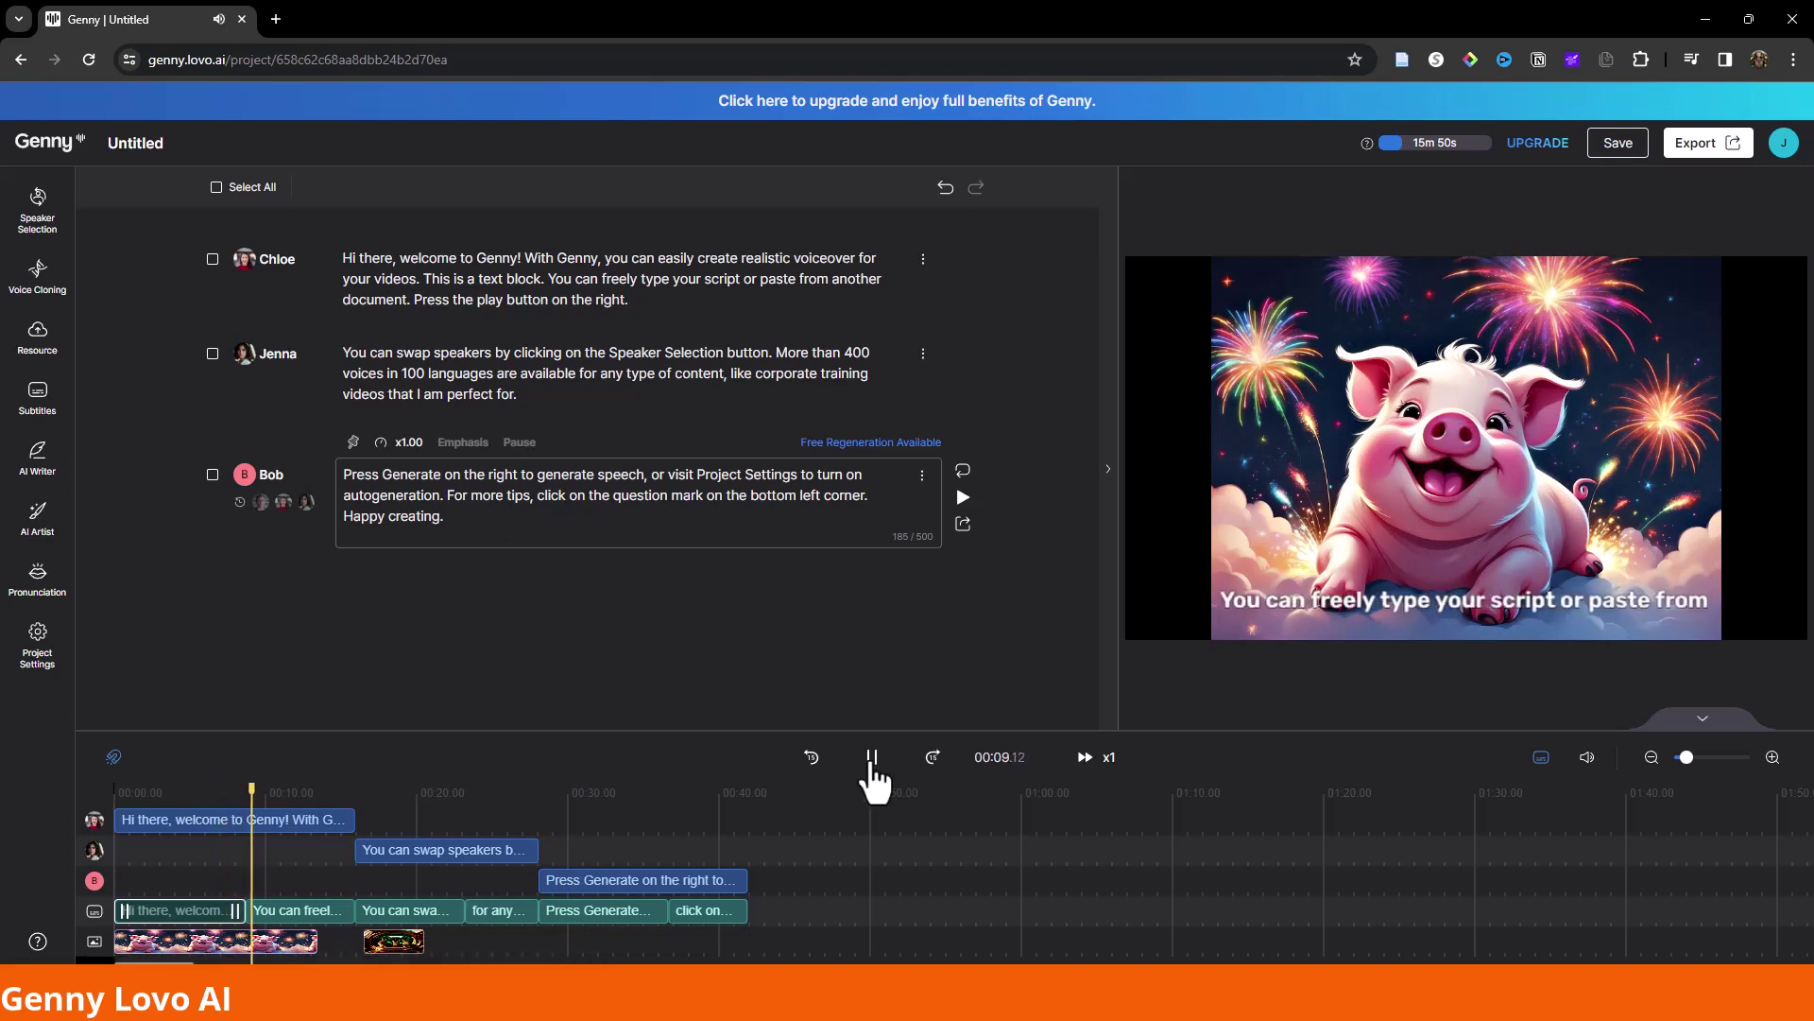
click(871, 765)
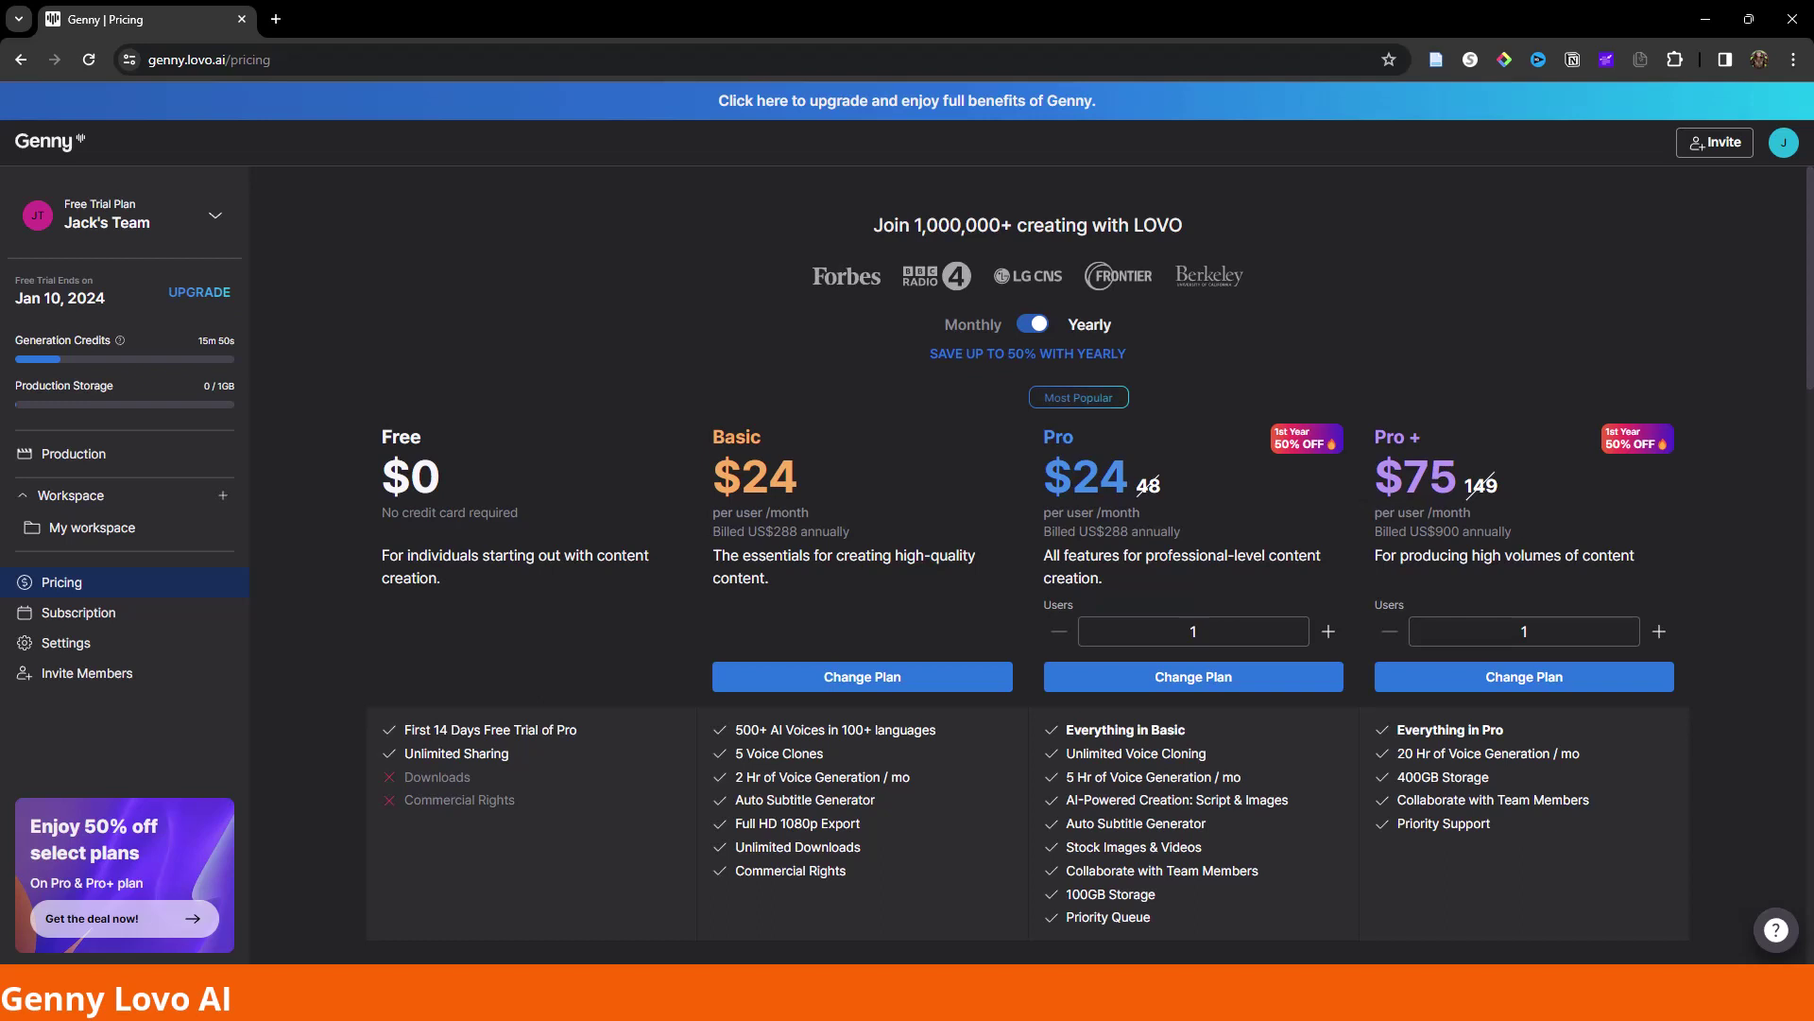
scroll(1027, 567, down, 3)
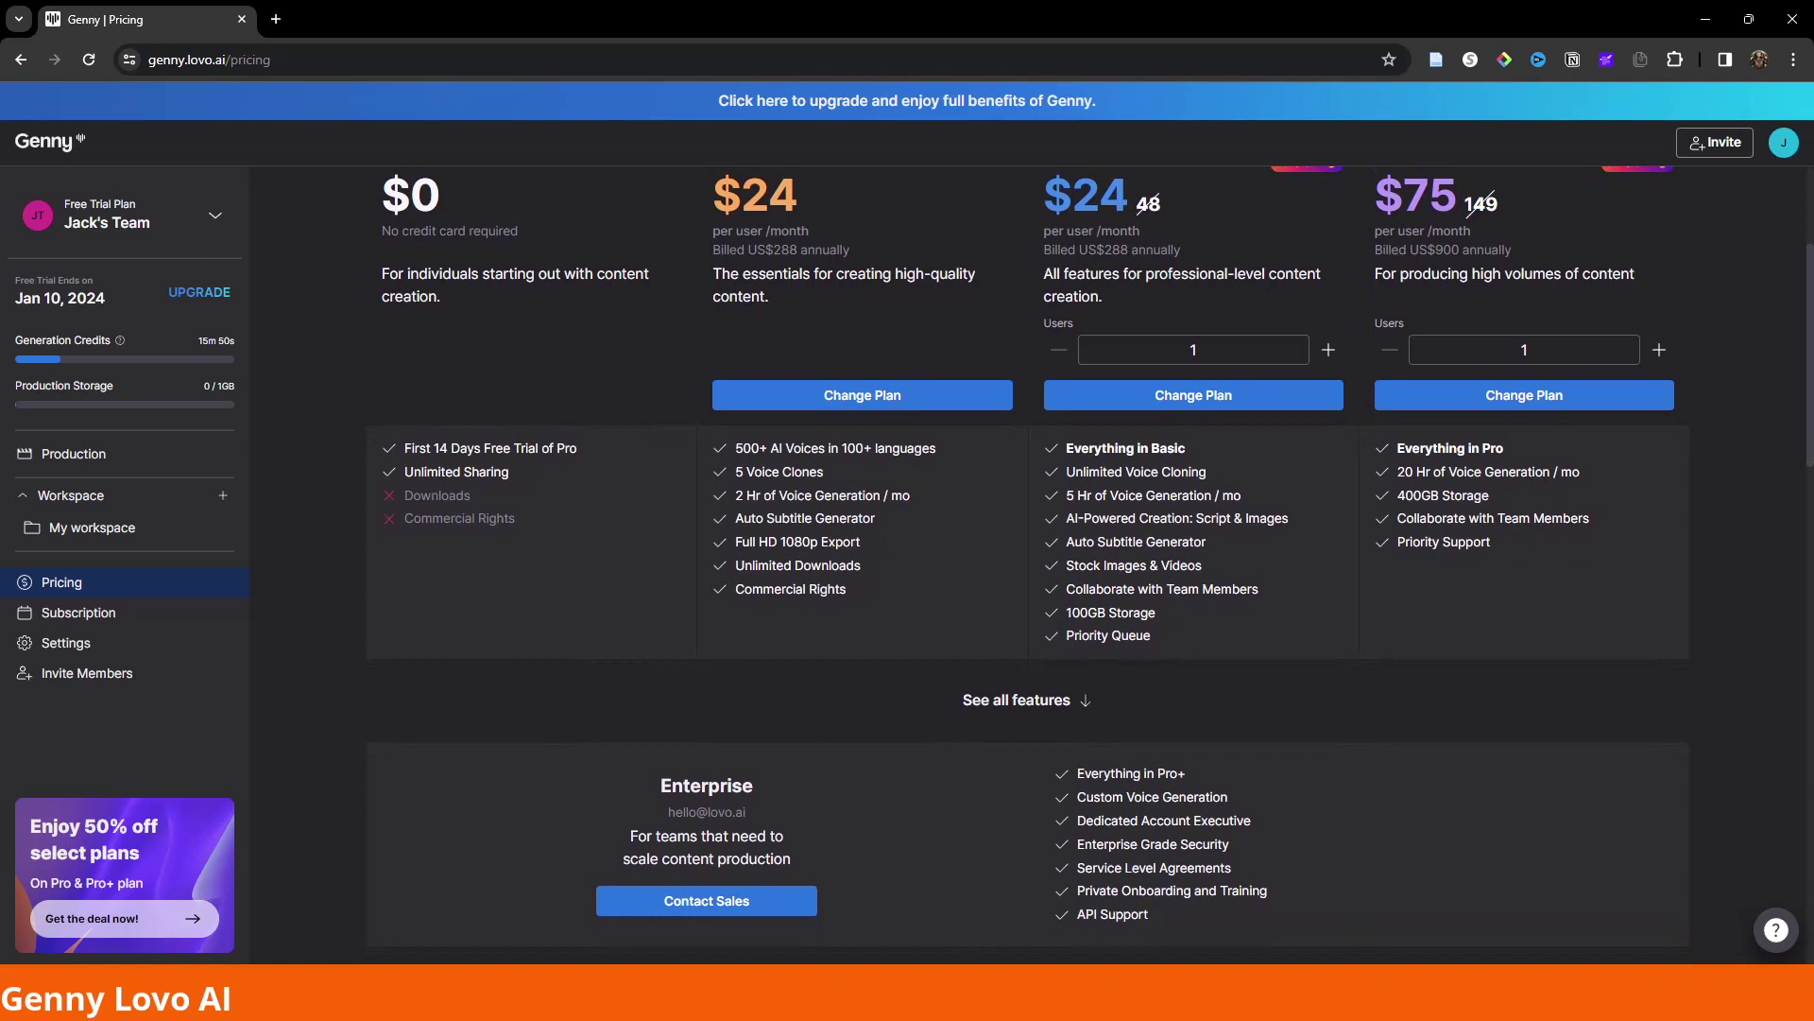
scroll(1027, 567, up, 1)
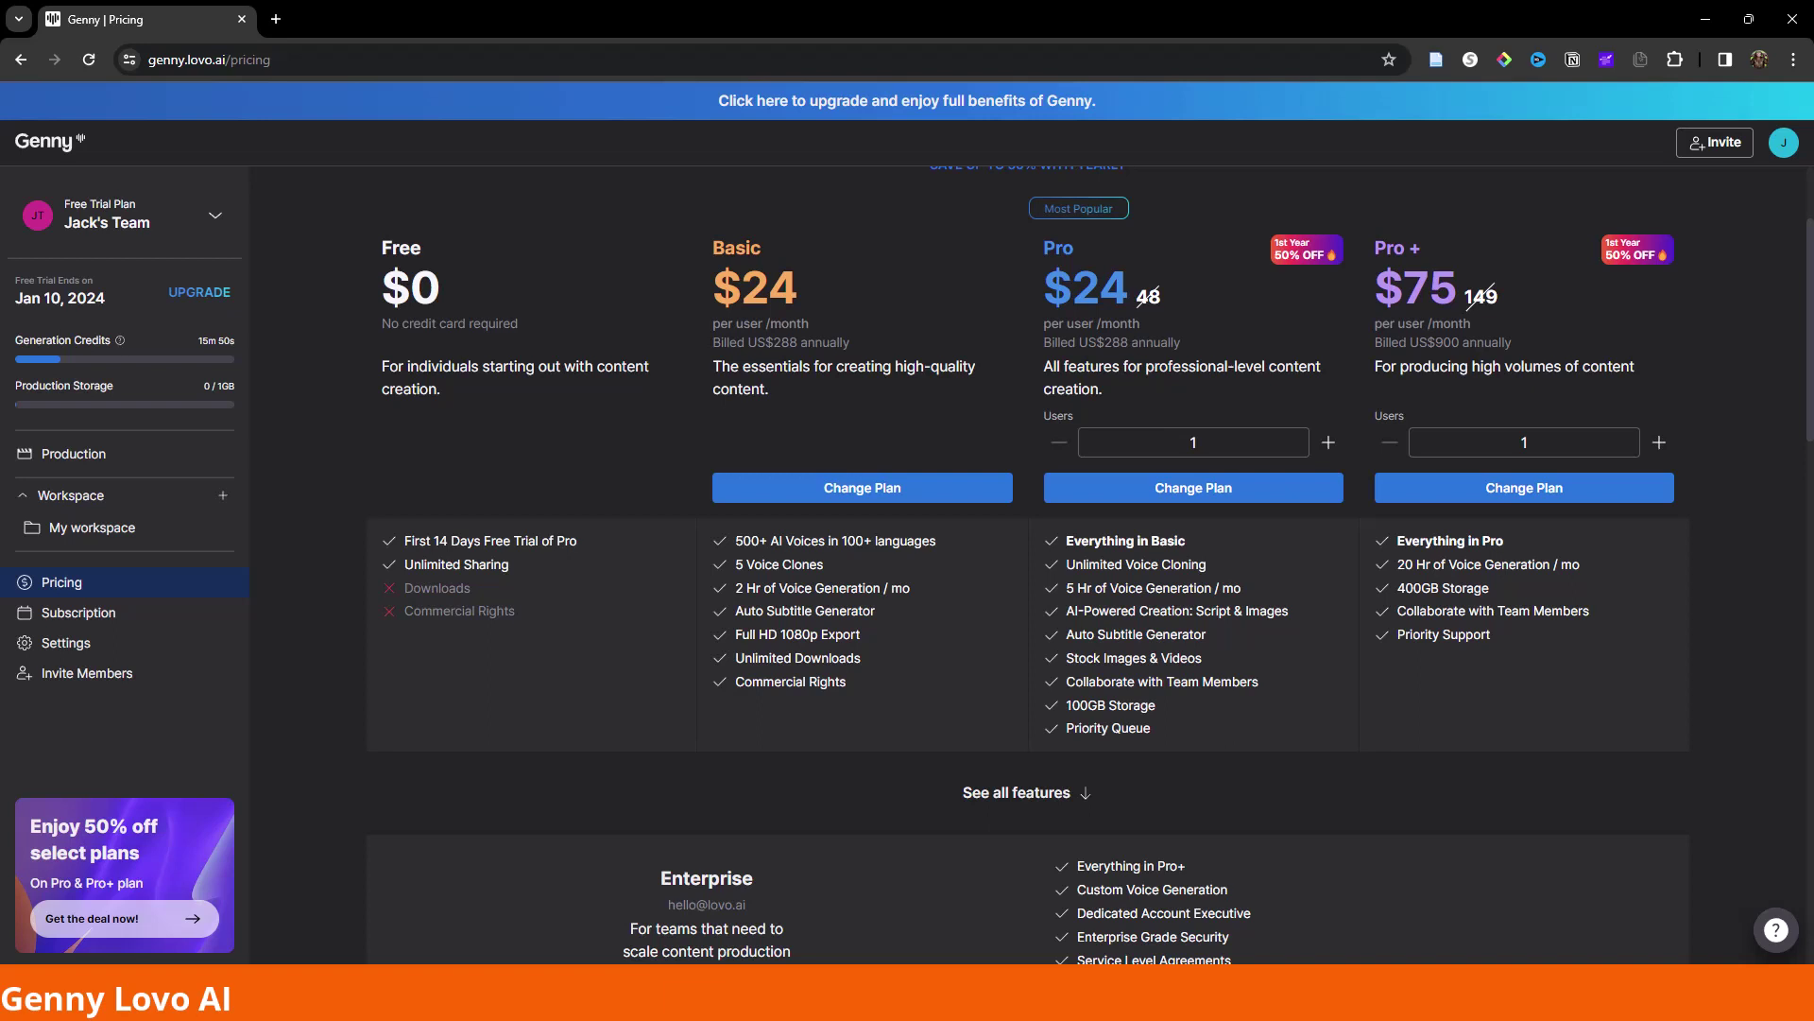
scroll(1029, 564, up, 2)
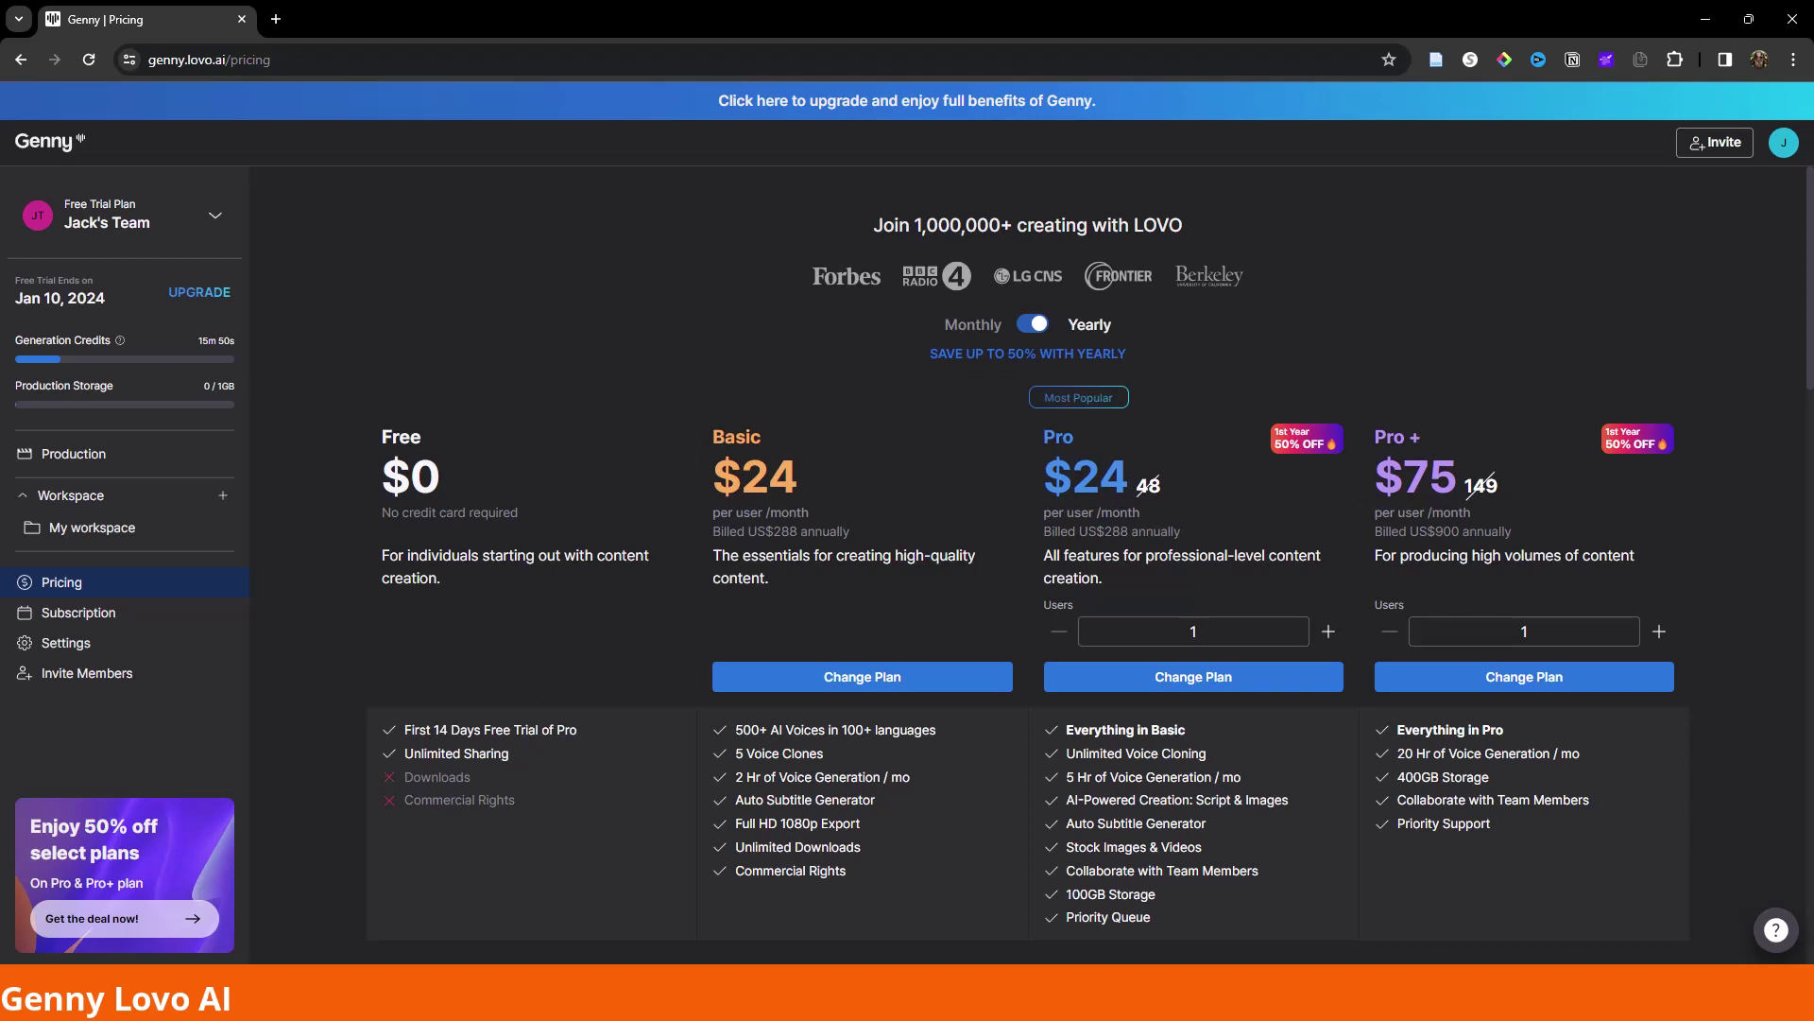
scroll(1028, 567, down, 2)
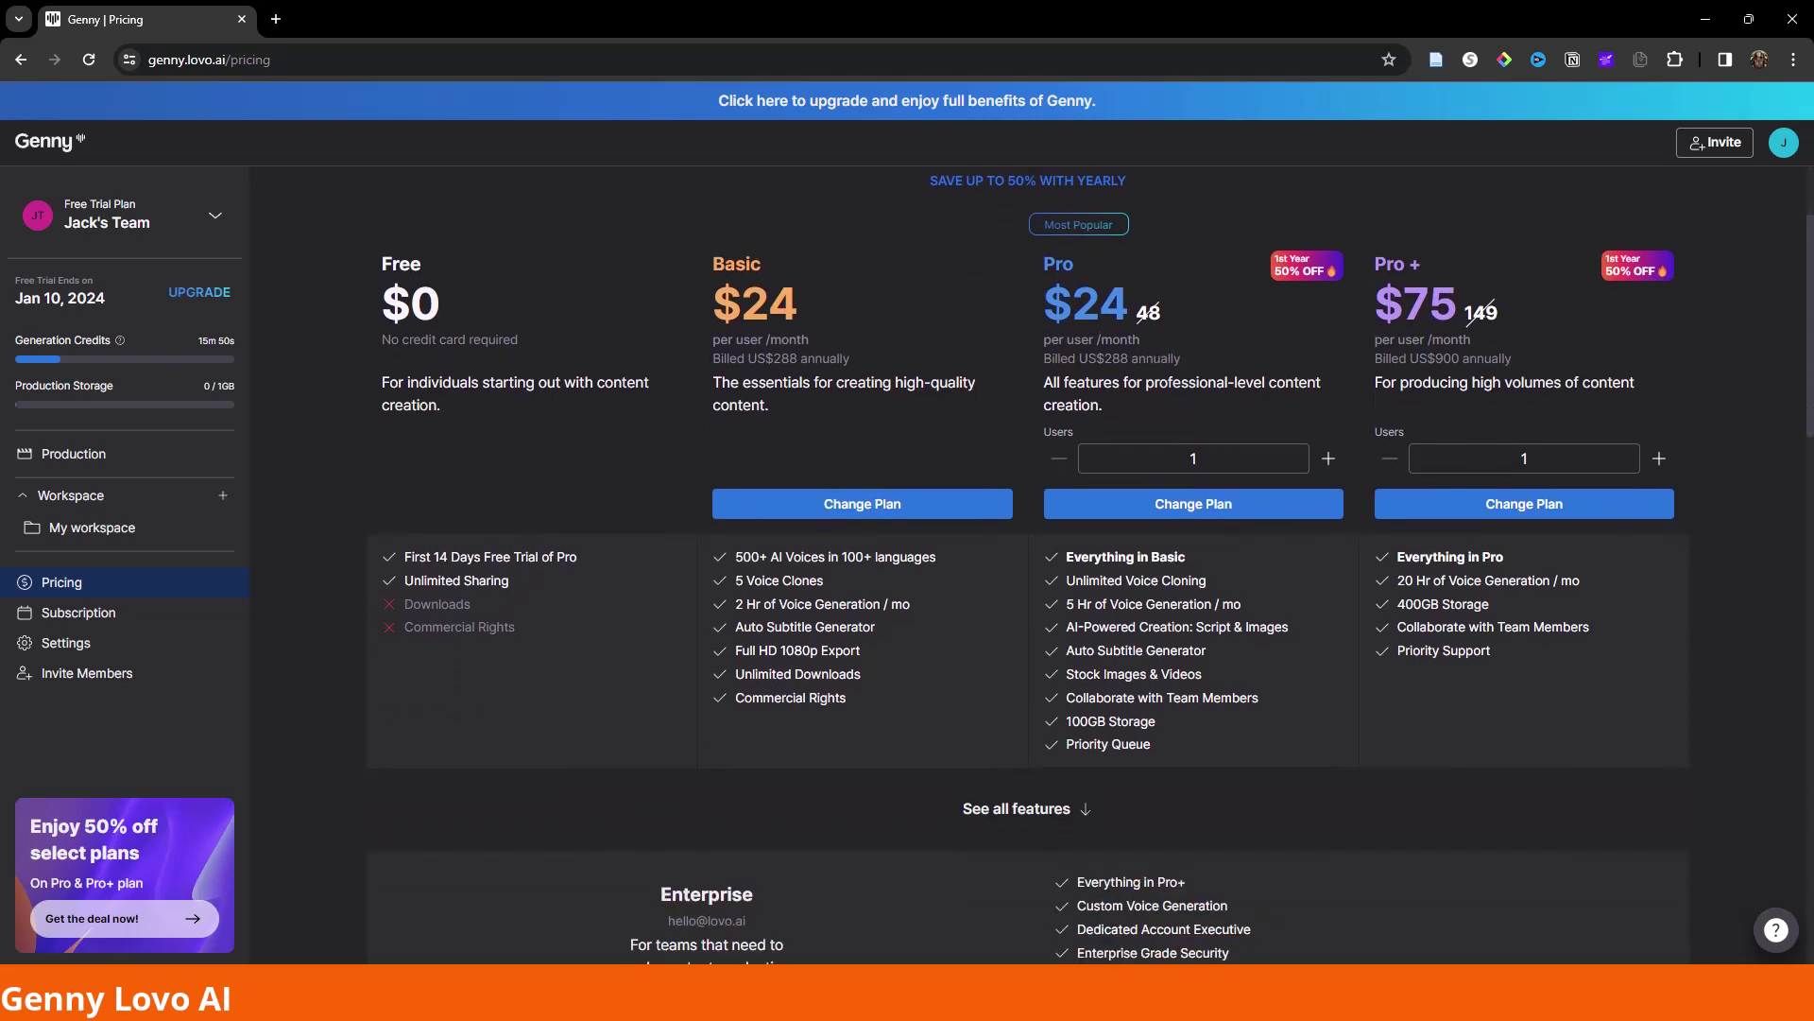